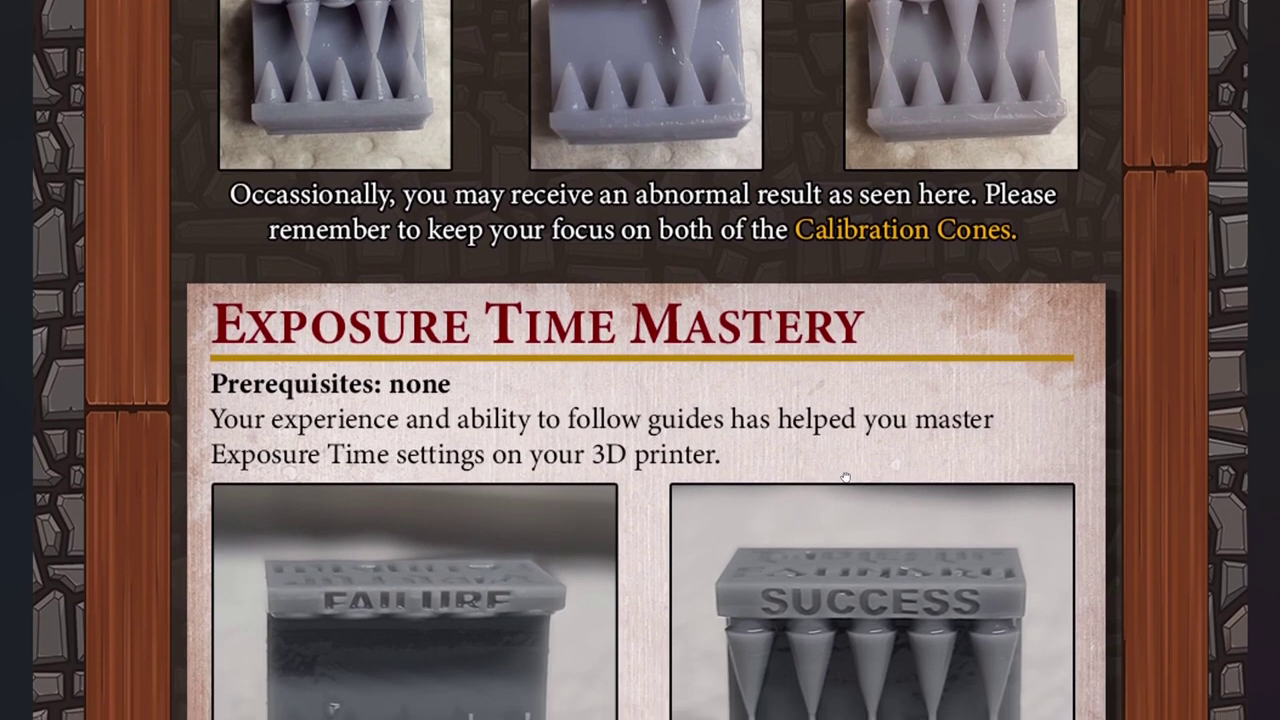
scroll(871, 333, "down", 2)
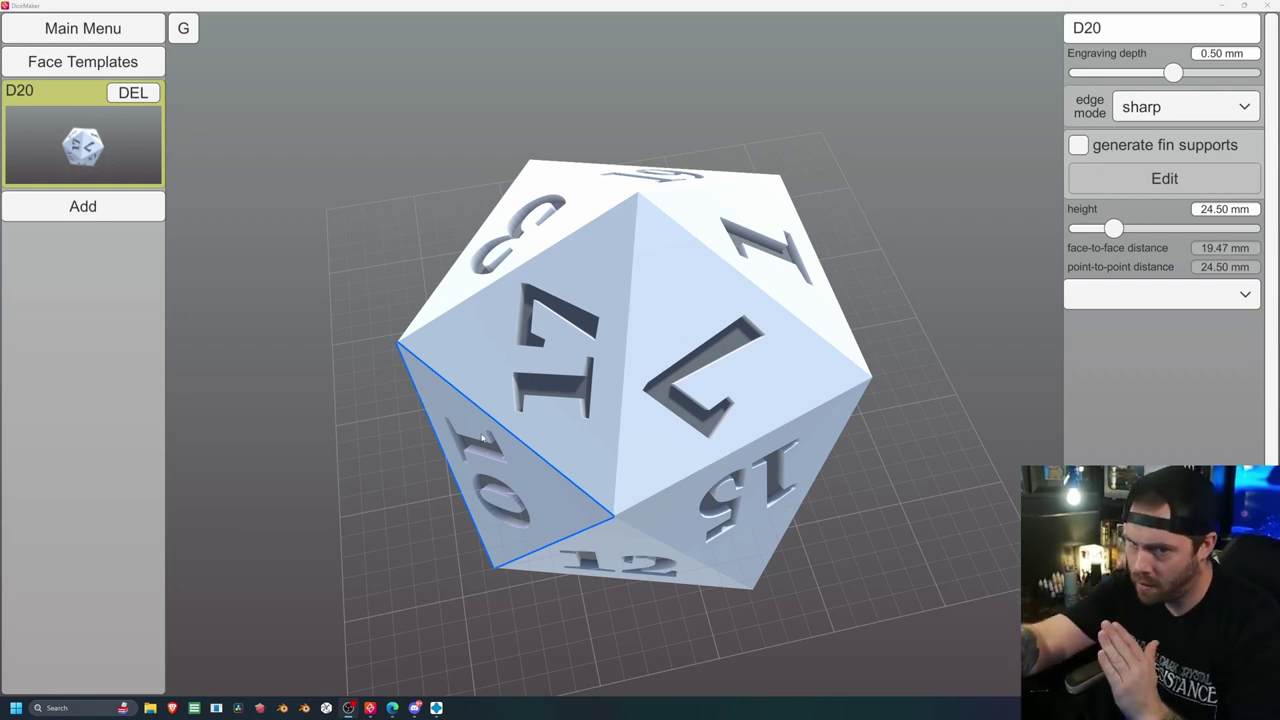
middle_click_drag(481, 438, 875, 505)
left_click_drag(876, 506, 918, 388)
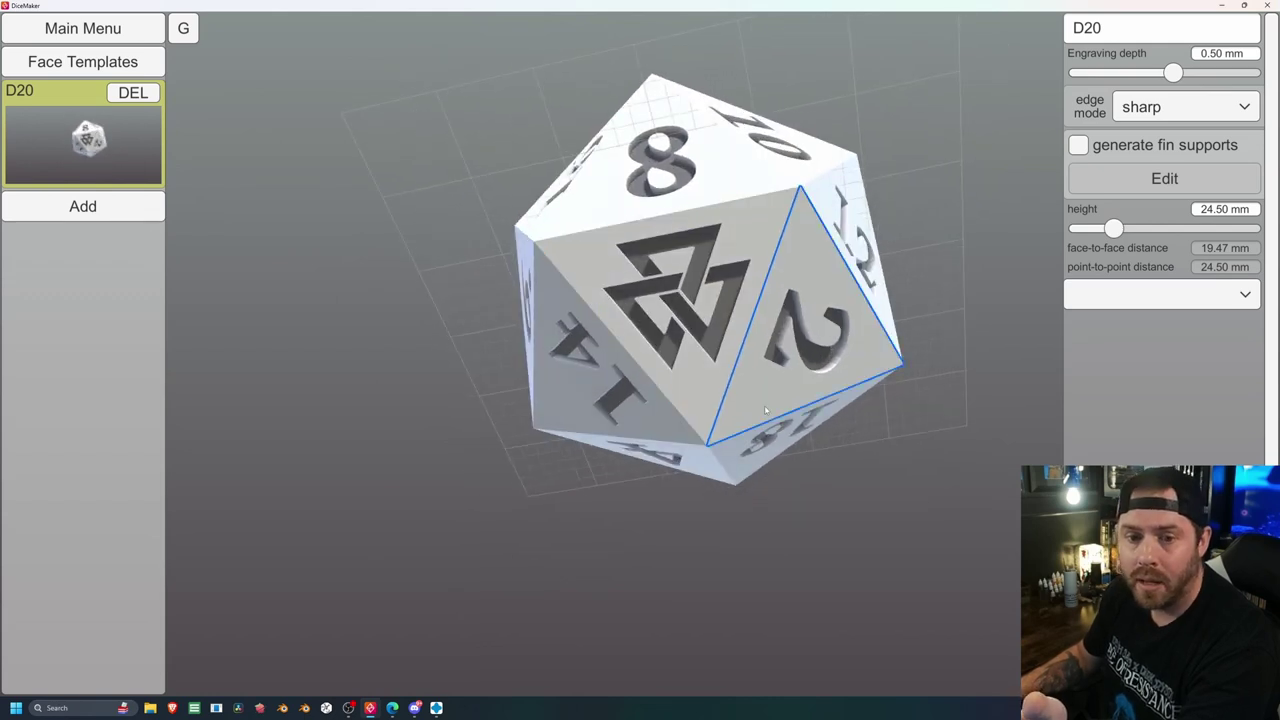
left_click_drag(764, 405, 713, 358)
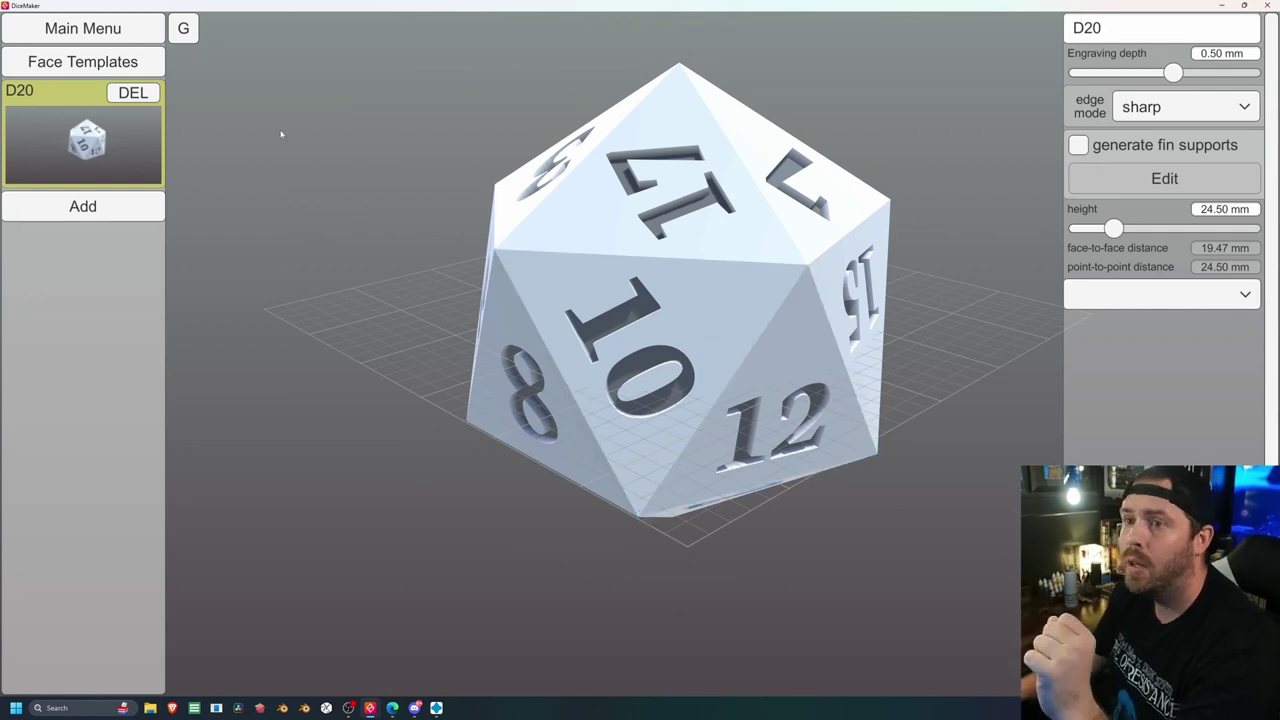
Switch to CHITUBOX and open D20.stl from the Downloads folder onto the build plate
key("alt+Tab")
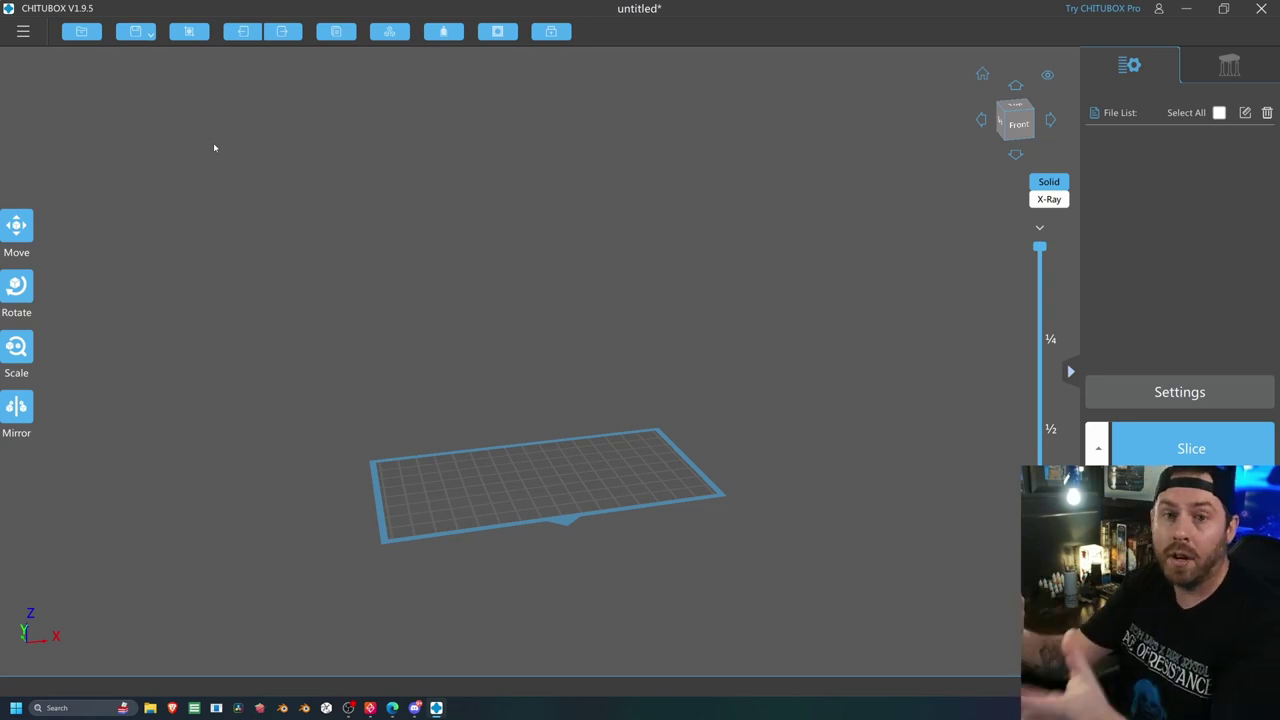
left_click(156, 35)
left_click(82, 31)
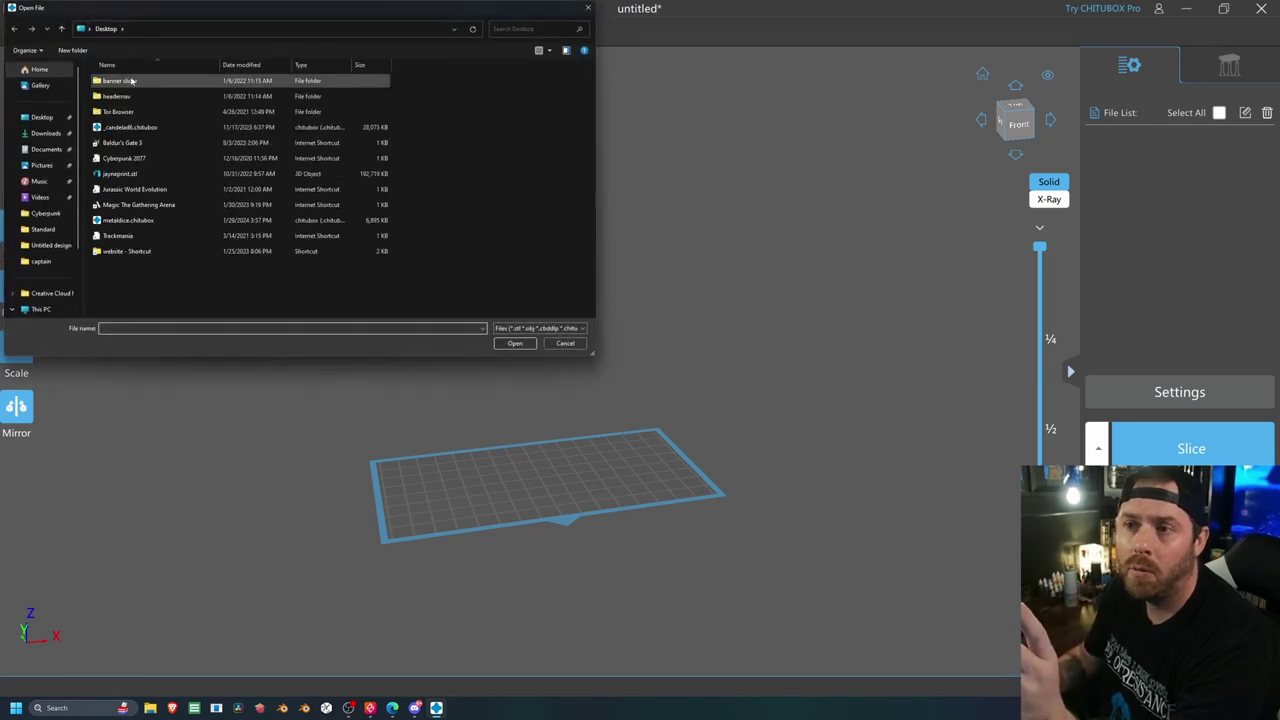
left_click(45, 133)
left_click(120, 108)
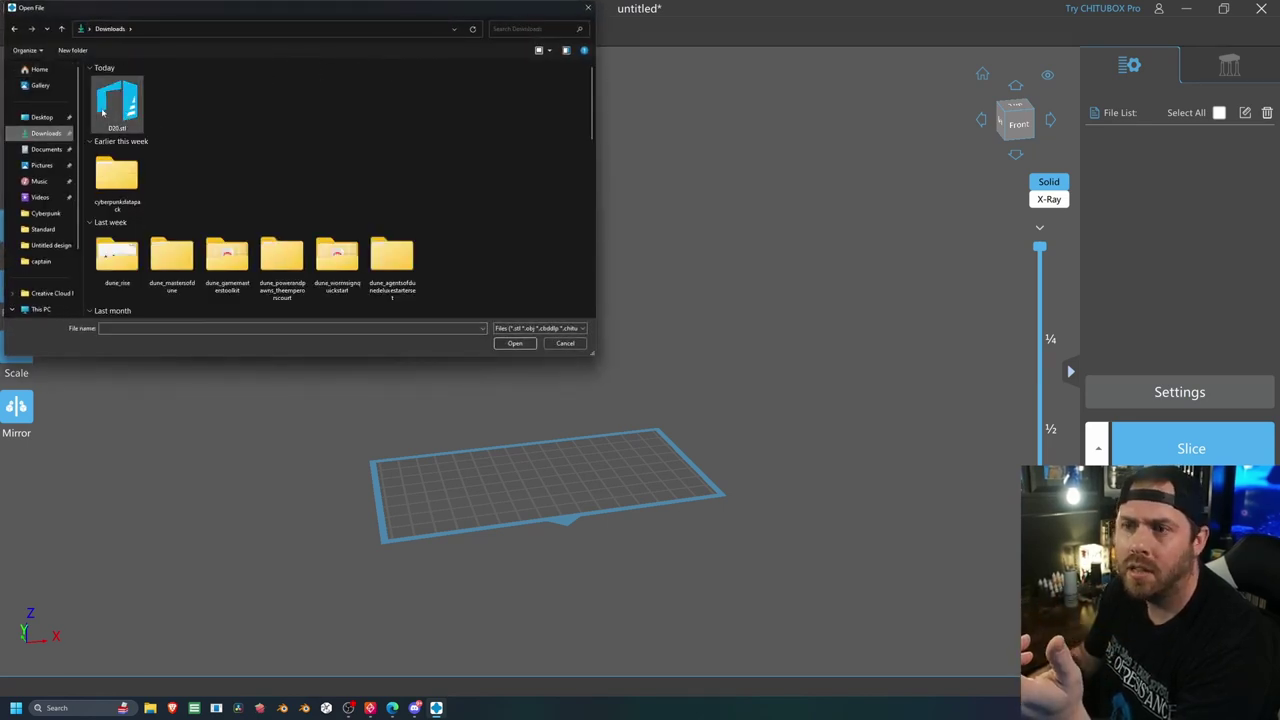
left_click(515, 343)
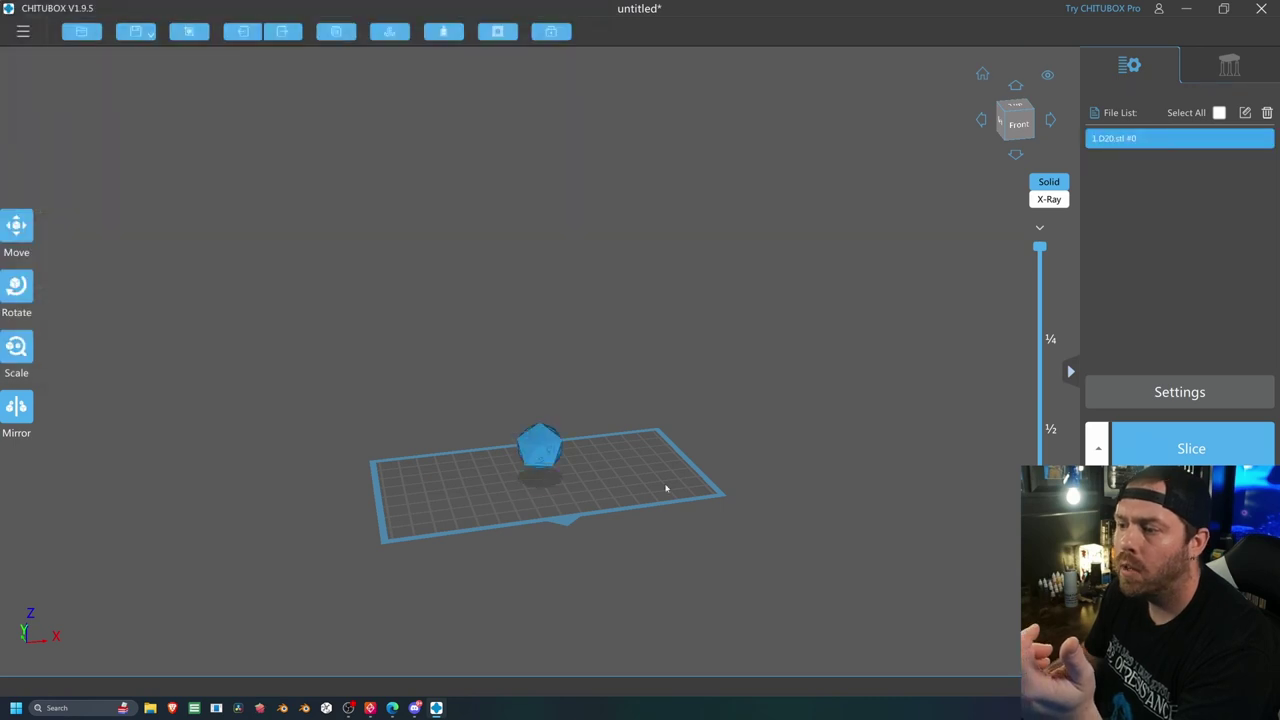
Generate medium supports beneath the D20 with a 5 mm Z lift height
right_click_drag(709, 543, 511, 574)
scroll(540, 508, "up", 10)
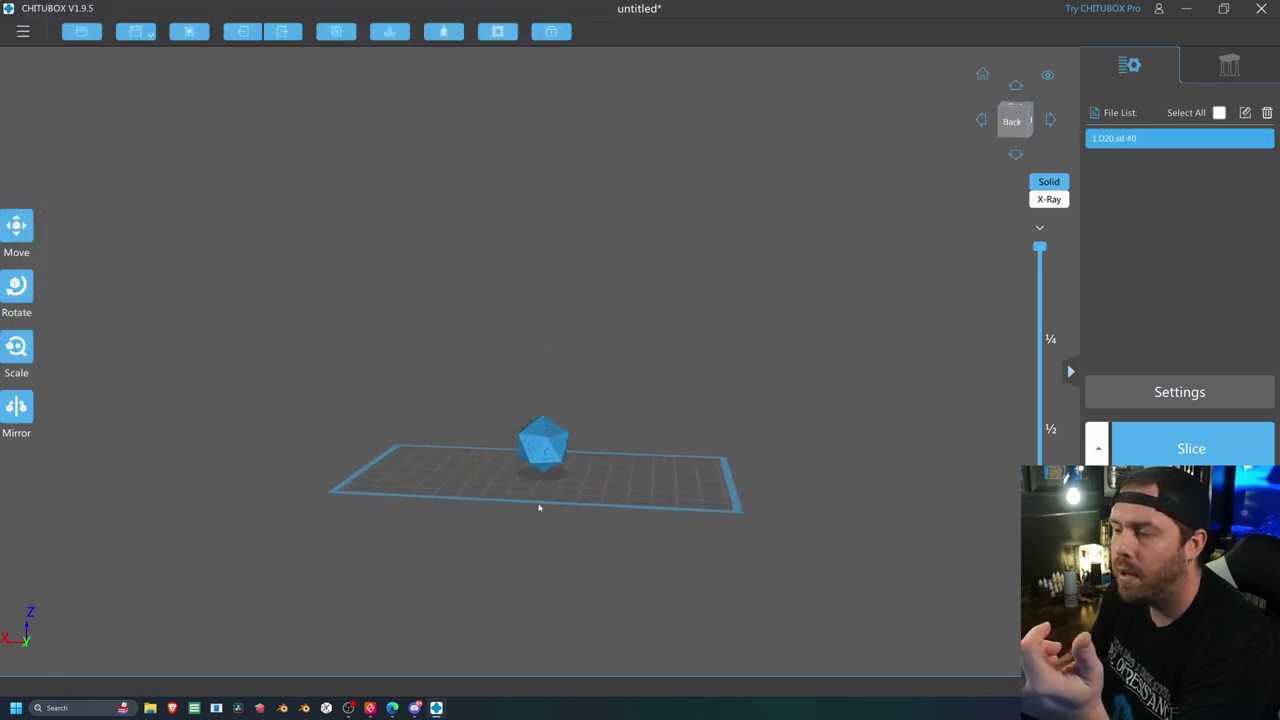
right_click_drag(576, 443, 796, 443)
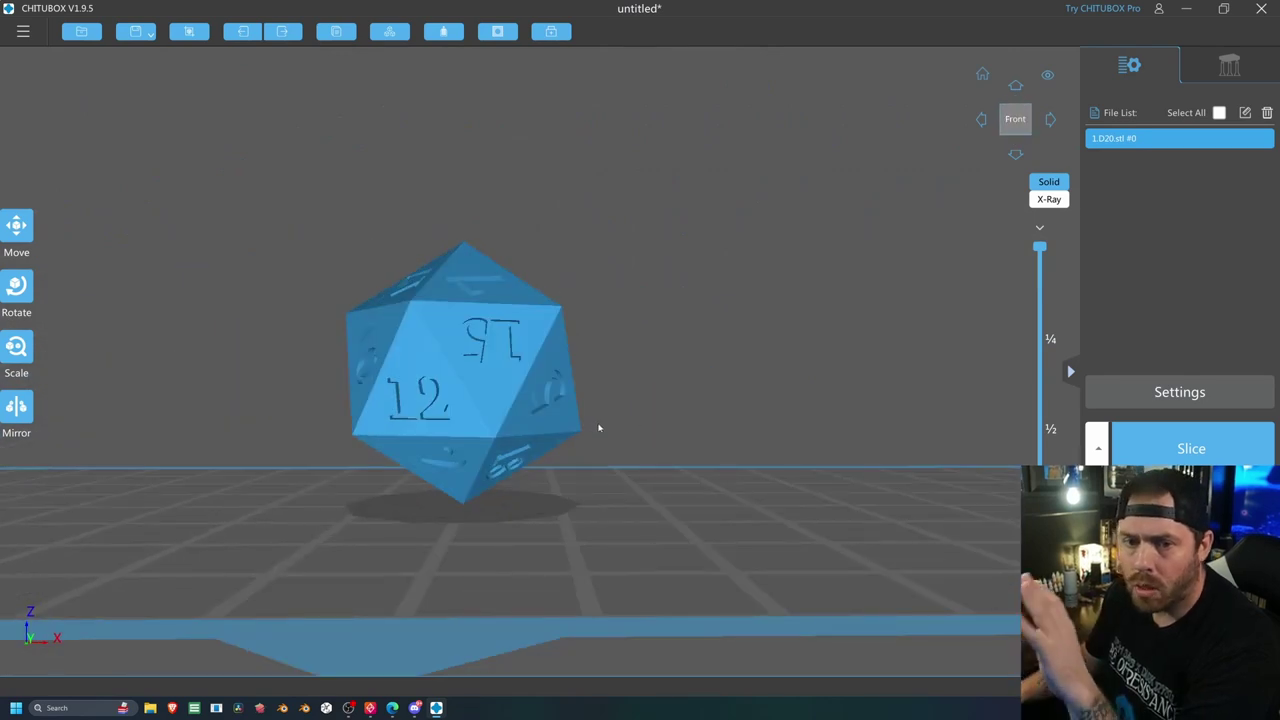
scroll(600, 429, "down", 3)
right_click_drag(691, 403, 549, 390)
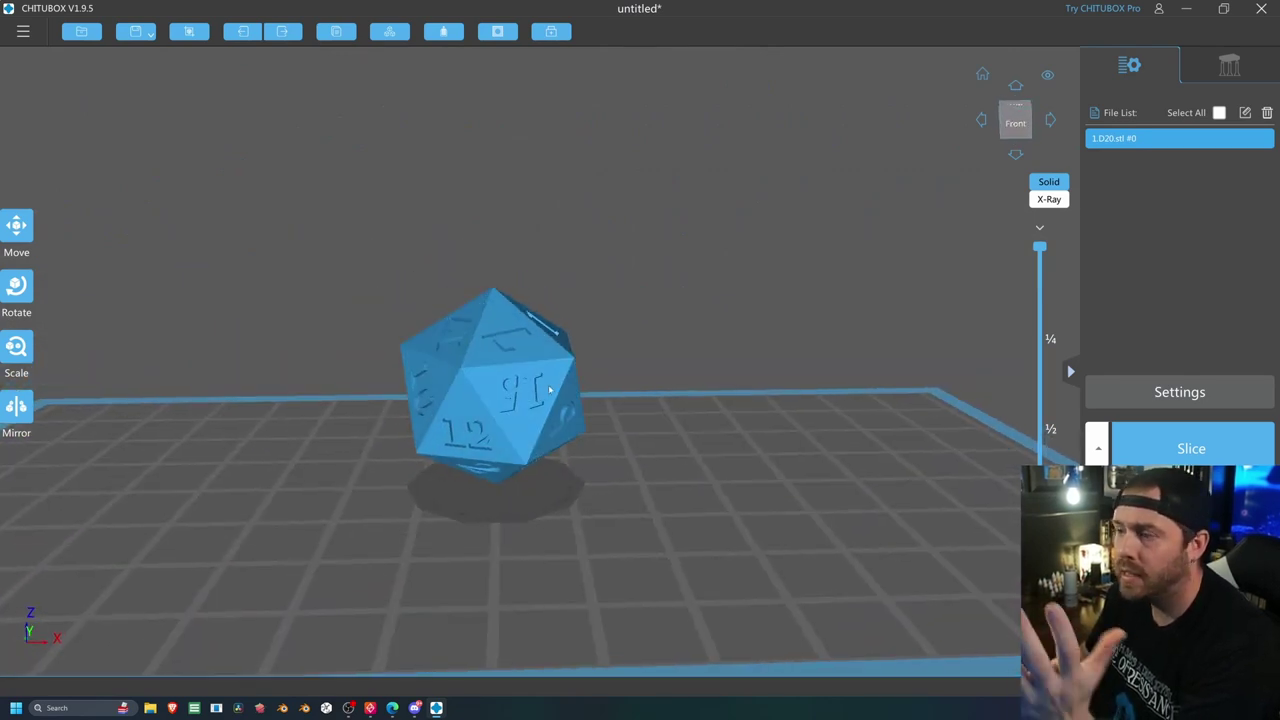
left_click(1216, 70)
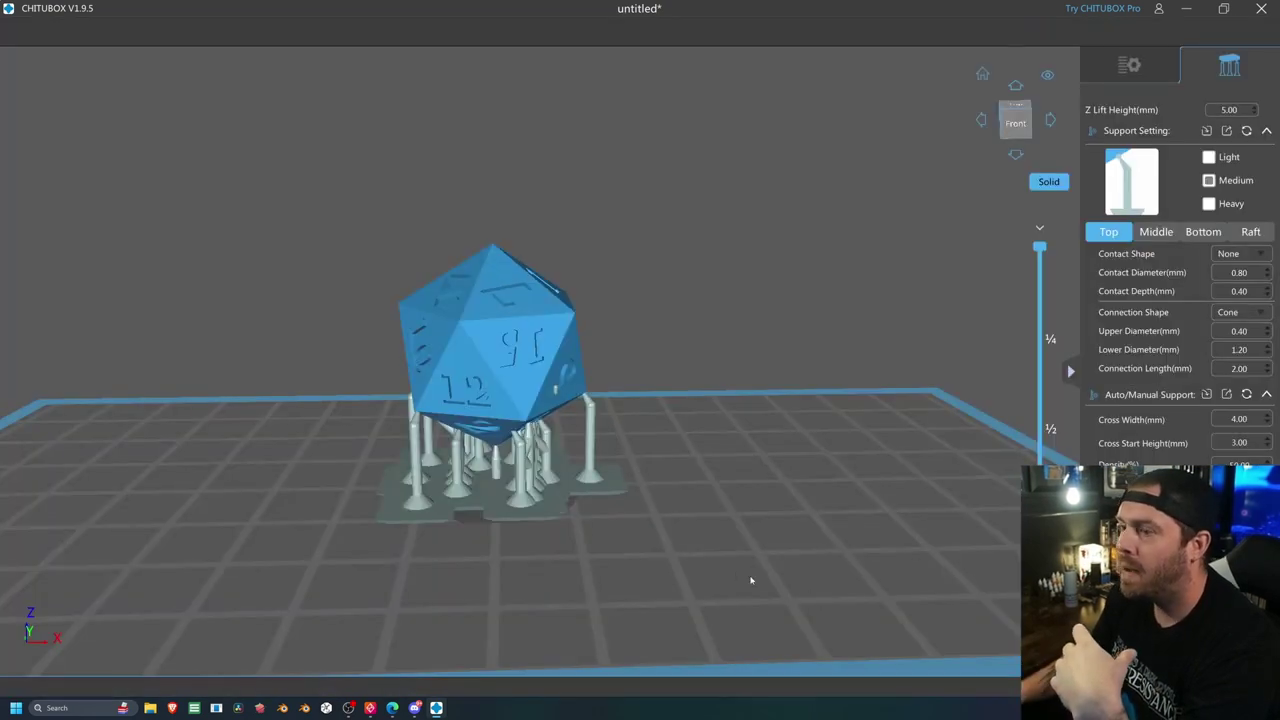
Change the support type to light and add individual supports on the lower side faces of the D20
left_click_drag(751, 580, 487, 418)
scroll(487, 418, "up", 5)
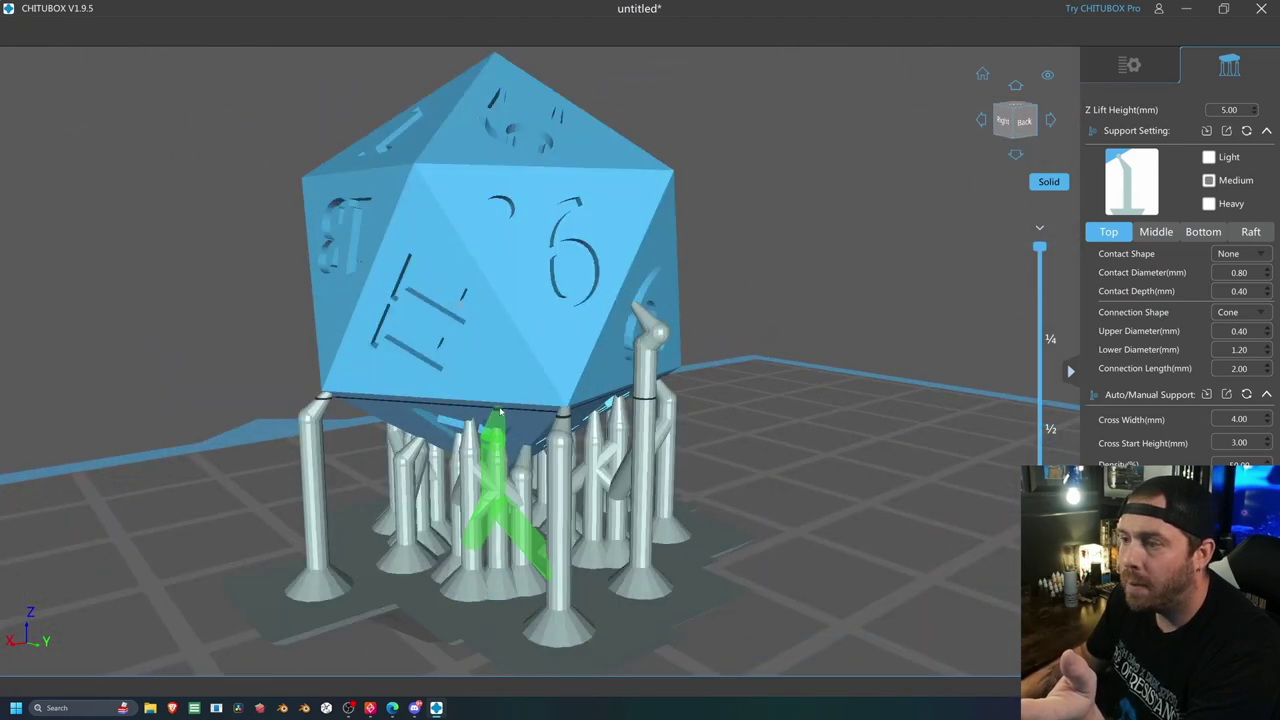
right_click_drag(489, 419, 523, 424)
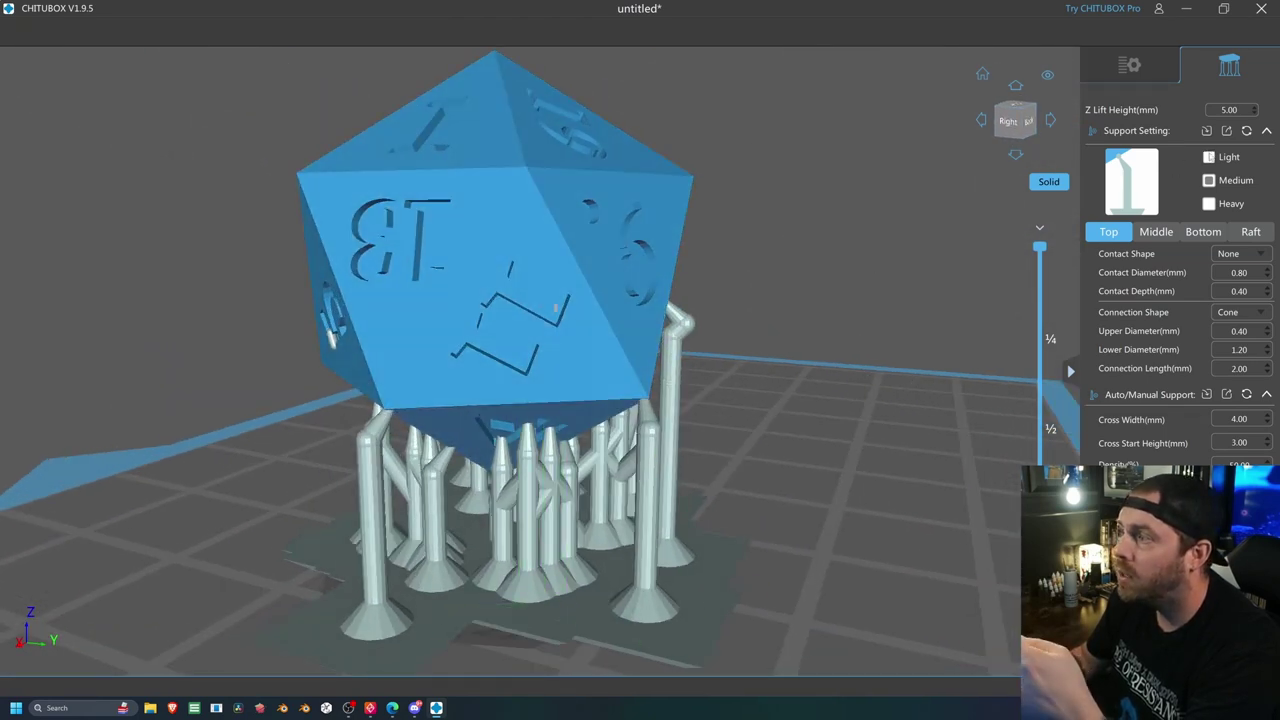
left_click_drag(880, 302, 737, 318)
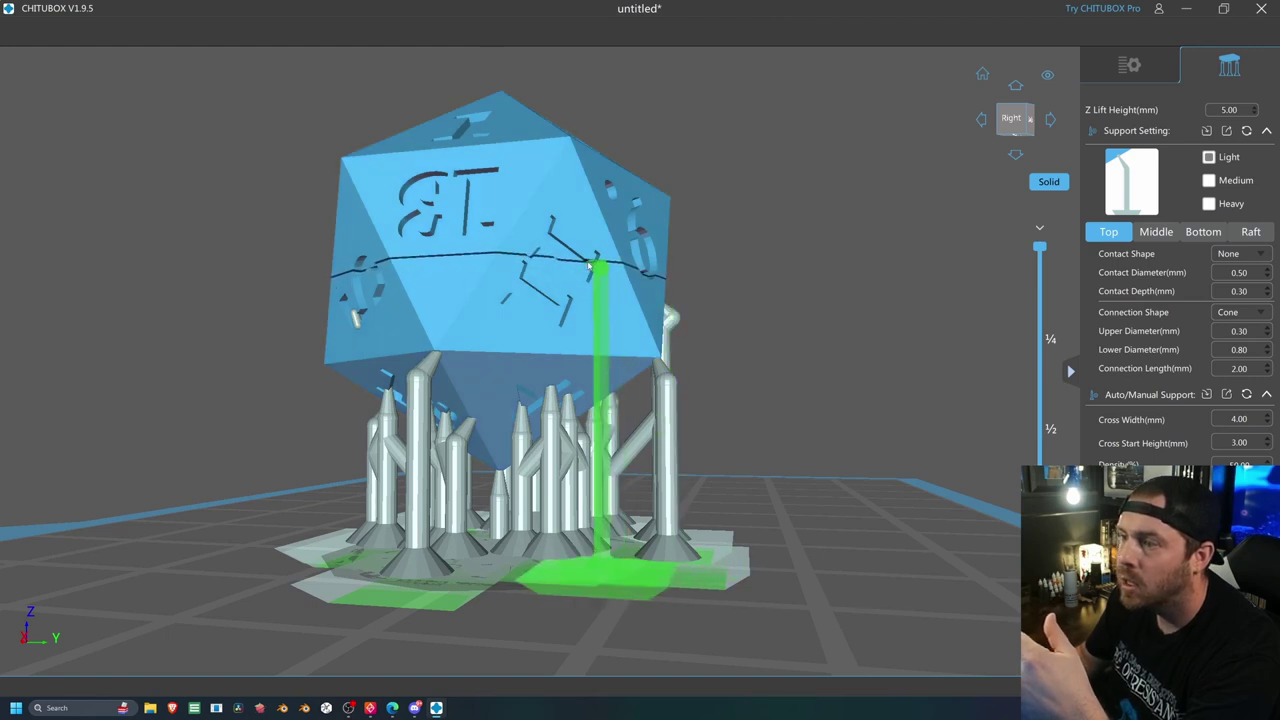
left_click(598, 260)
mouse_move(545, 344)
right_mouse_down()
mouse_move(613, 348)
mouse_move(558, 326)
right_mouse_up()
scroll(613, 348, "up", 4)
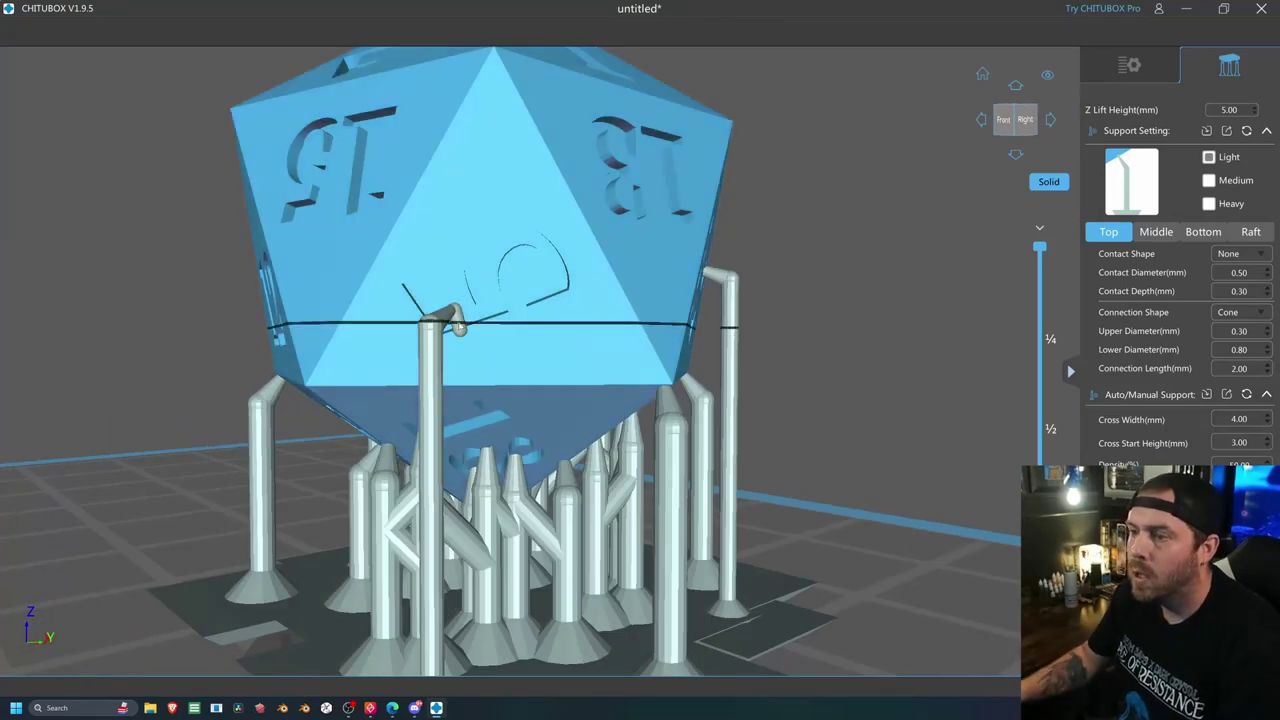
right_click_drag(458, 340, 634, 400)
left_click(636, 406)
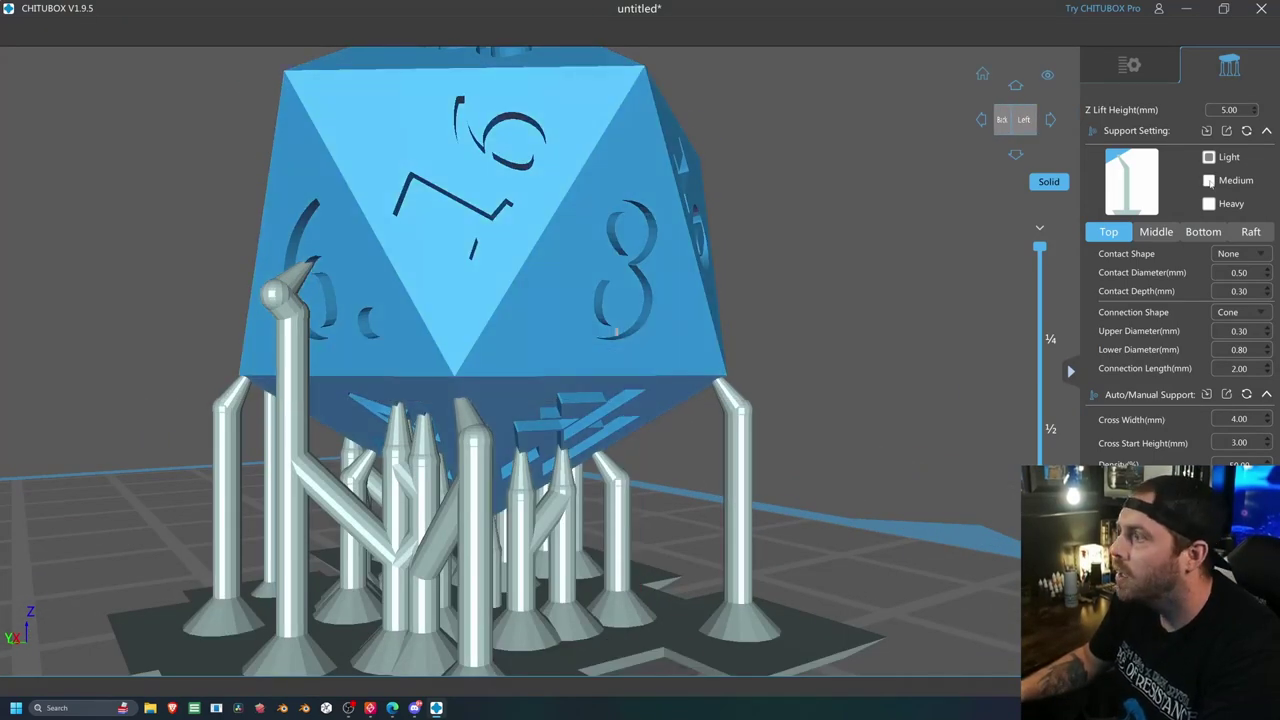
left_click(634, 334)
Leave support editing and move the supported D20 along the plate to about X 45 mm, Y 0.9 mm
right_click_drag(634, 334, 500, 366)
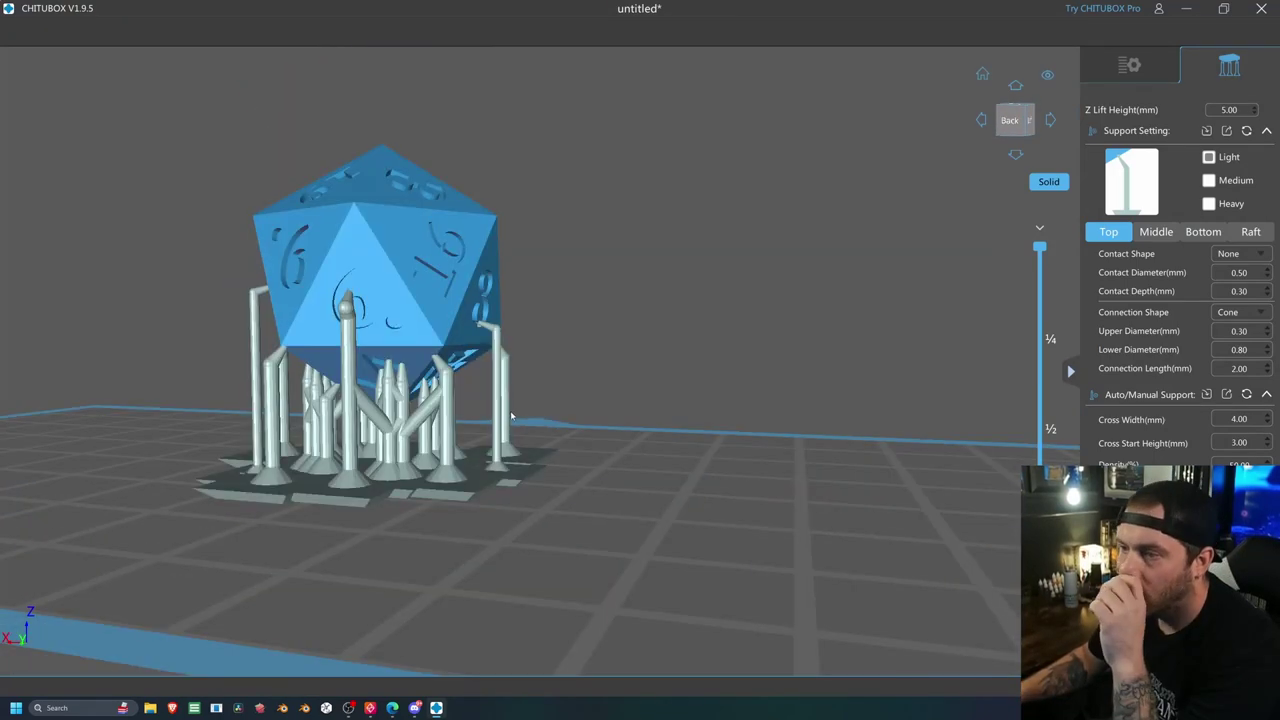
left_click_drag(511, 415, 478, 450)
right_click_drag(478, 451, 465, 528)
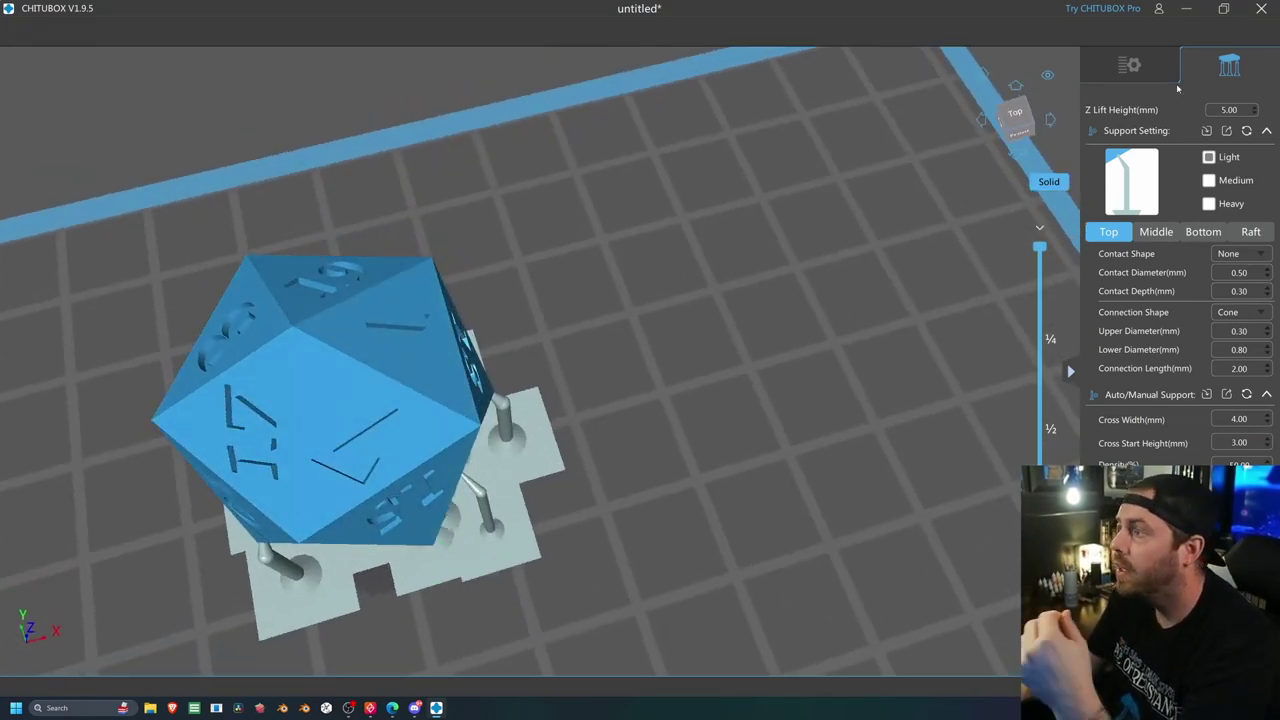
left_click(1152, 69)
scroll(760, 413, "down", 5)
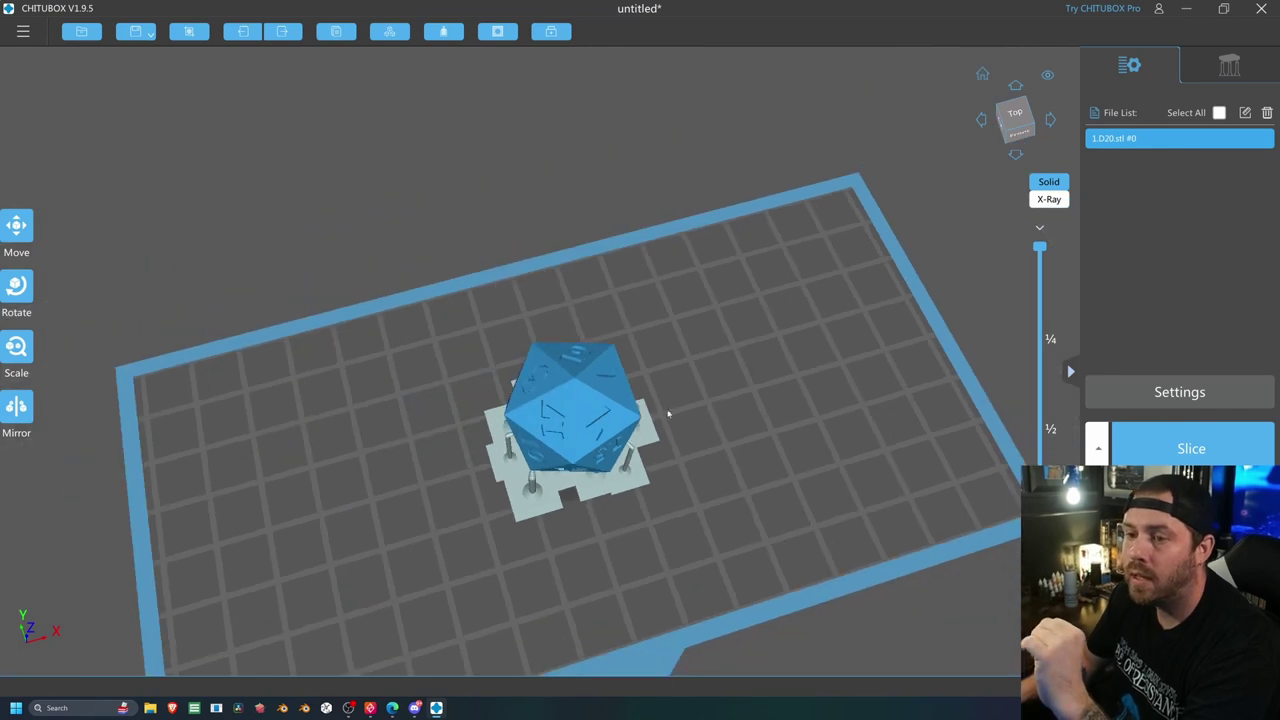
left_click(16, 225)
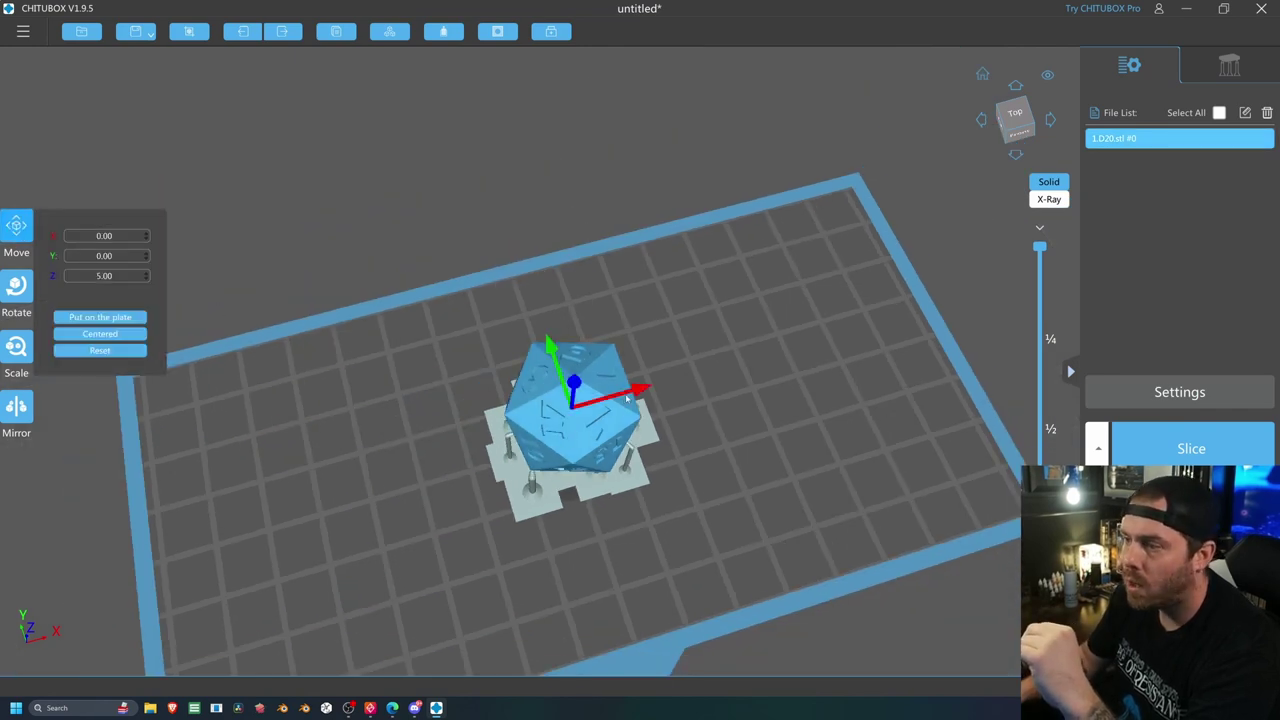
left_click_drag(624, 393, 877, 306)
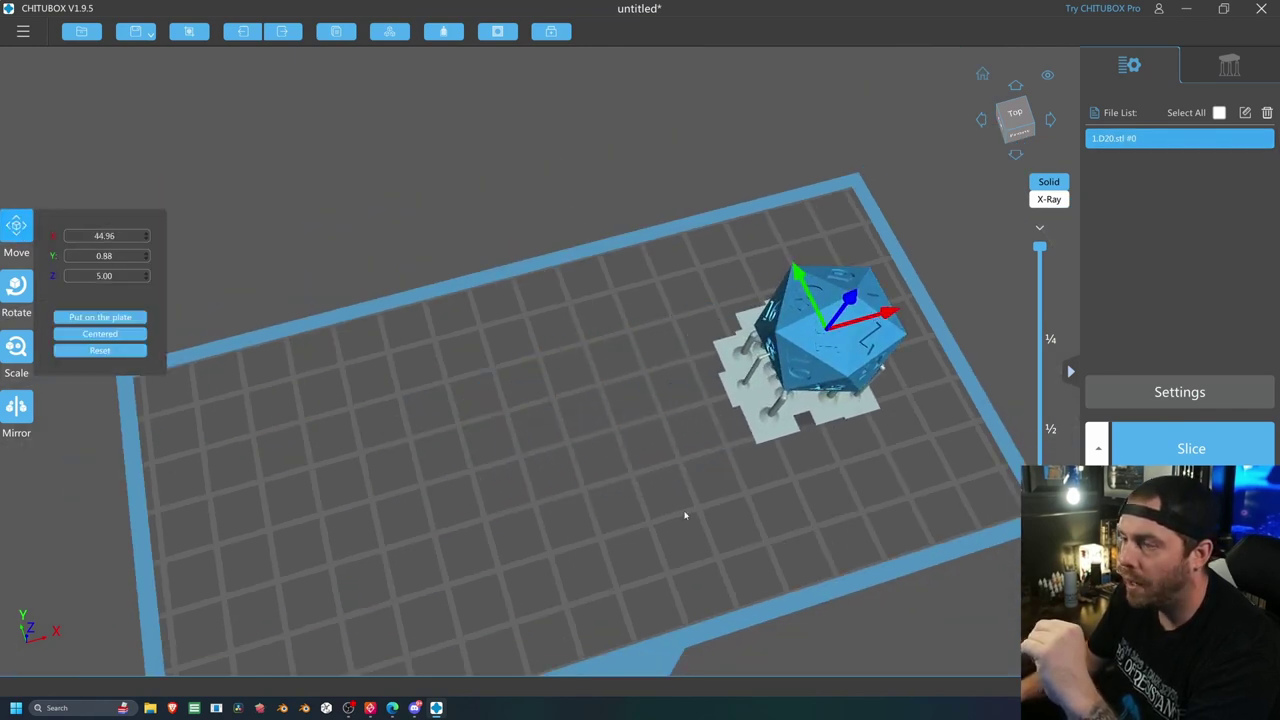
Open a second copy of D20.stl beside the supported die
right_click_drag(686, 514, 611, 436)
left_click_drag(611, 436, 254, 228)
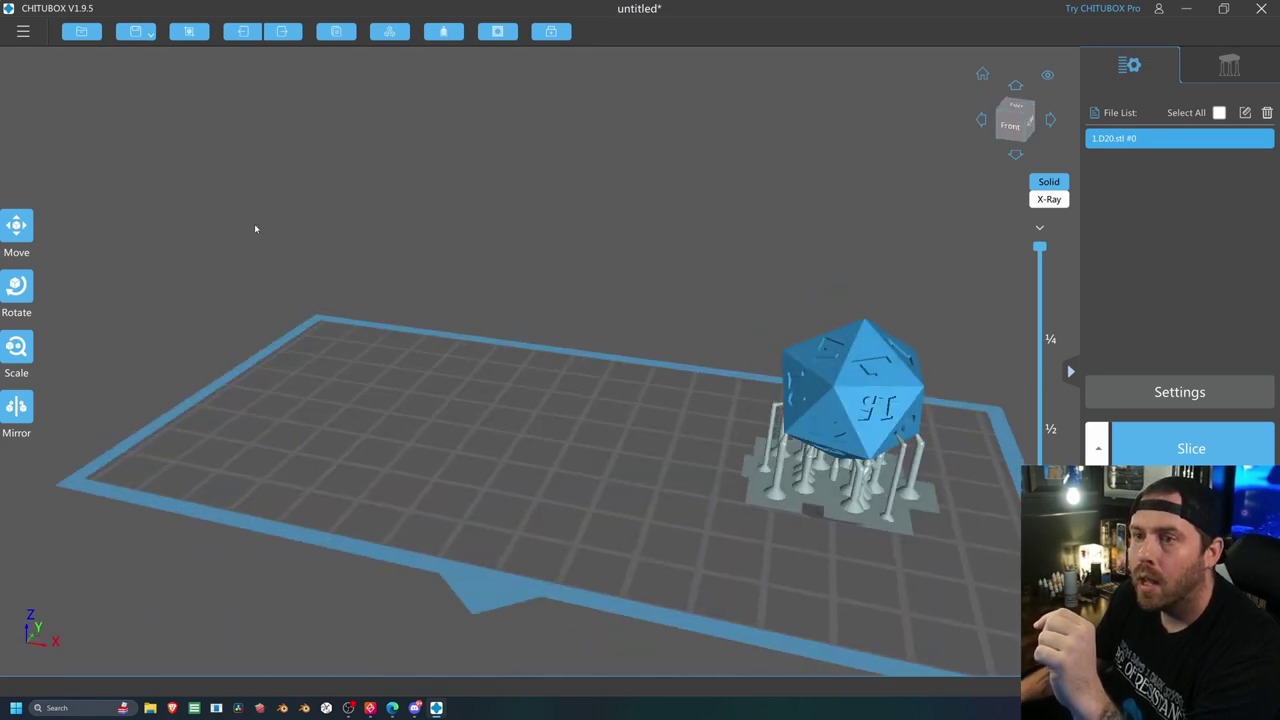
left_click(90, 36)
left_click(128, 112)
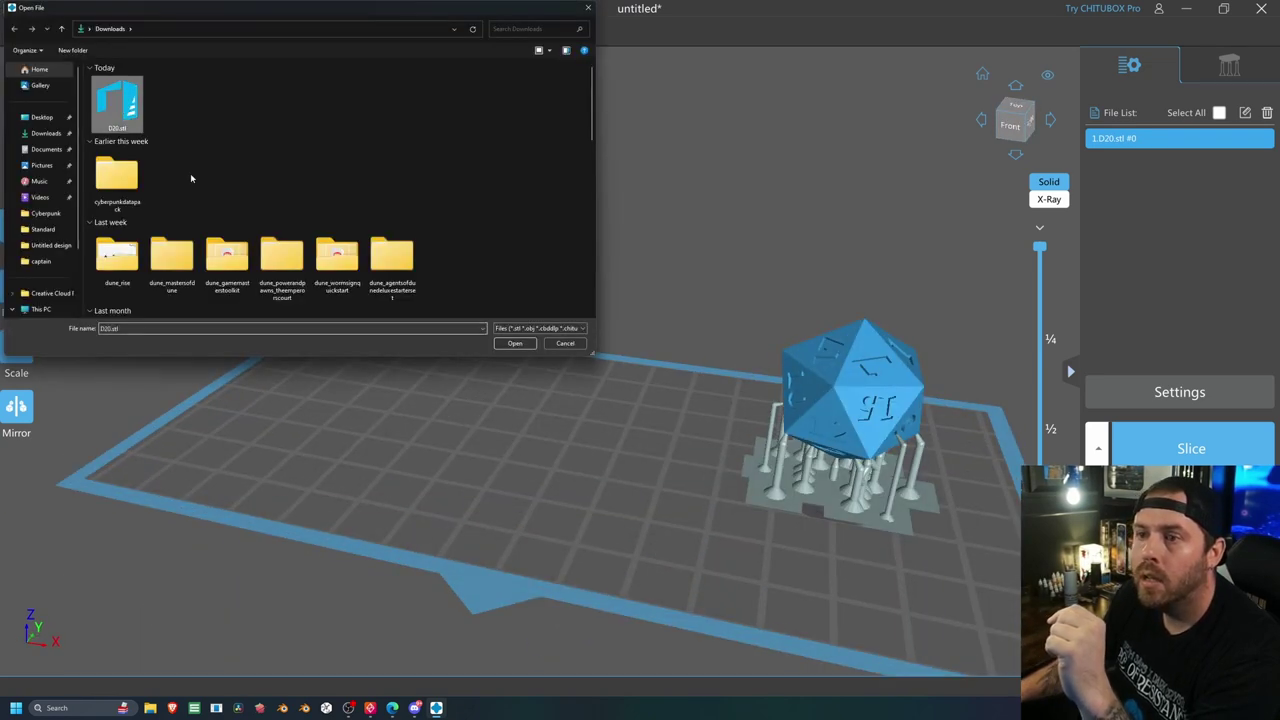
left_click(514, 343)
left_click_drag(470, 374, 471, 458)
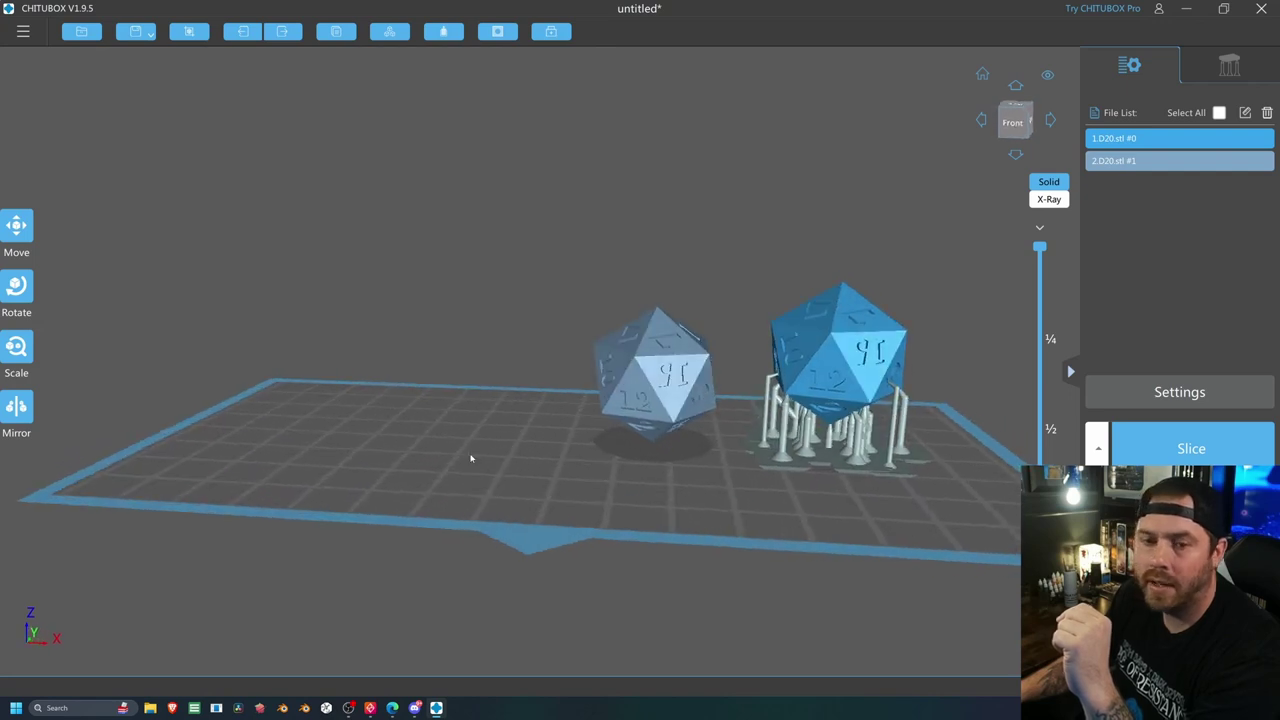
Rotate the unsupported D20 copy to about -38° on the Y axis
left_click(637, 404)
right_click_drag(462, 460, 454, 437)
left_click(16, 289)
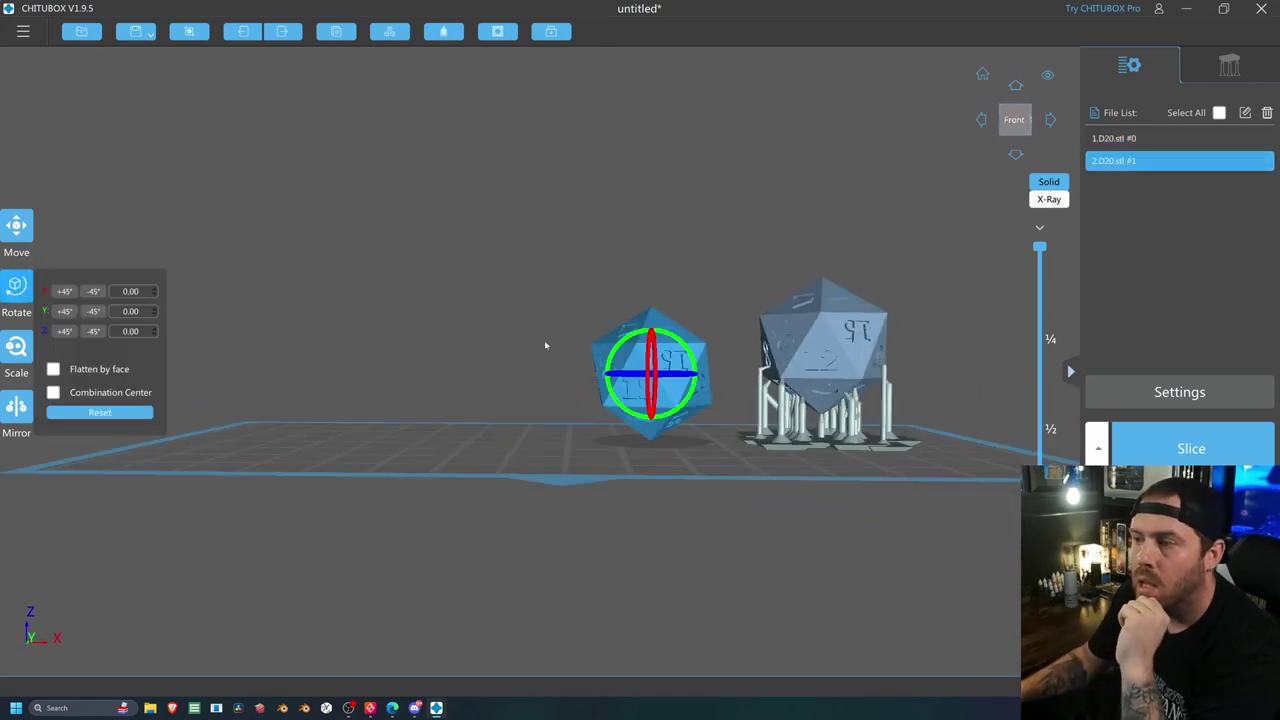
left_click_drag(672, 335, 619, 341)
left_click(646, 473)
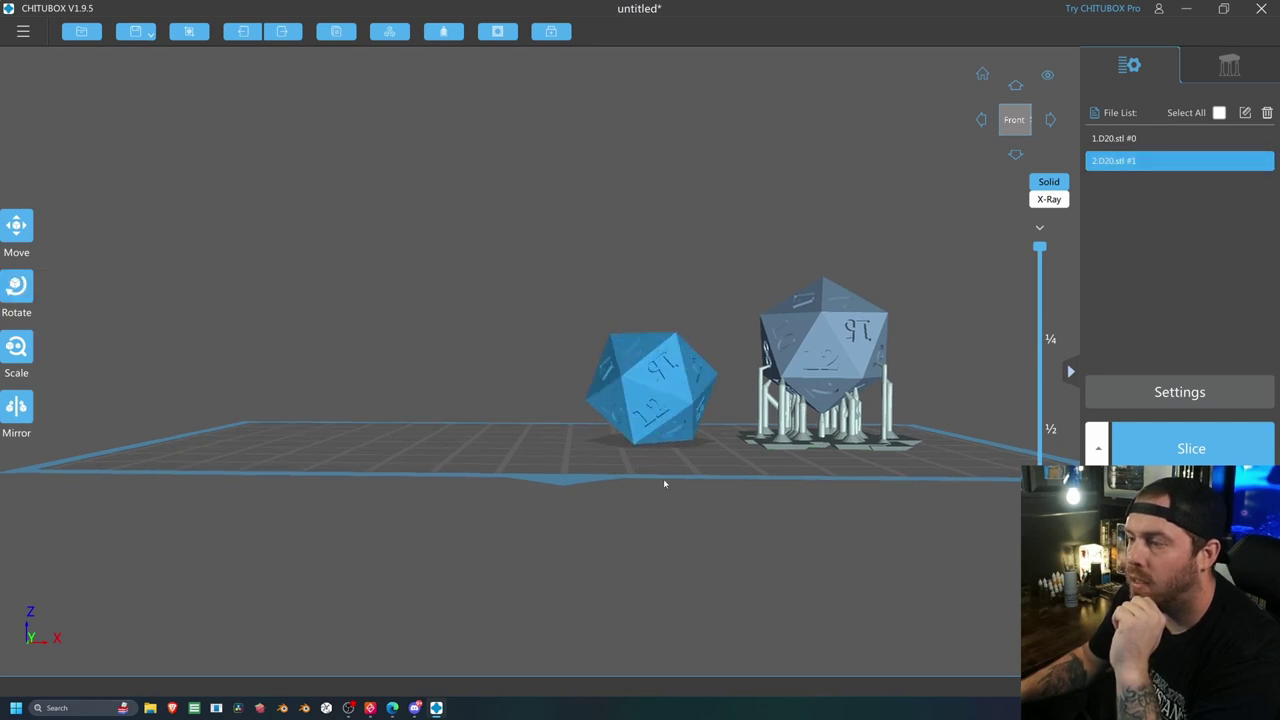
Rotate the tilted D20 copy back to about -1° on the Y axis and remove that copy from the plate
scroll(665, 474, "up", 5)
left_click_drag(672, 430, 845, 469)
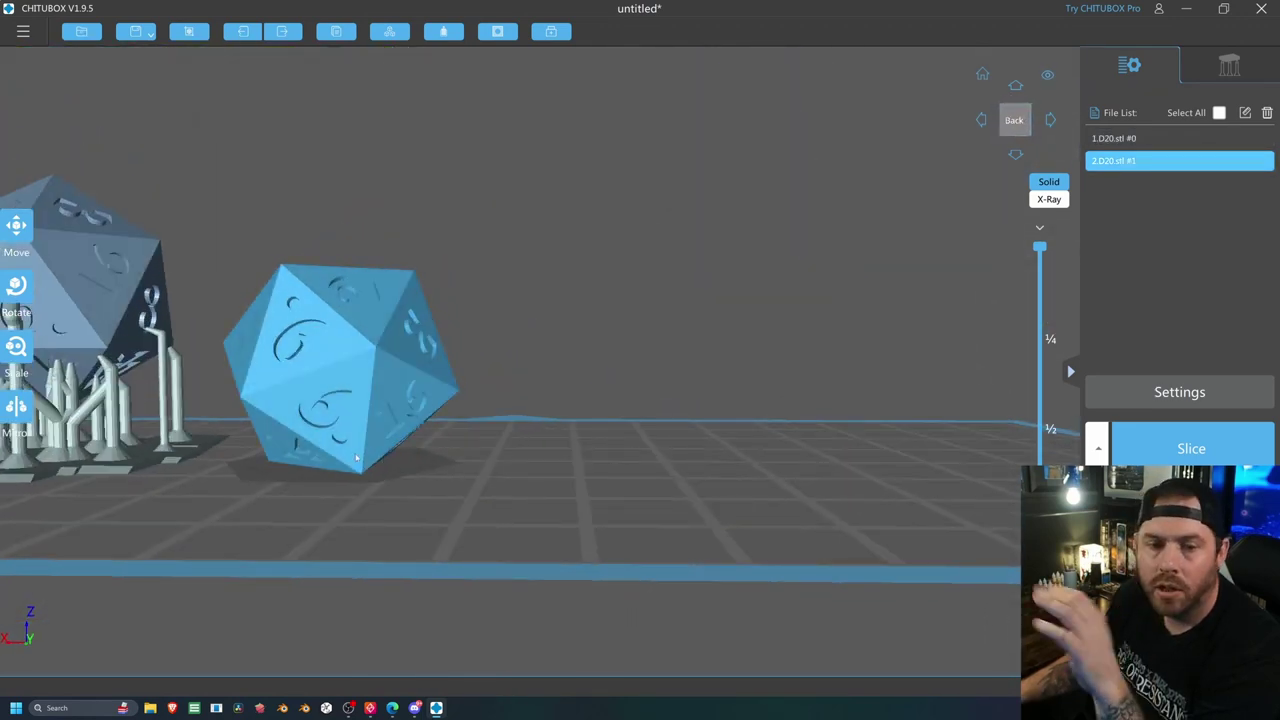
left_click_drag(523, 414, 330, 473)
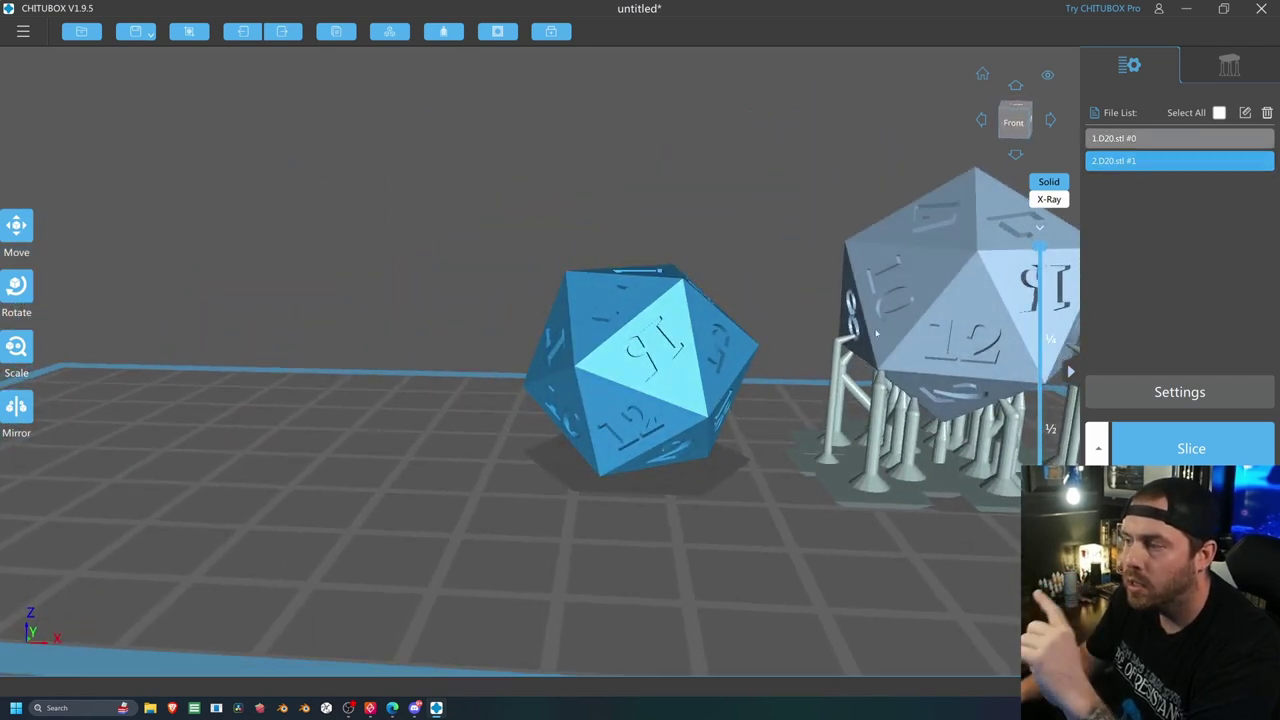
left_click(16, 287)
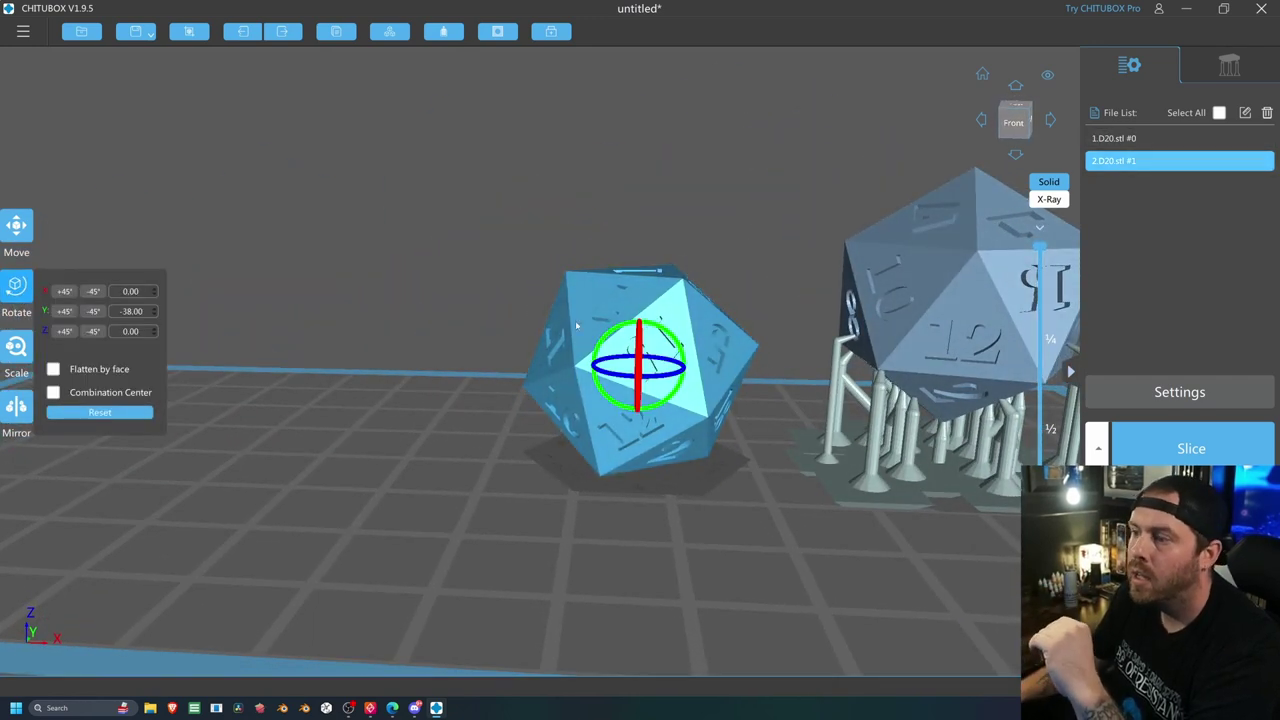
left_click_drag(621, 326, 638, 323)
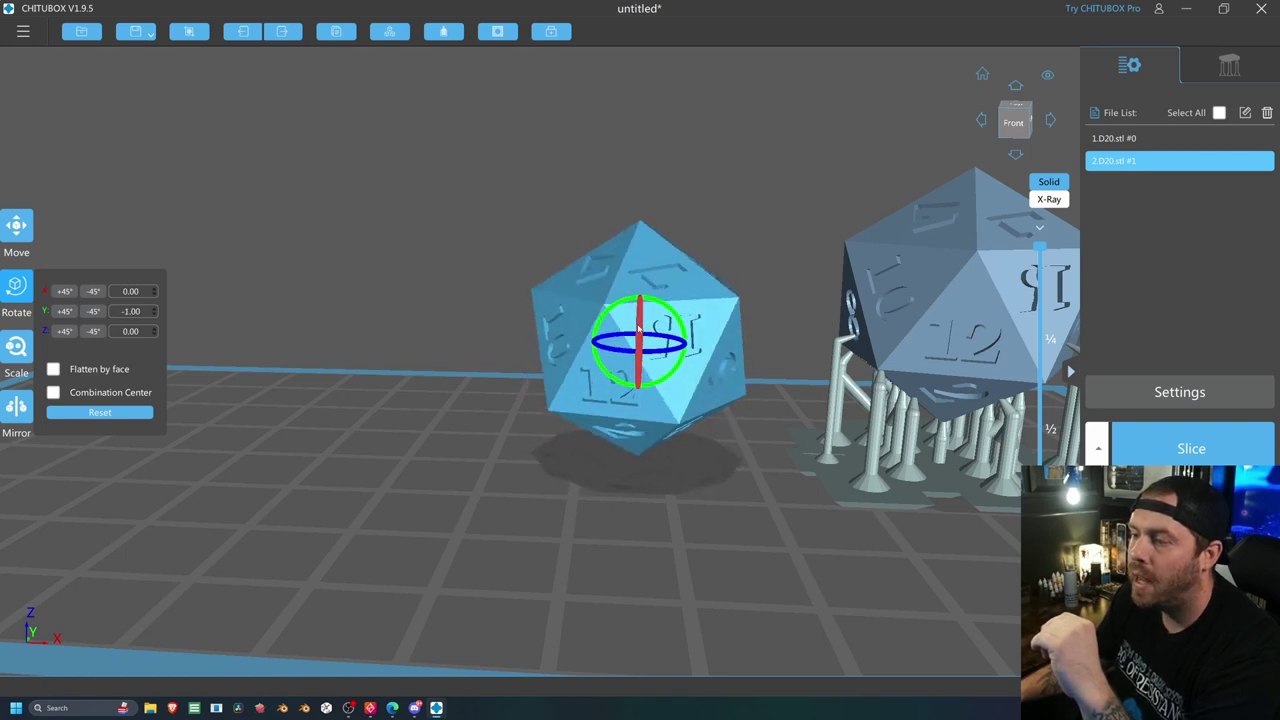
left_click_drag(600, 572, 349, 514)
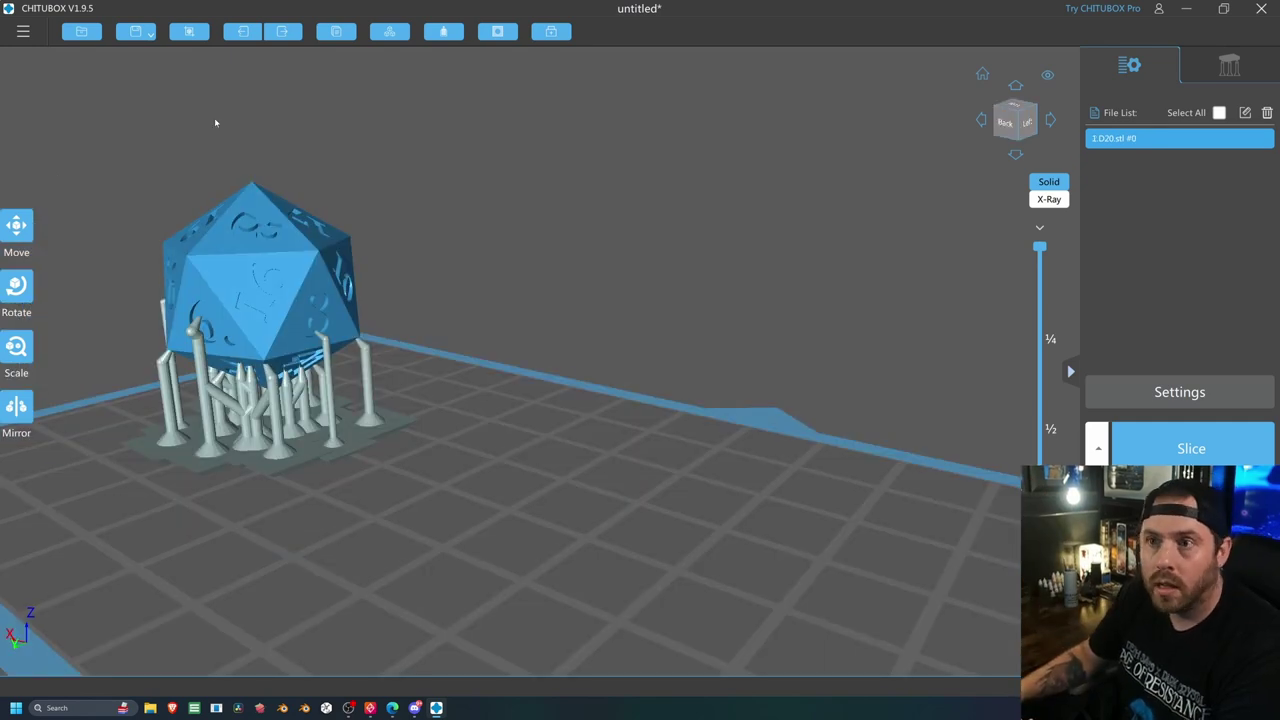
Open D20.stl from the Downloads folder again as a fresh unsupported copy
left_click(81, 31)
left_click(117, 103)
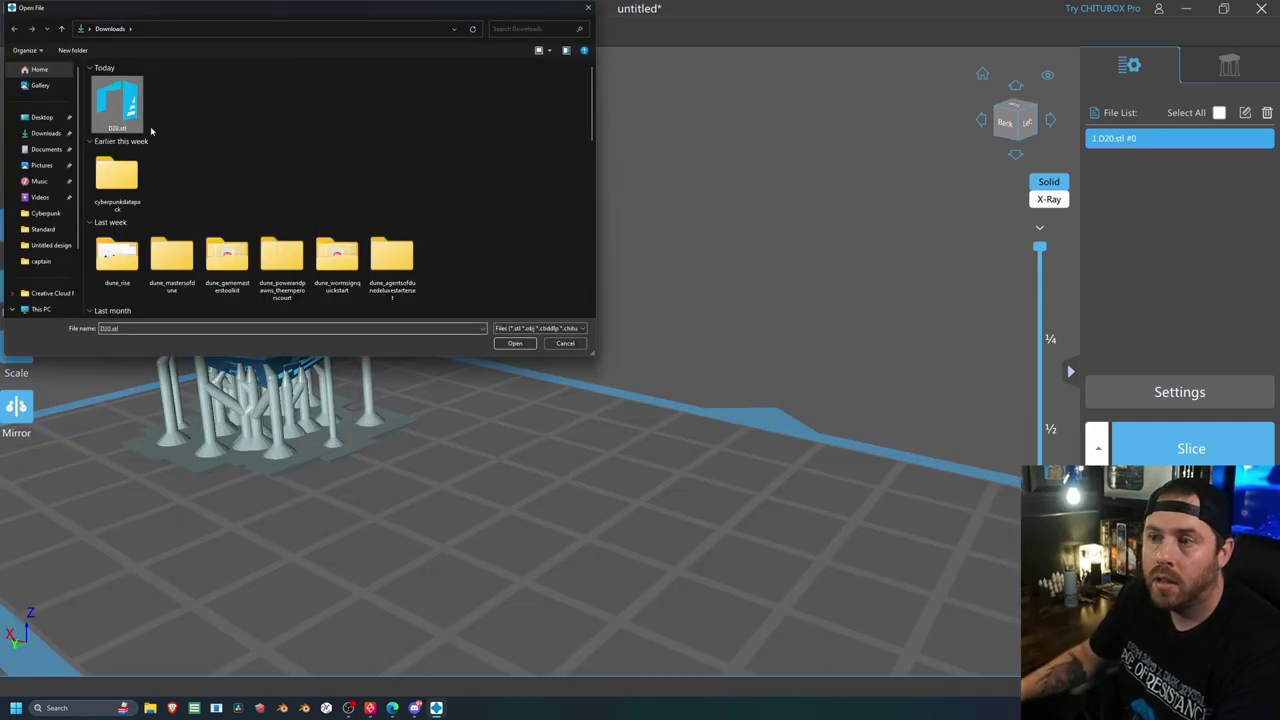
left_click(508, 346)
Examine the fresh unsupported D20 copy from the sides, top and underside, comparing its face positions with the supported die
right_click_drag(577, 500, 447, 511)
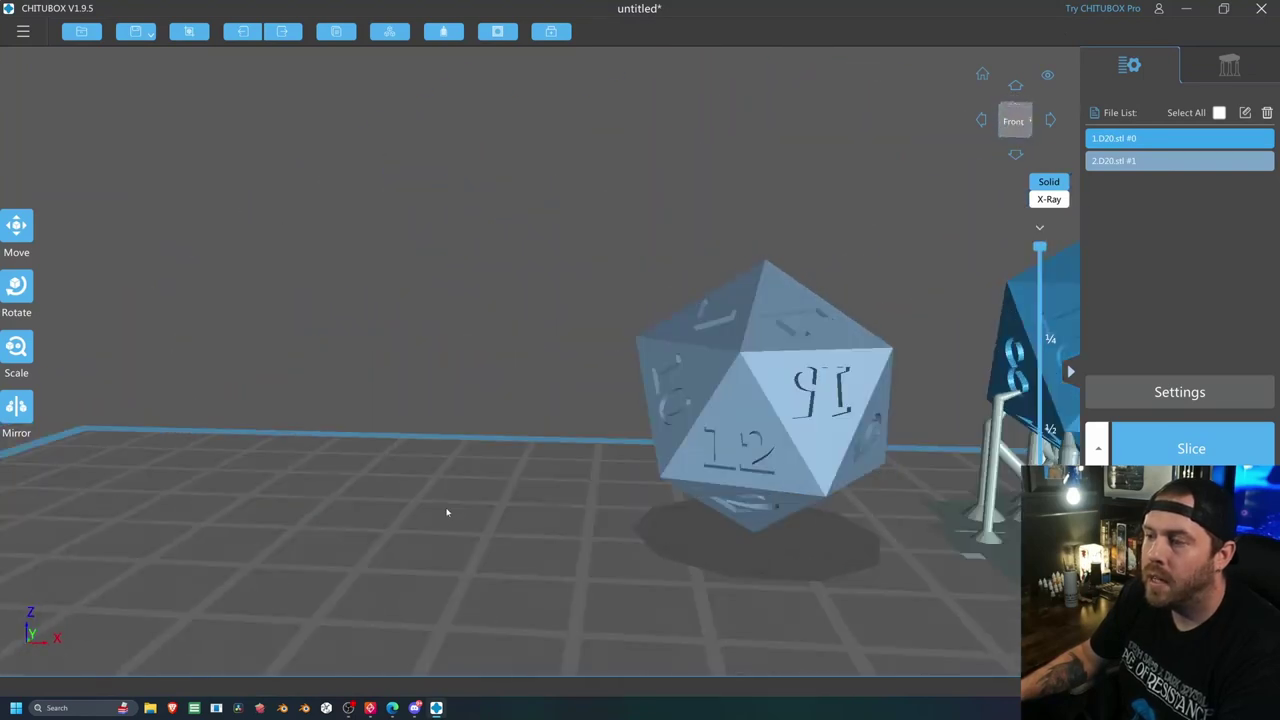
left_click_drag(447, 512, 500, 526)
right_click_drag(532, 510, 464, 493)
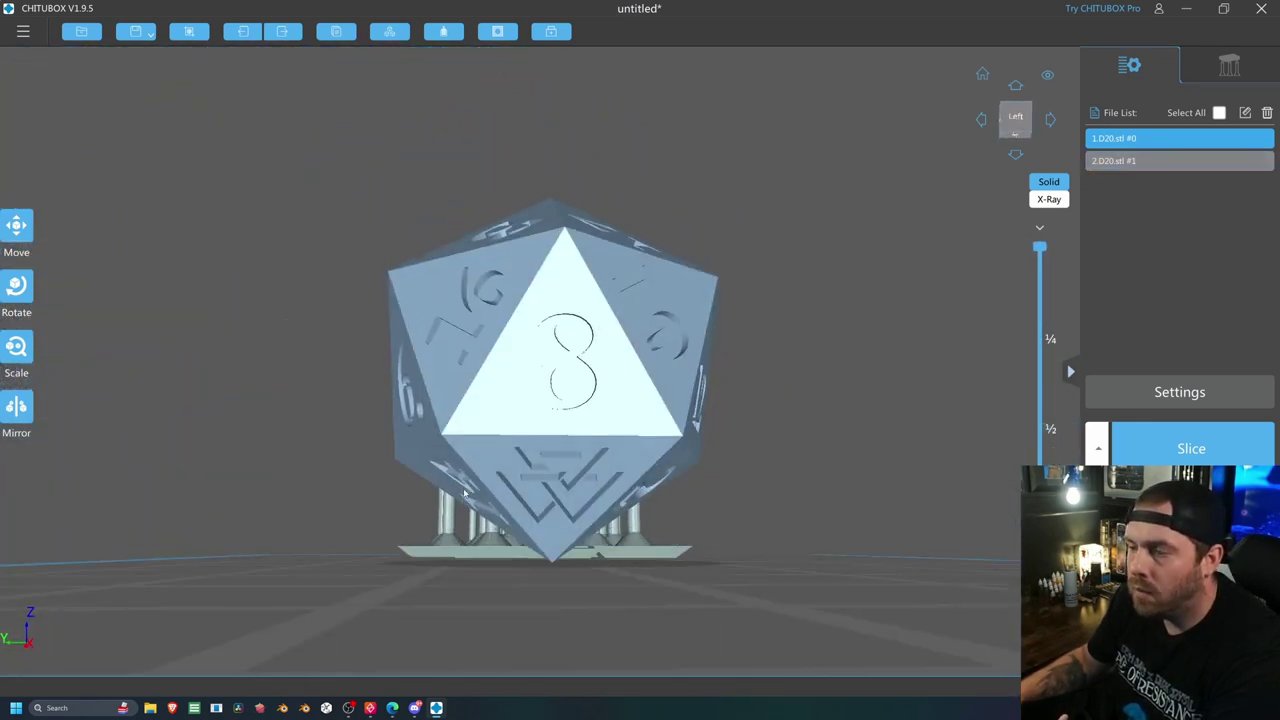
scroll(530, 494, "up", 5)
scroll(555, 485, "down", 4)
mouse_move(555, 483)
right_mouse_down()
mouse_move(519, 486)
mouse_move(576, 485)
right_mouse_up()
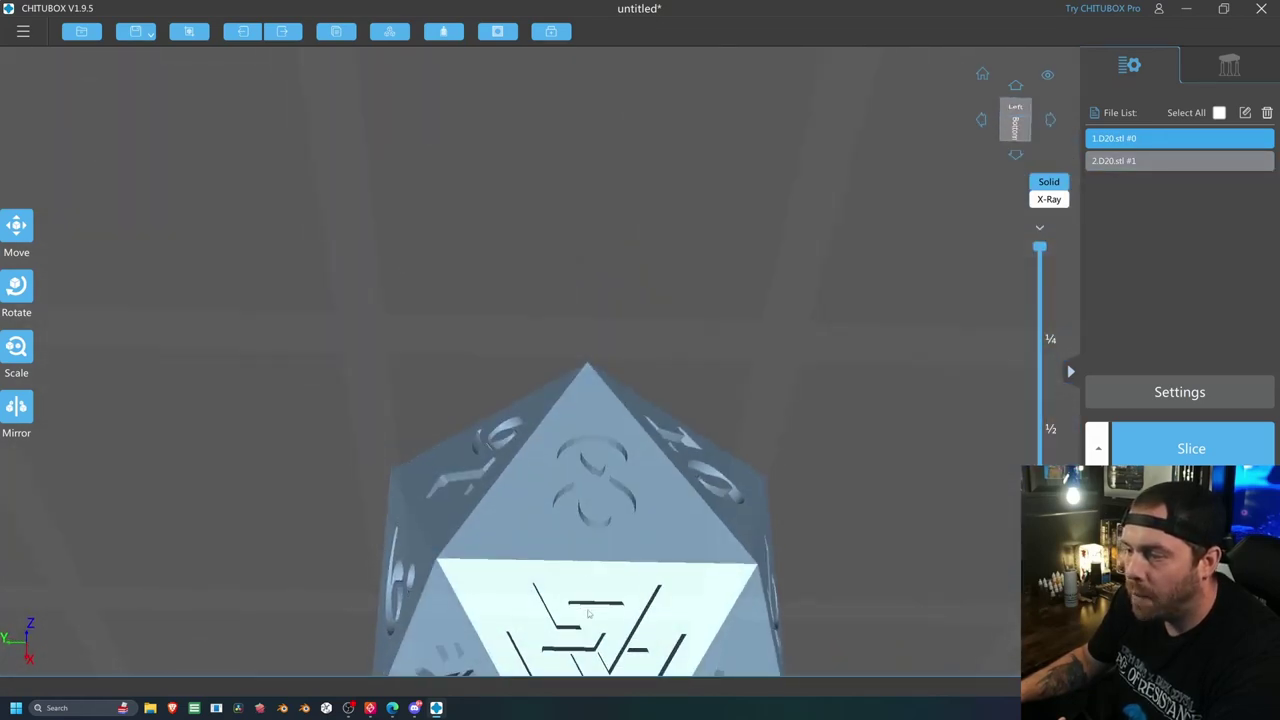
right_click_drag(732, 573, 634, 360)
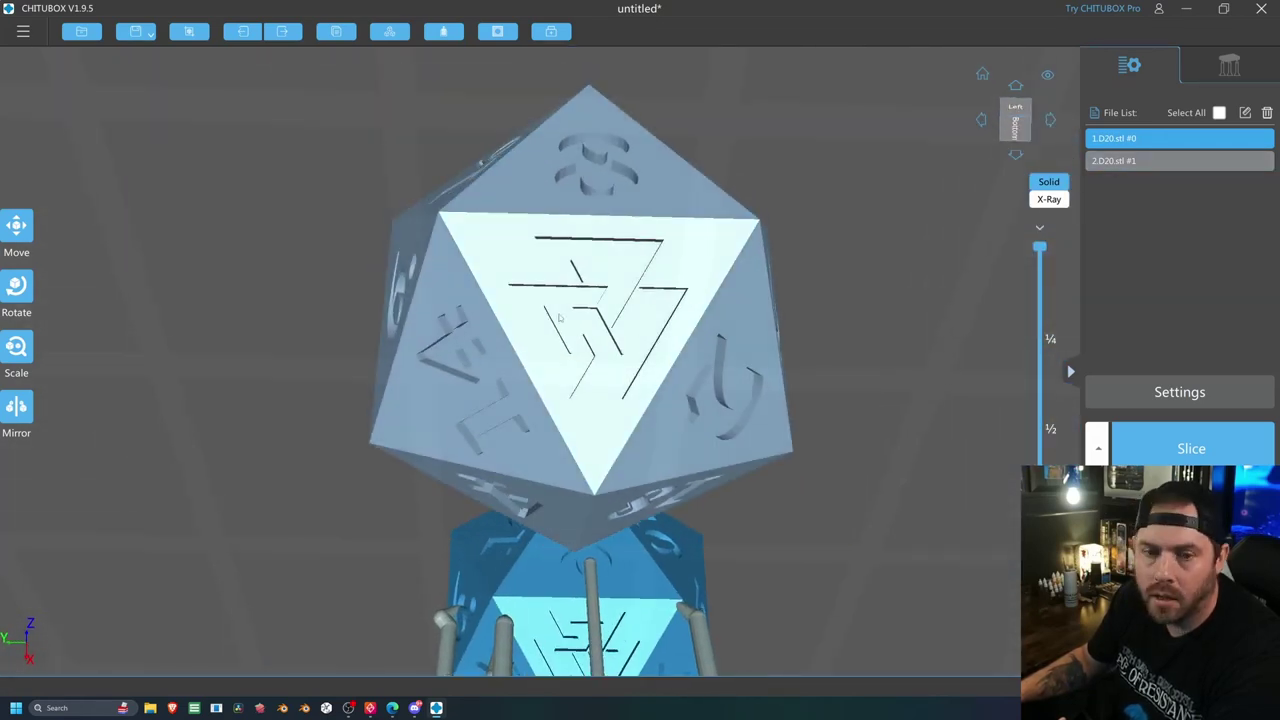
scroll(690, 282, "down", 5)
scroll(700, 263, "up", 2)
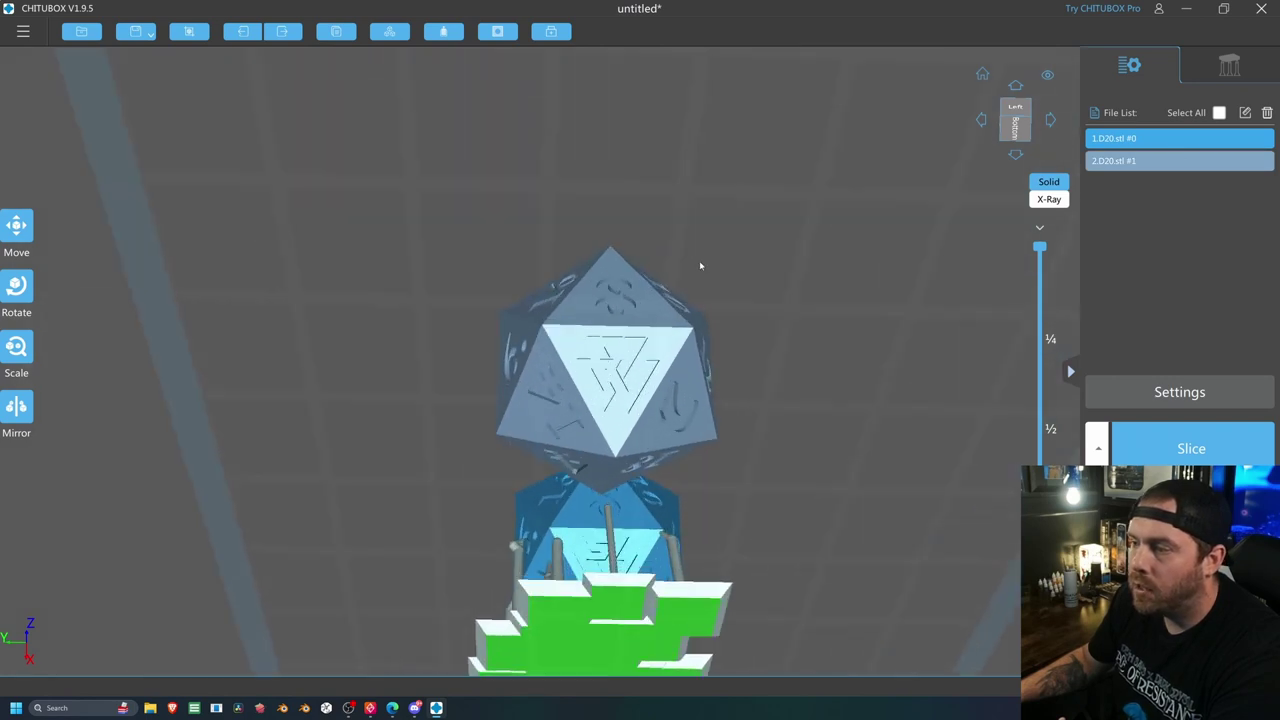
right_click_drag(700, 263, 631, 325)
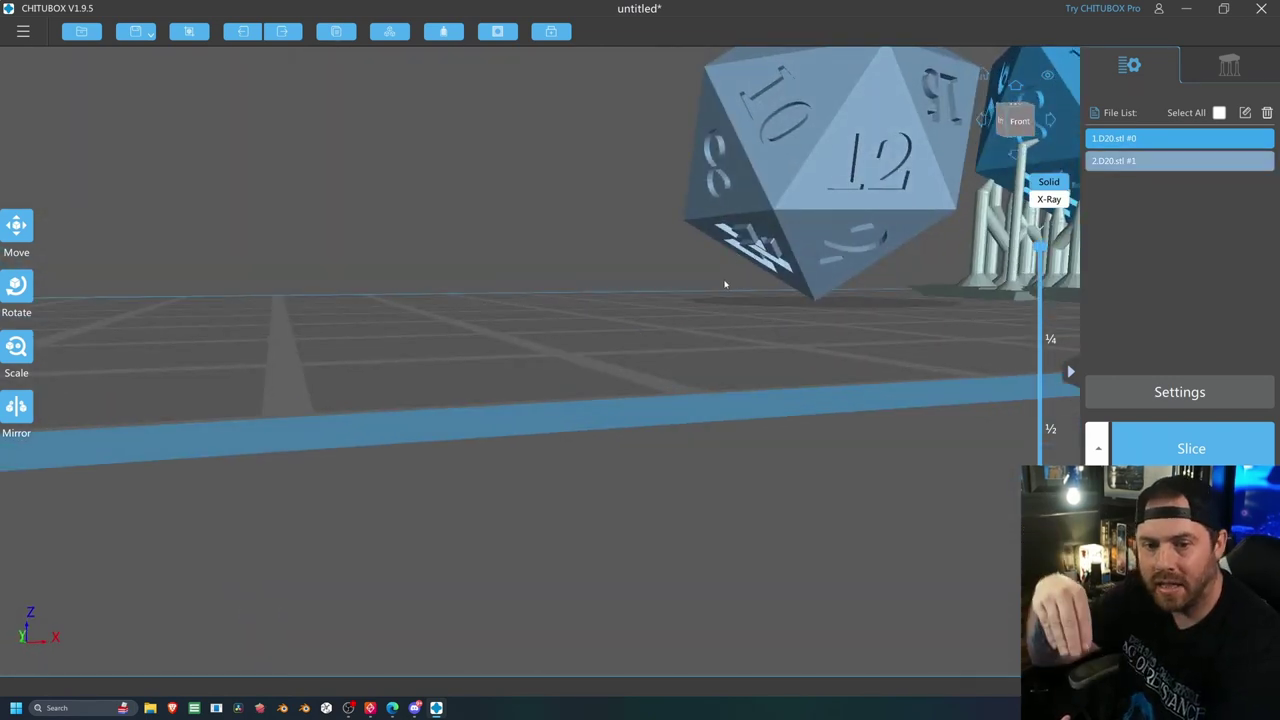
right_click_drag(717, 260, 651, 492)
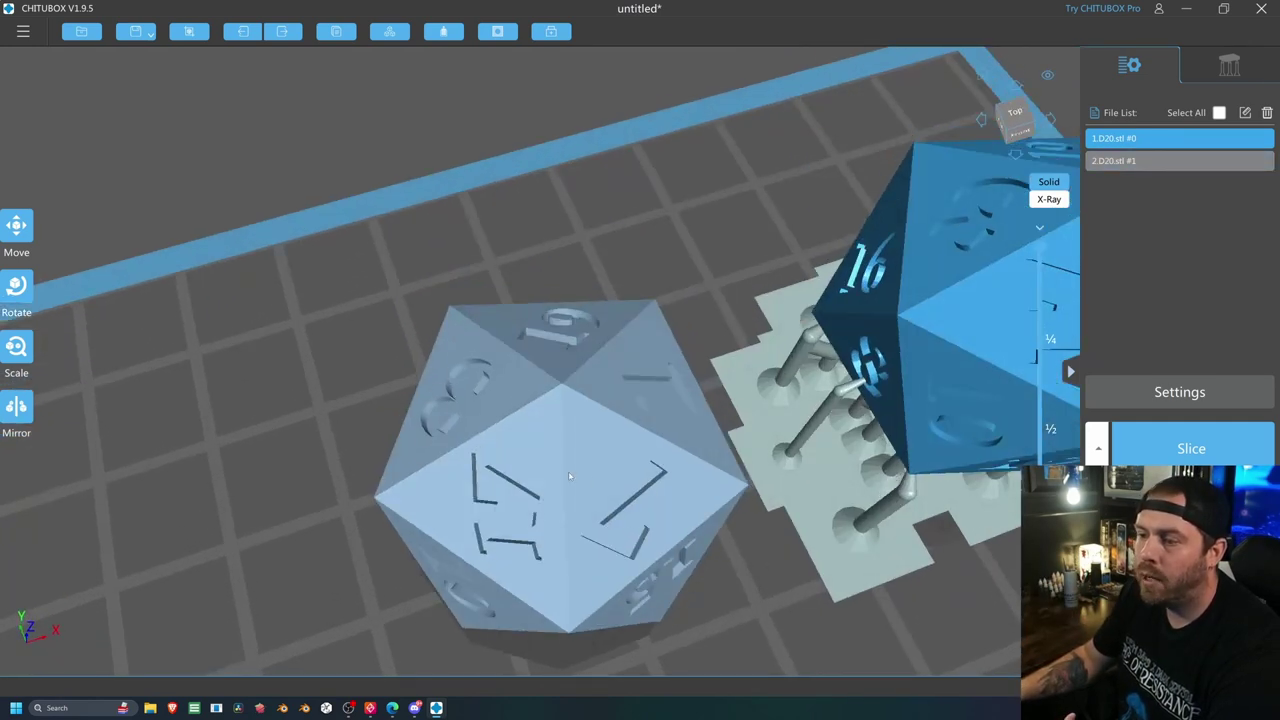
right_click_drag(675, 622, 660, 562)
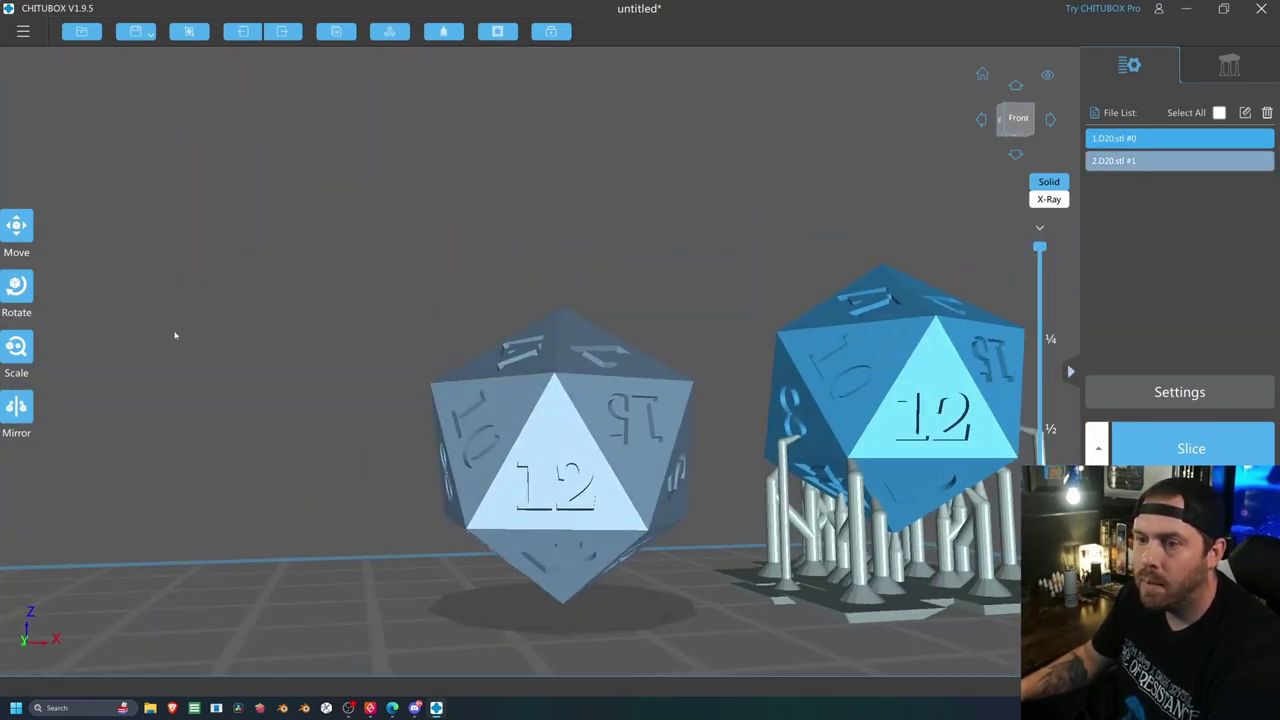
Rotate the unsupported D20 copy 180° on the Y axis
left_click(16, 287)
left_click(521, 405)
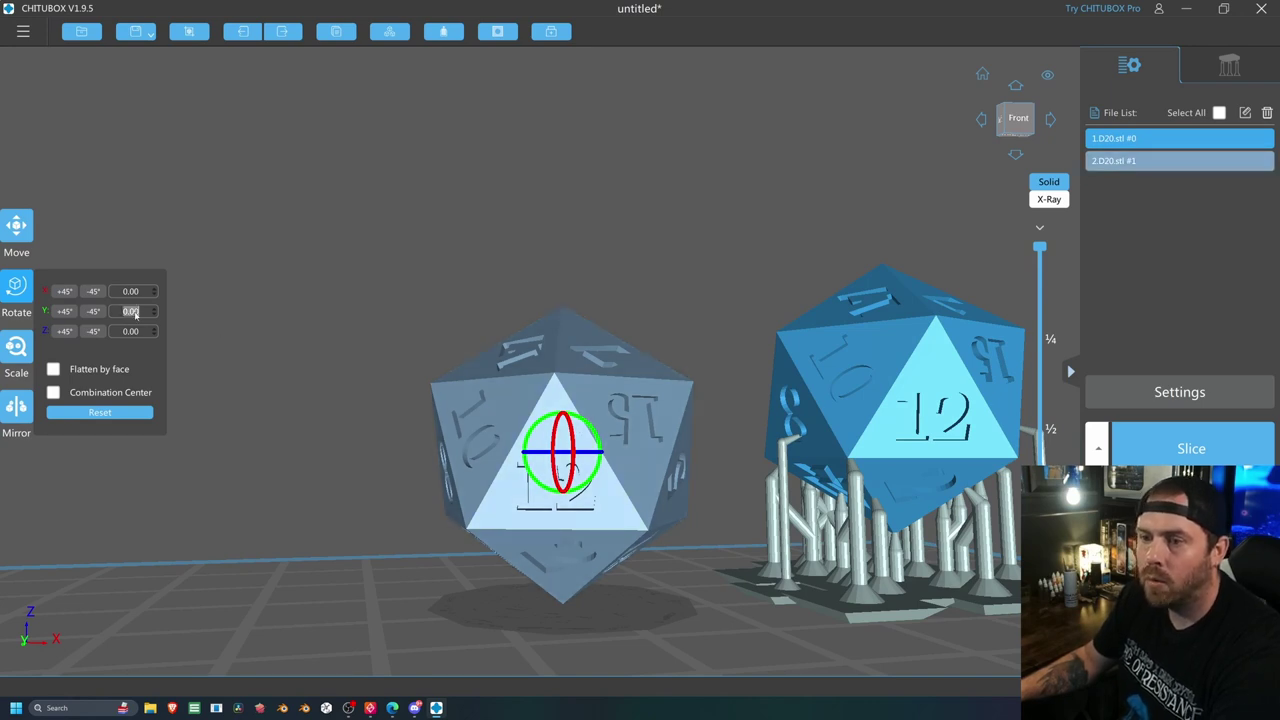
type("180")
key("Return")
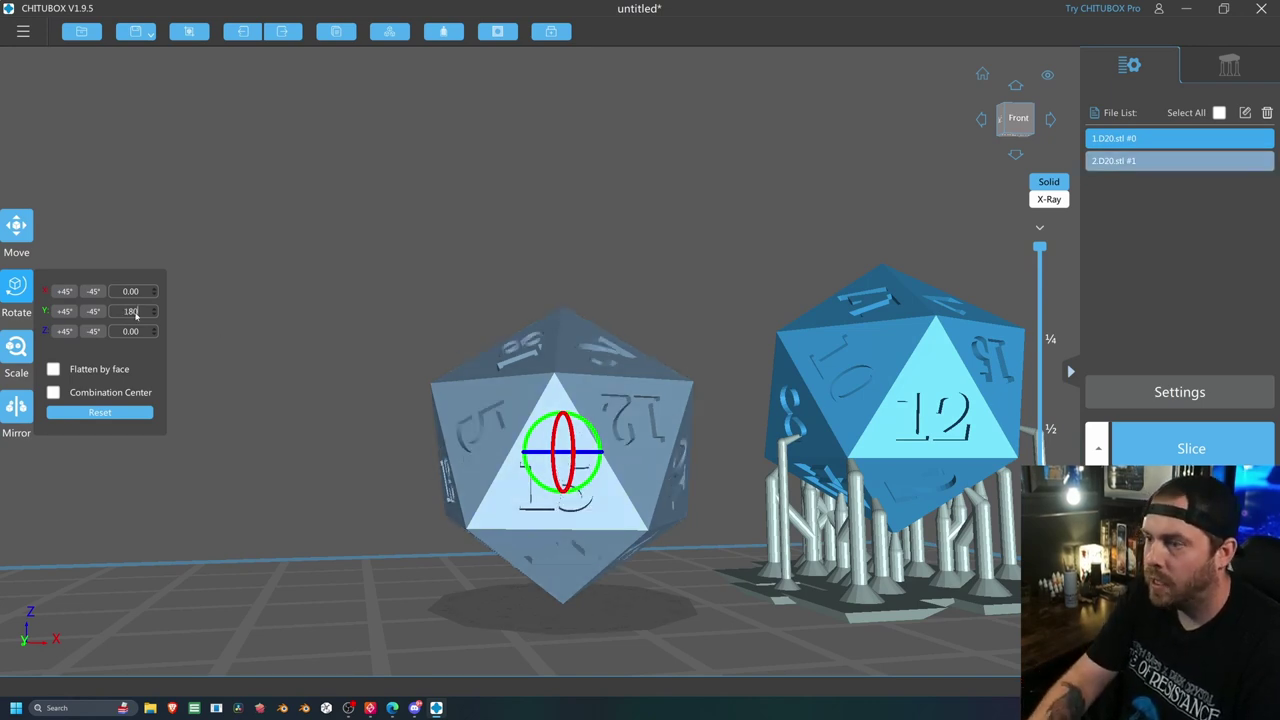
left_click(254, 400)
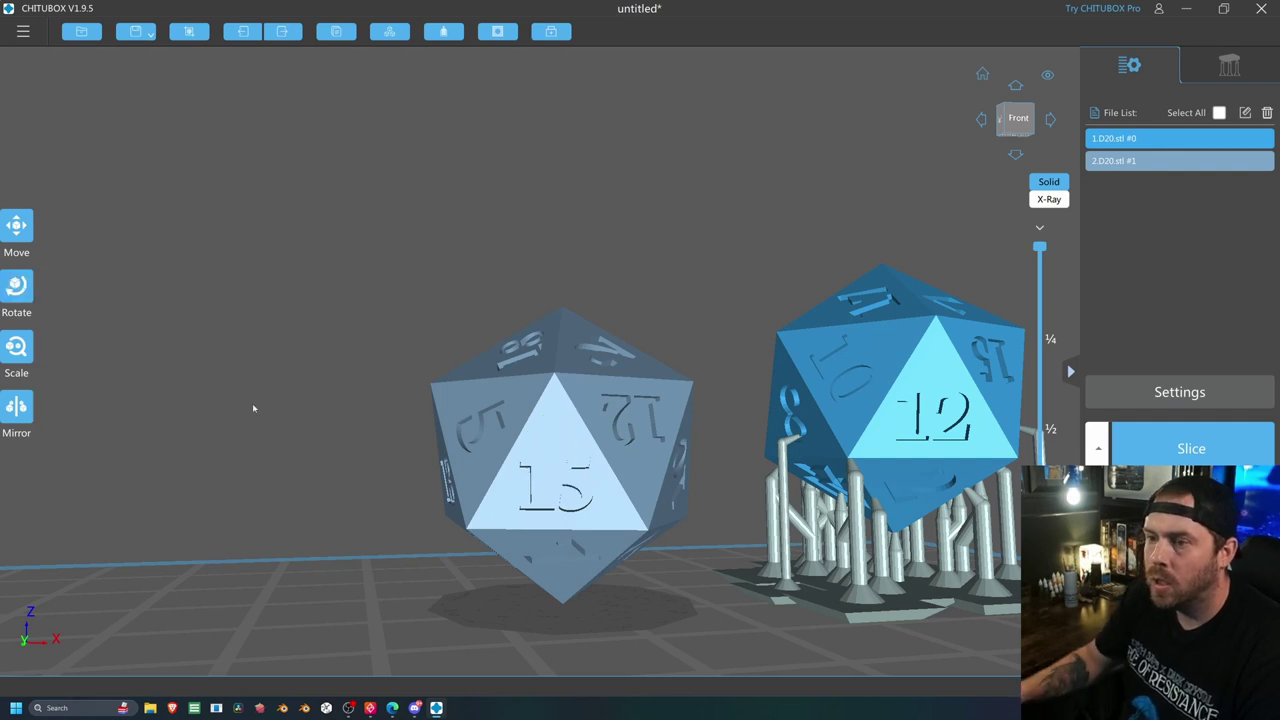
Select the second D20.stl in the file list and open it for support editing
right_click_drag(308, 497, 356, 563)
left_click_drag(357, 563, 566, 452)
left_click_drag(654, 410, 685, 601)
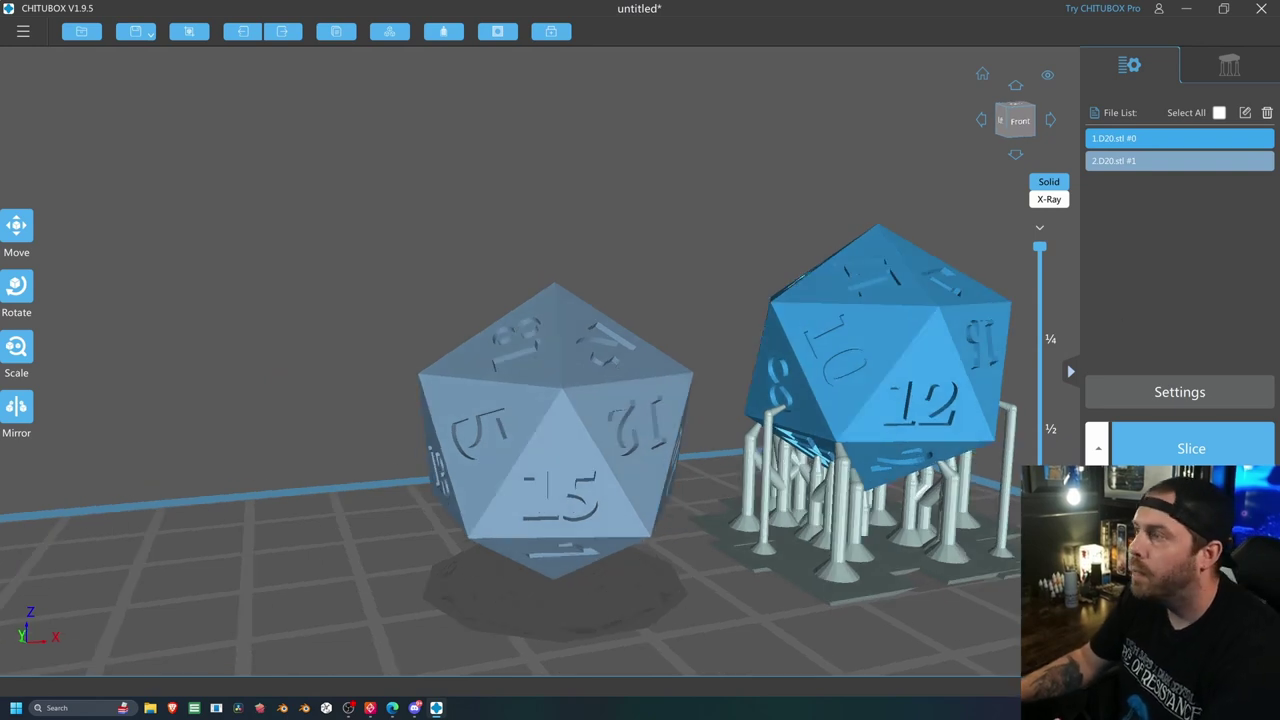
left_click(1227, 75)
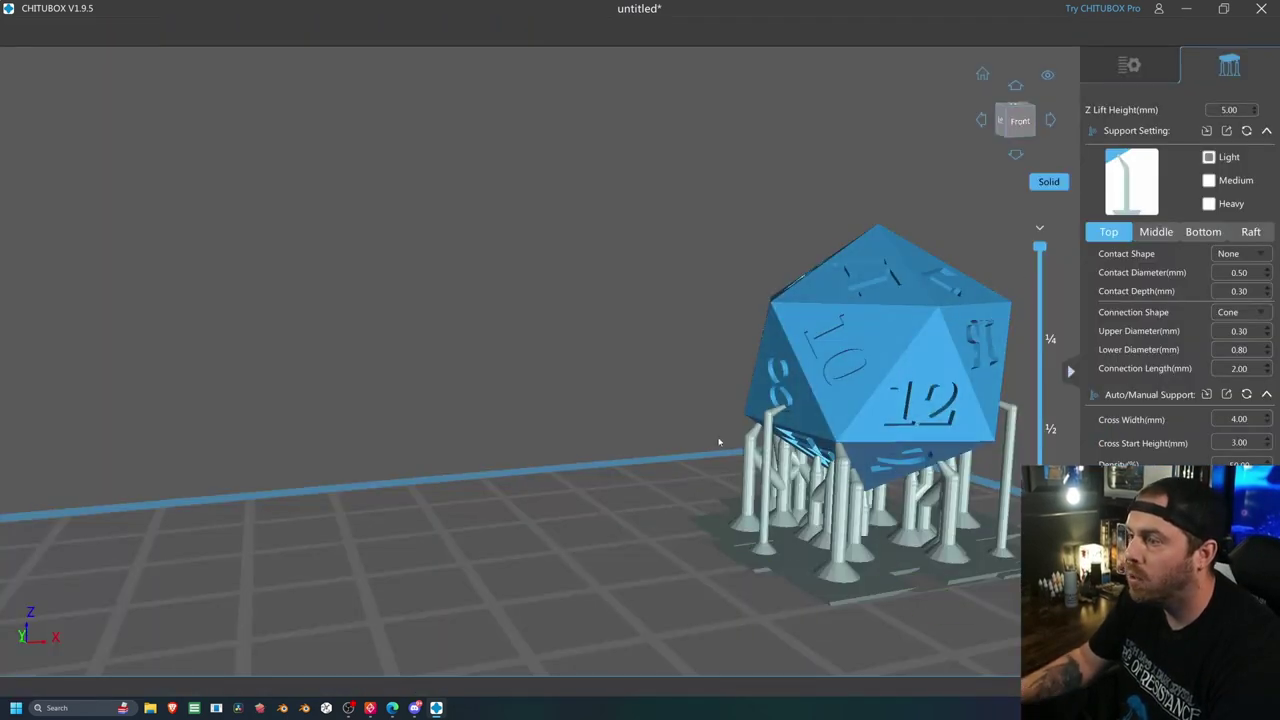
left_click(1131, 66)
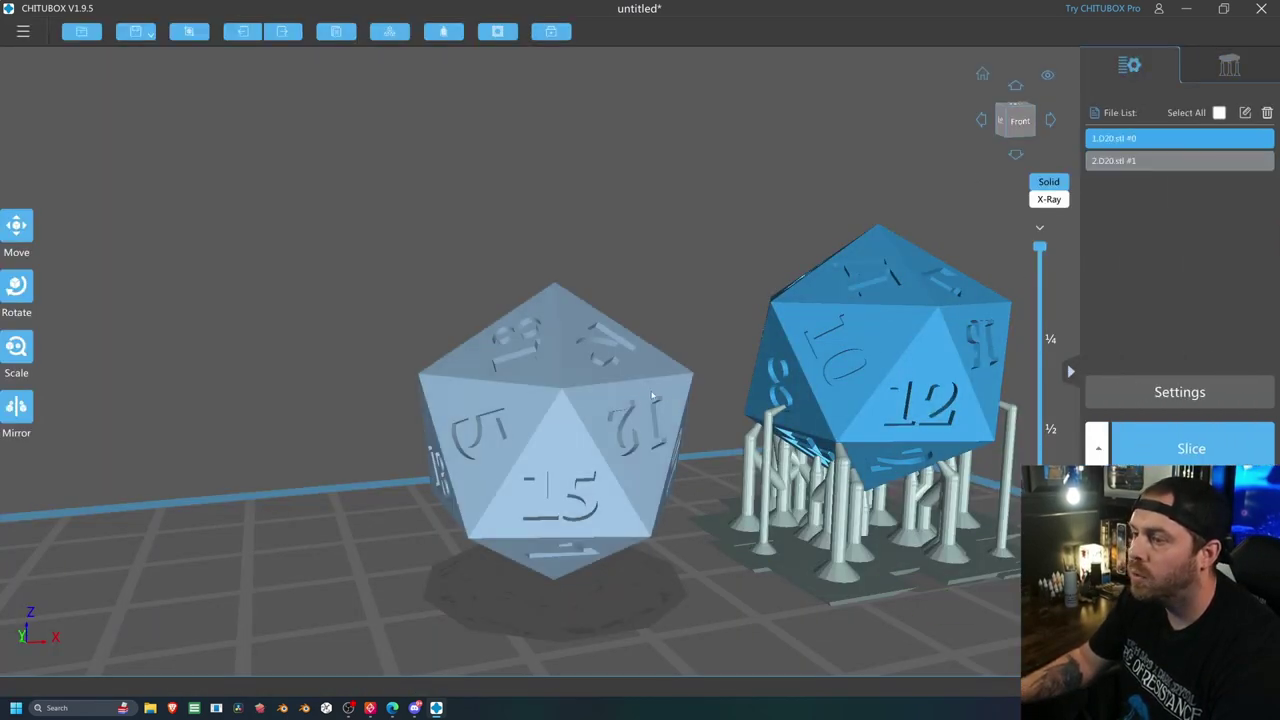
left_click(1130, 161)
left_click(1229, 64)
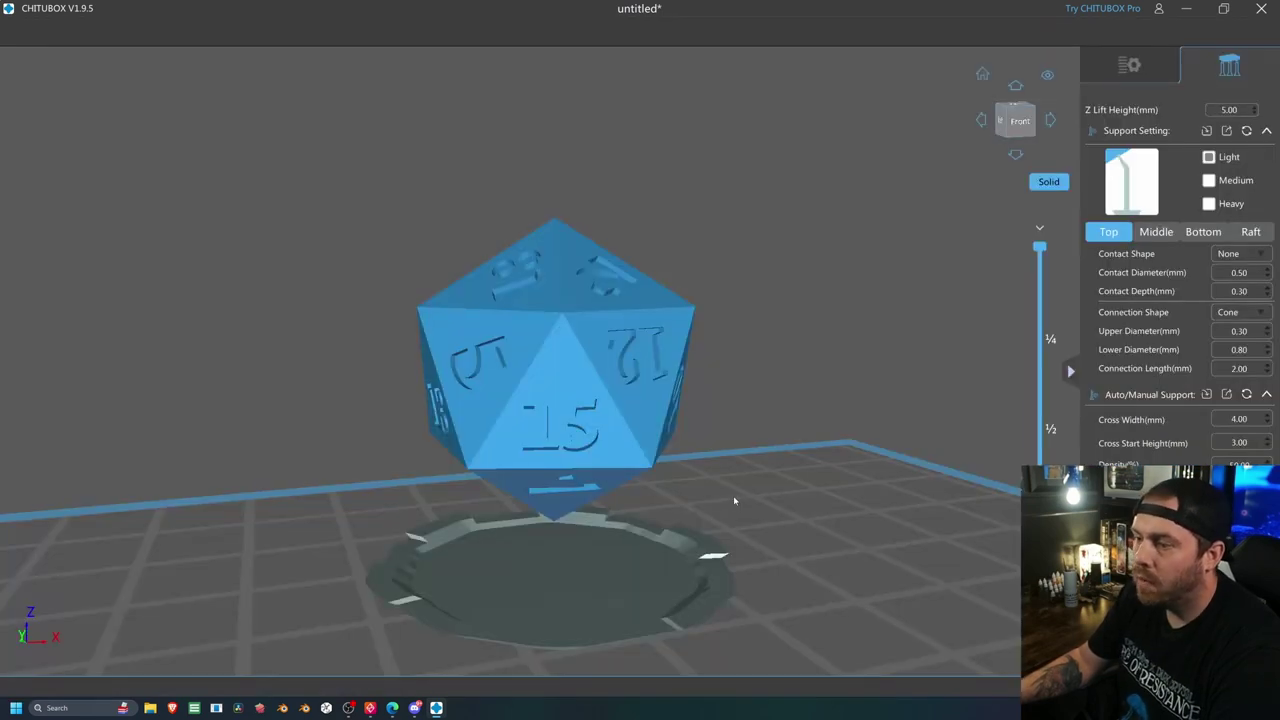
left_click_drag(733, 495, 698, 493)
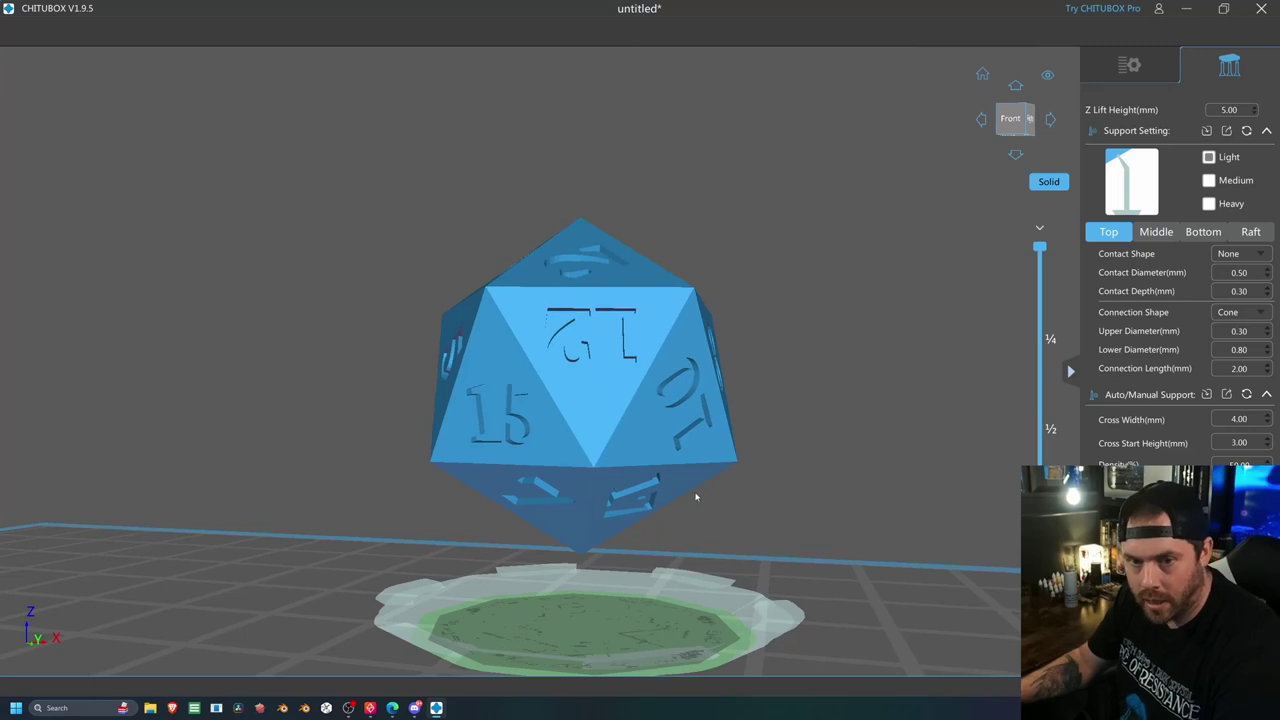
scroll(709, 492, "up", 5)
scroll(740, 488, "down", 4)
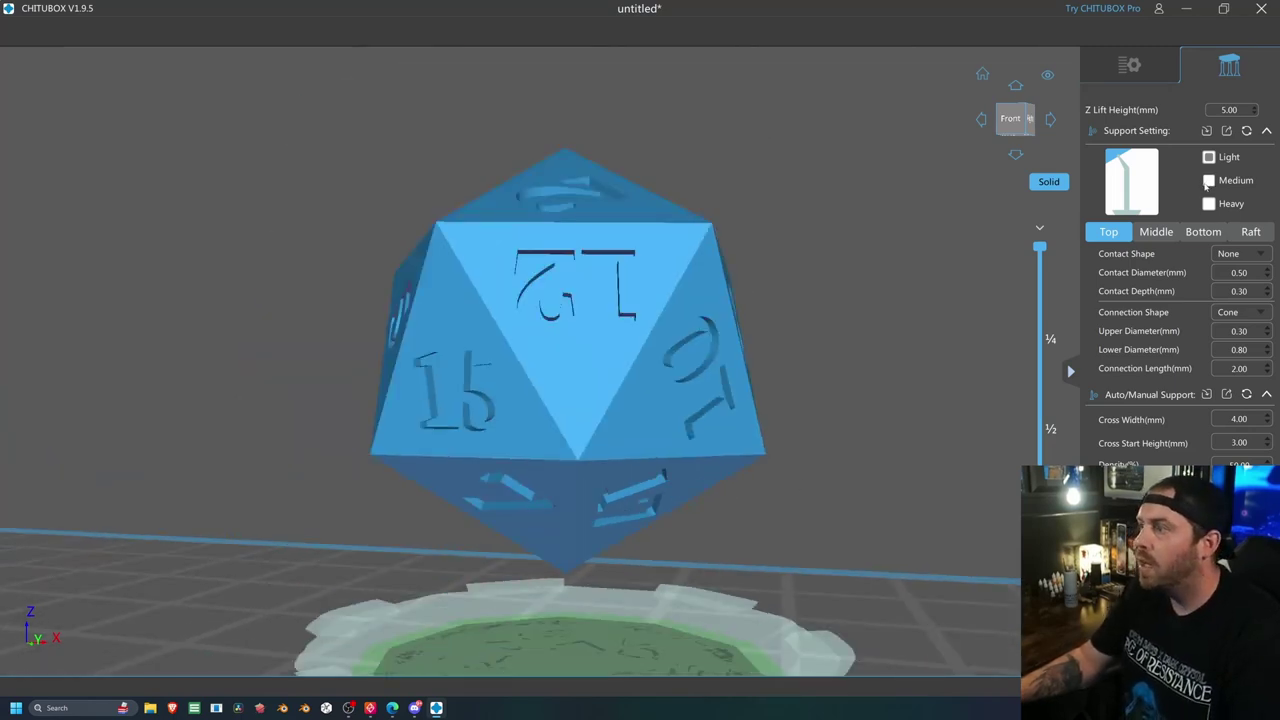
Choose the Medium support preset and place one support directly under the die's lowest point
left_click_drag(871, 474, 909, 472)
left_click_drag(782, 479, 872, 413)
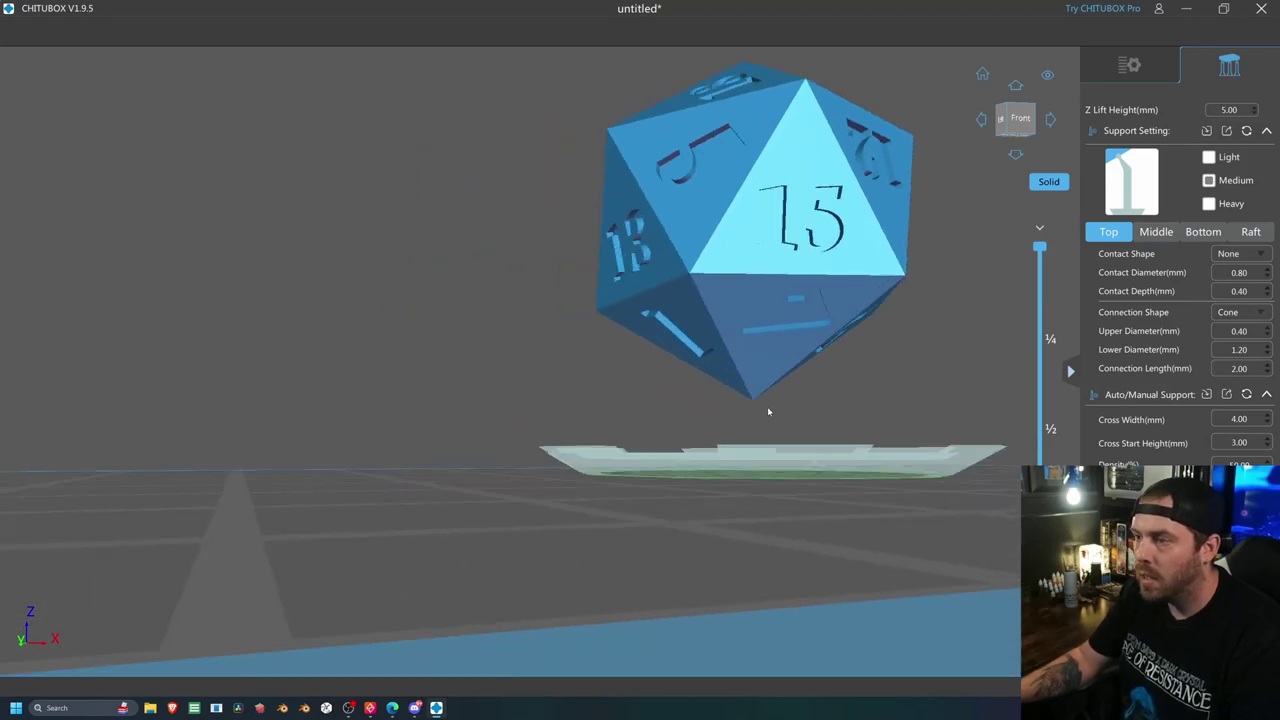
left_click(754, 403)
scroll(760, 410, "up", 10)
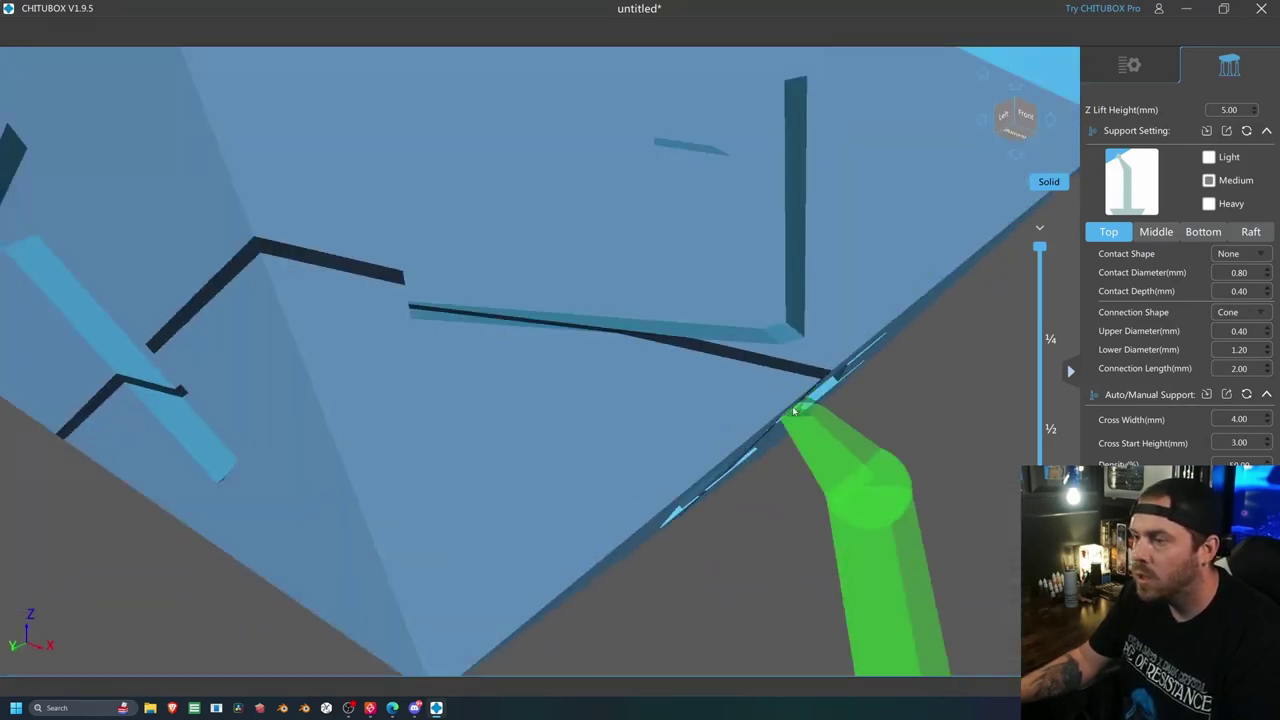
right_click_drag(794, 411, 760, 437)
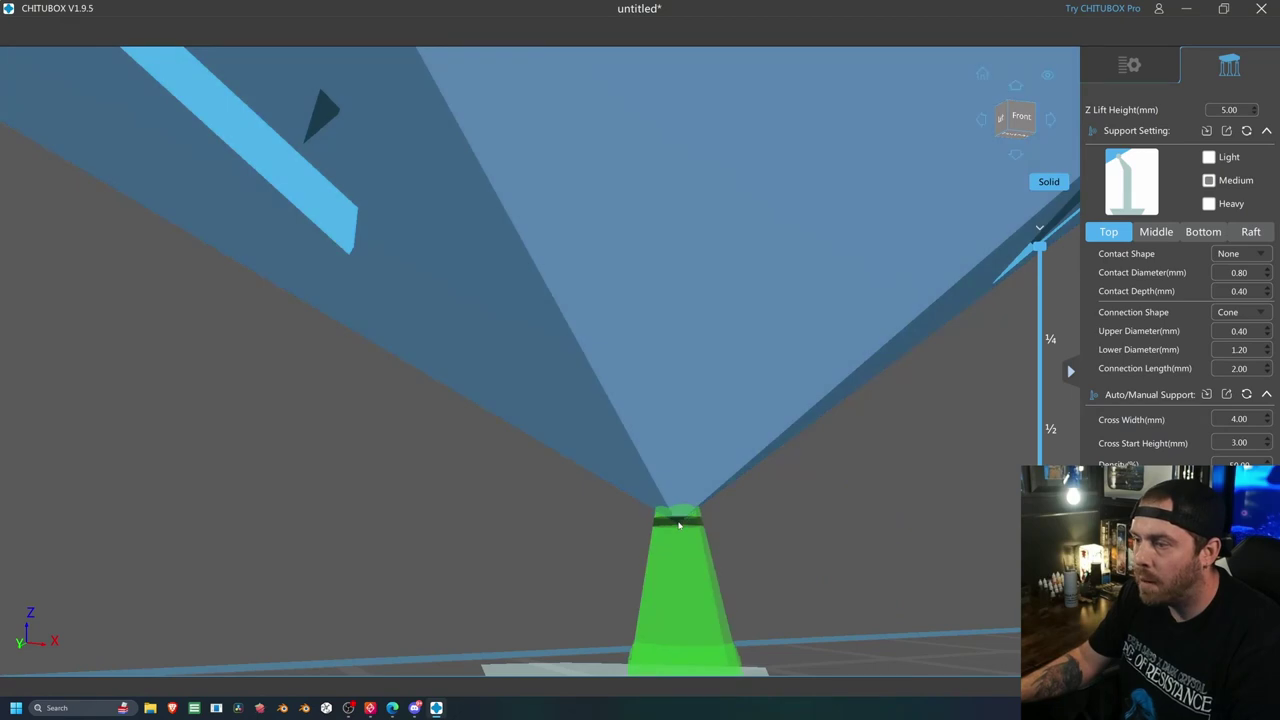
left_click(679, 525)
mouse_move(752, 563)
right_mouse_down()
mouse_move(786, 557)
mouse_move(738, 573)
right_mouse_up()
scroll(745, 570, "down", 8)
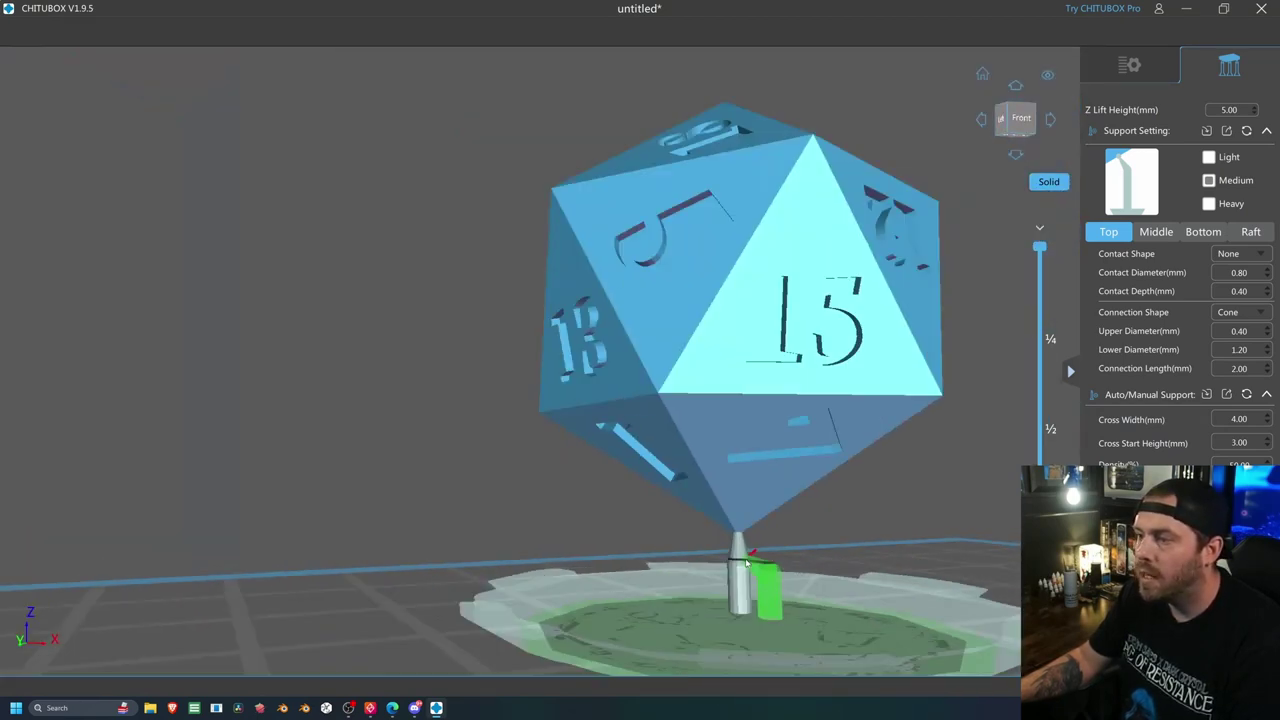
Switch to the Light support preset and add a row of supports up one lower edge to its corner
right_click_drag(840, 566, 771, 563)
left_click_drag(771, 562, 716, 553)
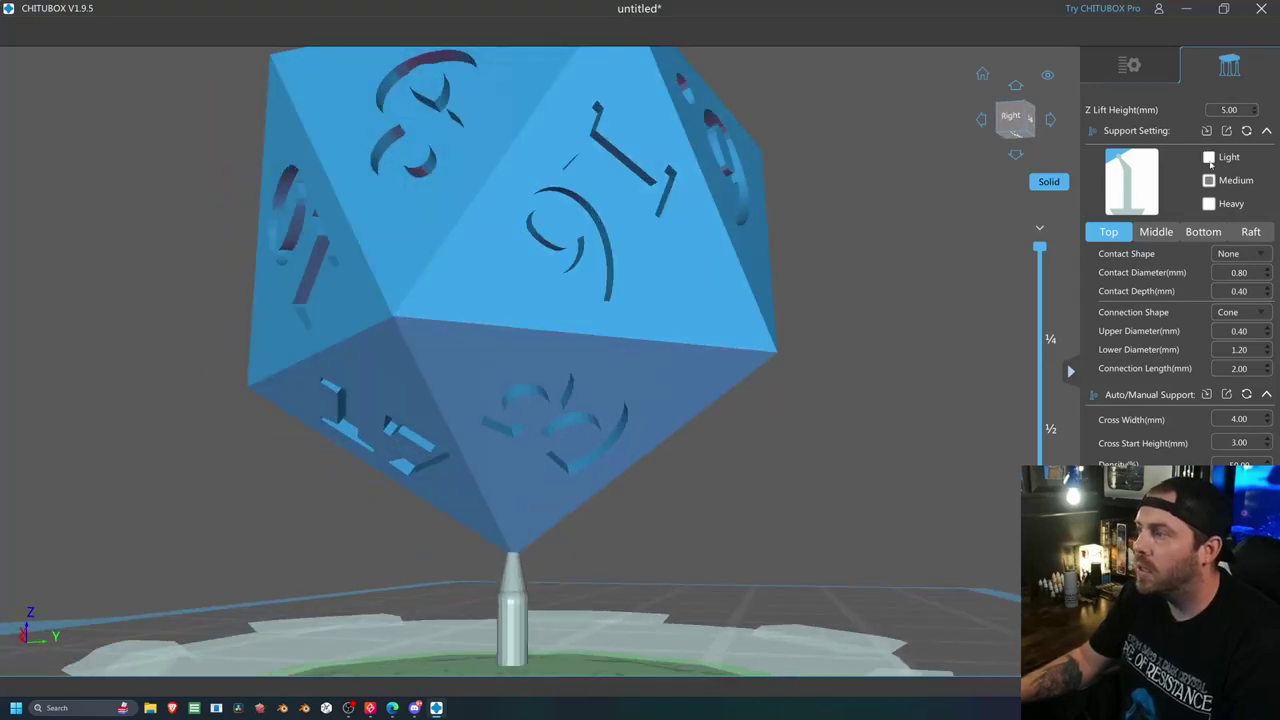
left_click_drag(937, 428, 344, 440)
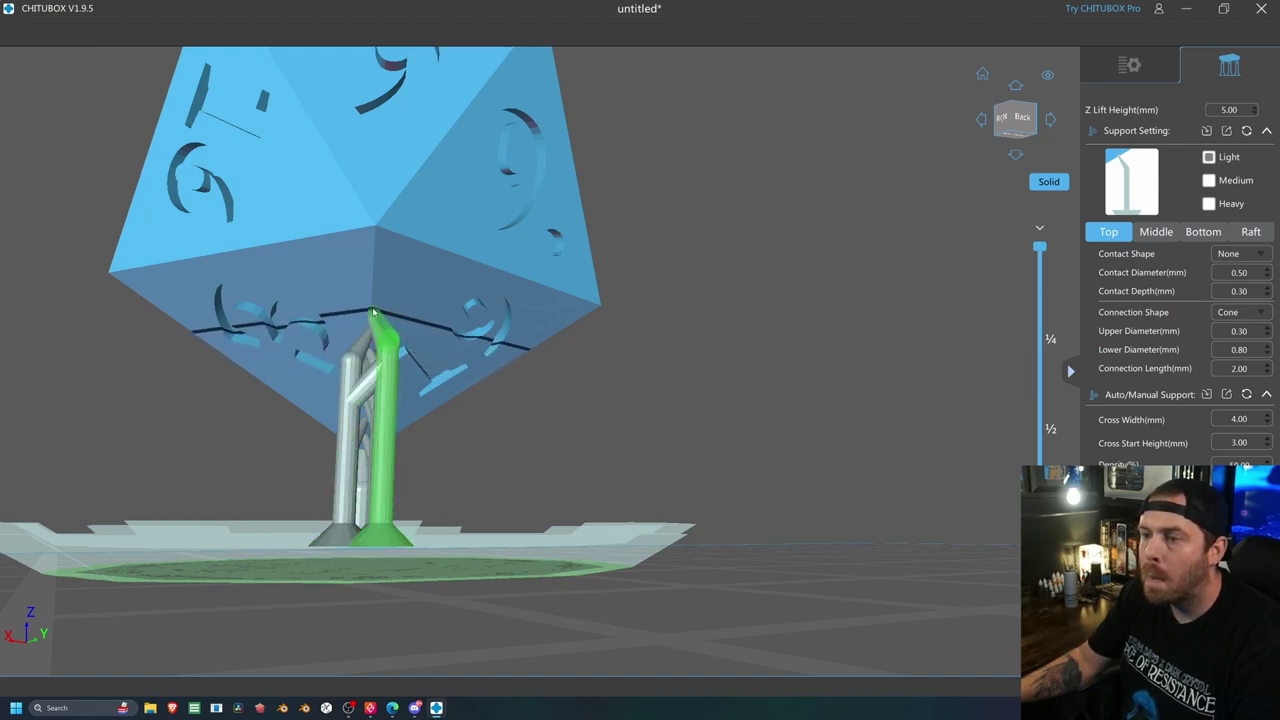
left_click(372, 292)
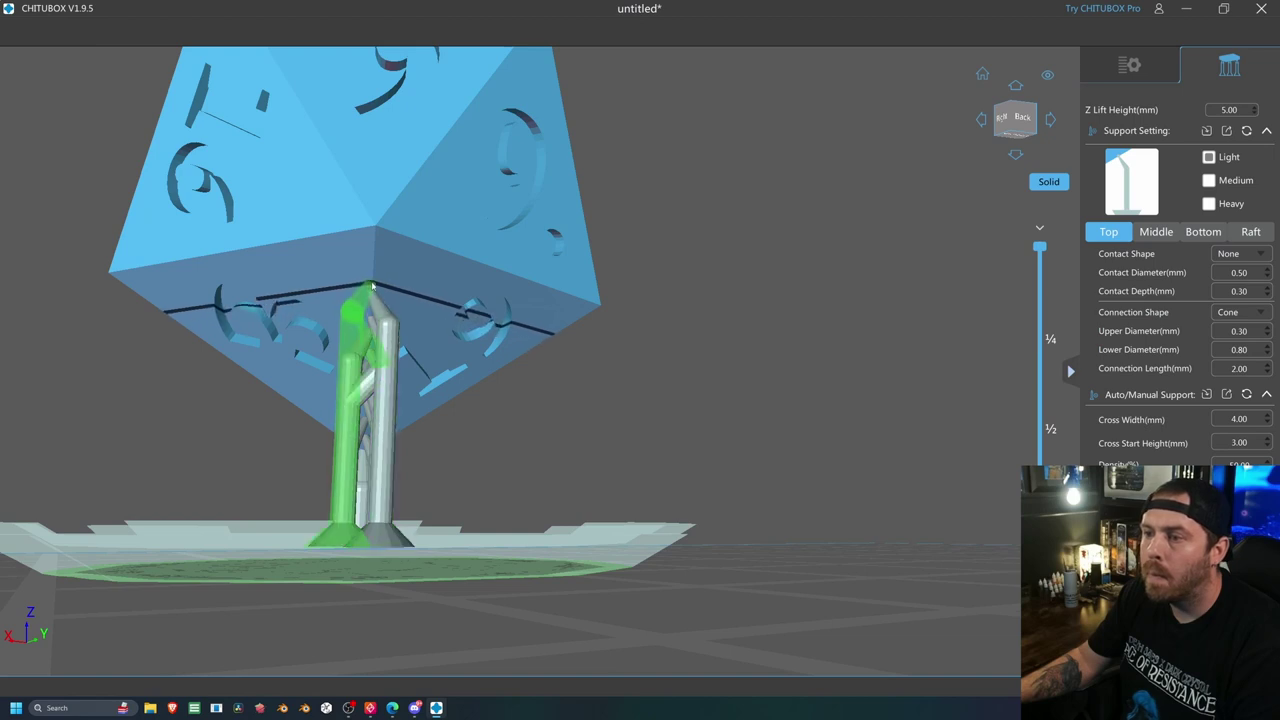
left_click(372, 268)
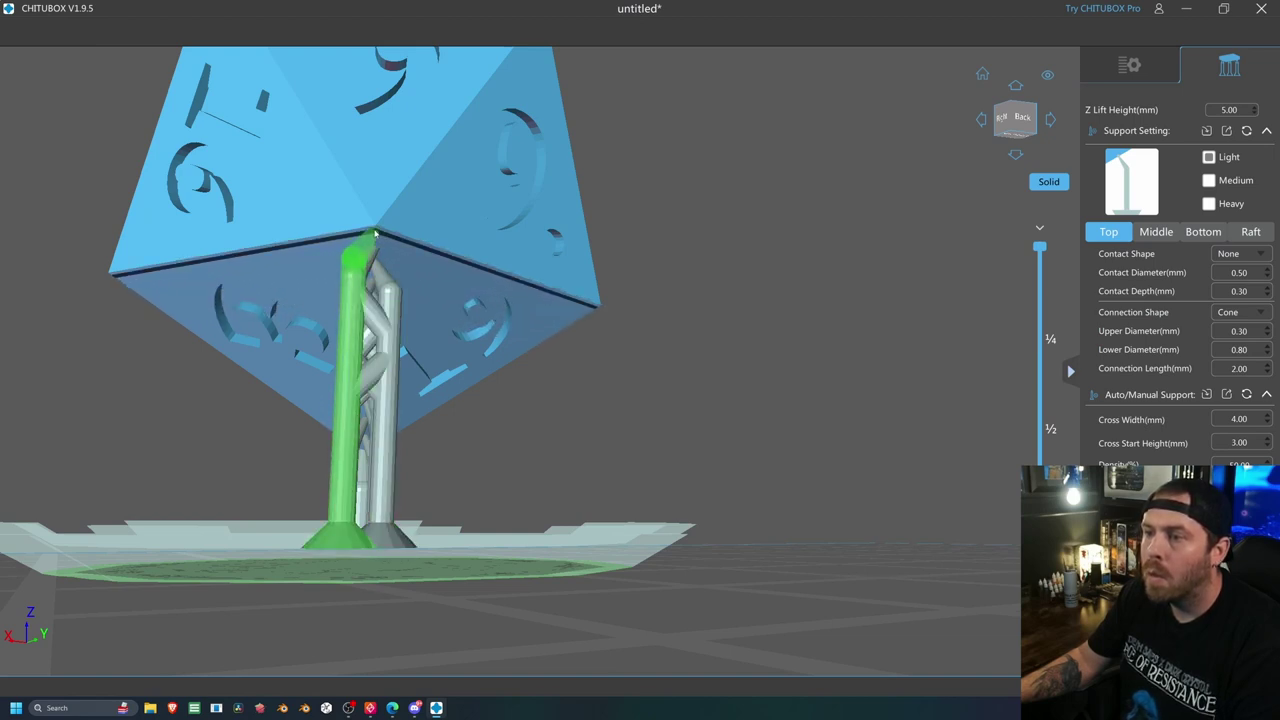
Add Light supports along the remaining lower edges of the die, starting beside the bottom tip
mouse_move(457, 346)
right_mouse_down()
mouse_move(491, 330)
mouse_move(466, 352)
right_mouse_up()
scroll(481, 349, "up", 1)
scroll(466, 352, "down", 1)
scroll(457, 443, "up", 6)
scroll(457, 440, "down", 7)
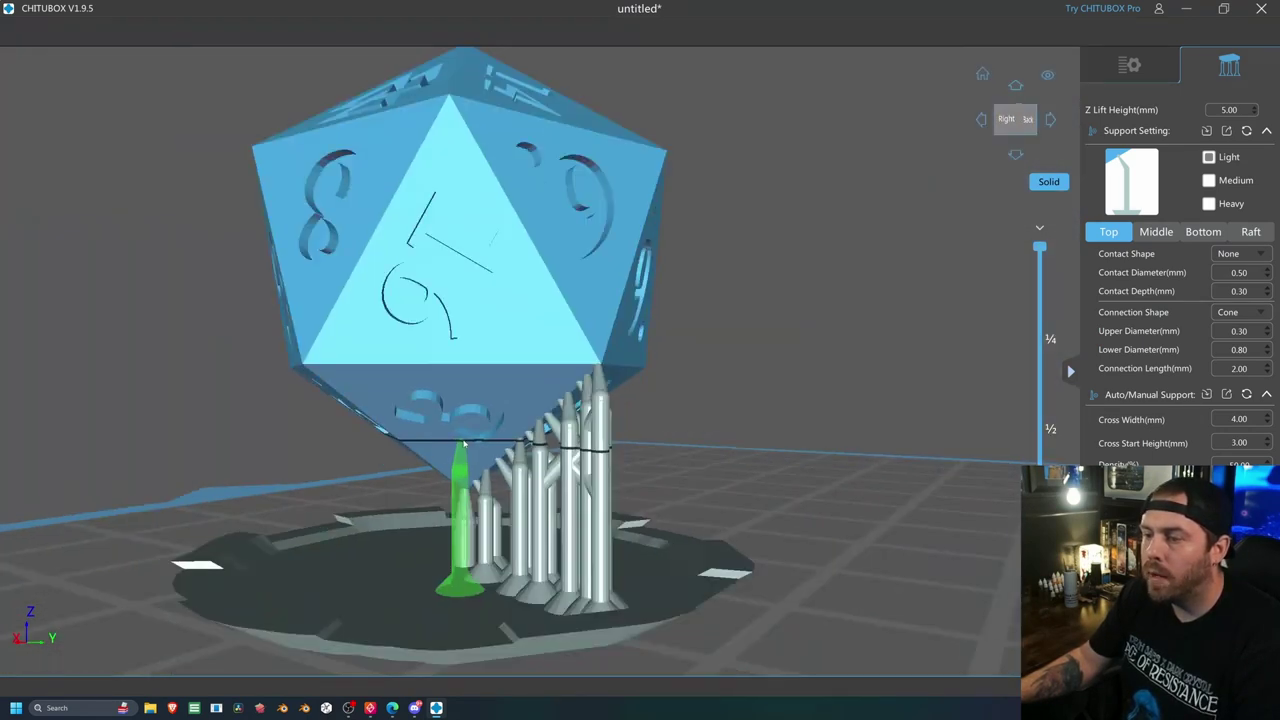
right_click_drag(457, 436, 483, 429)
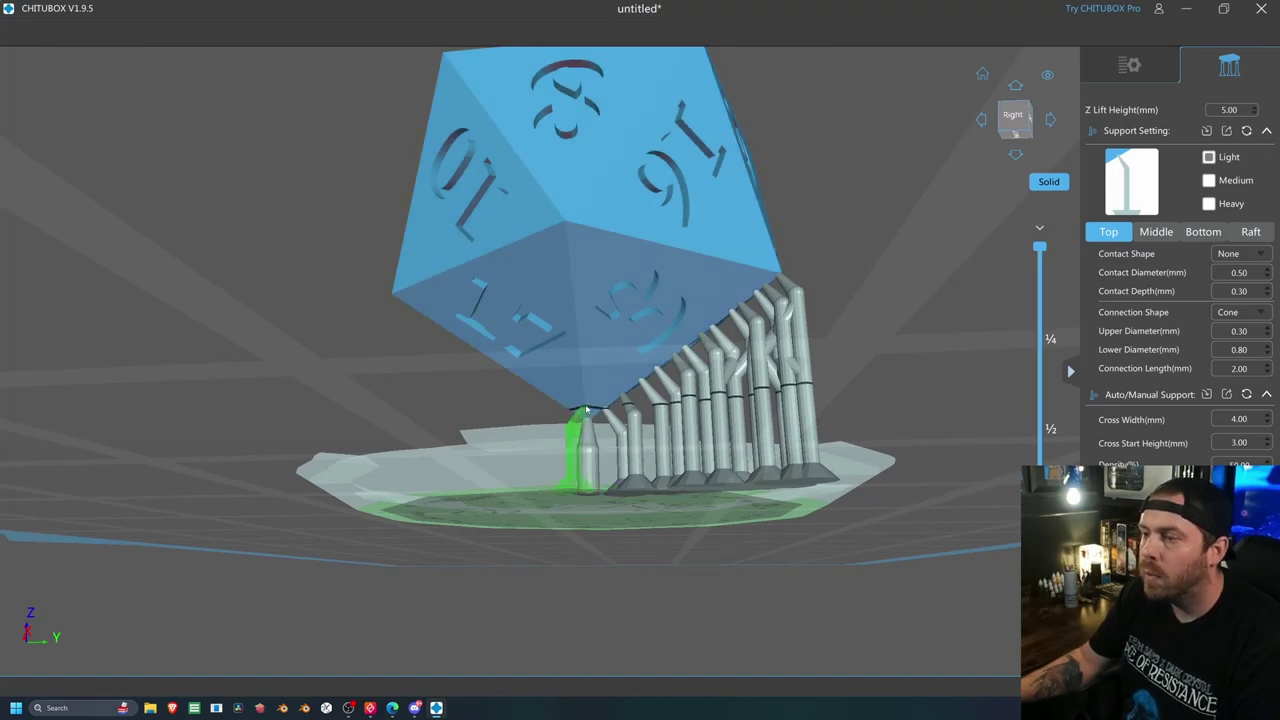
left_click(588, 408)
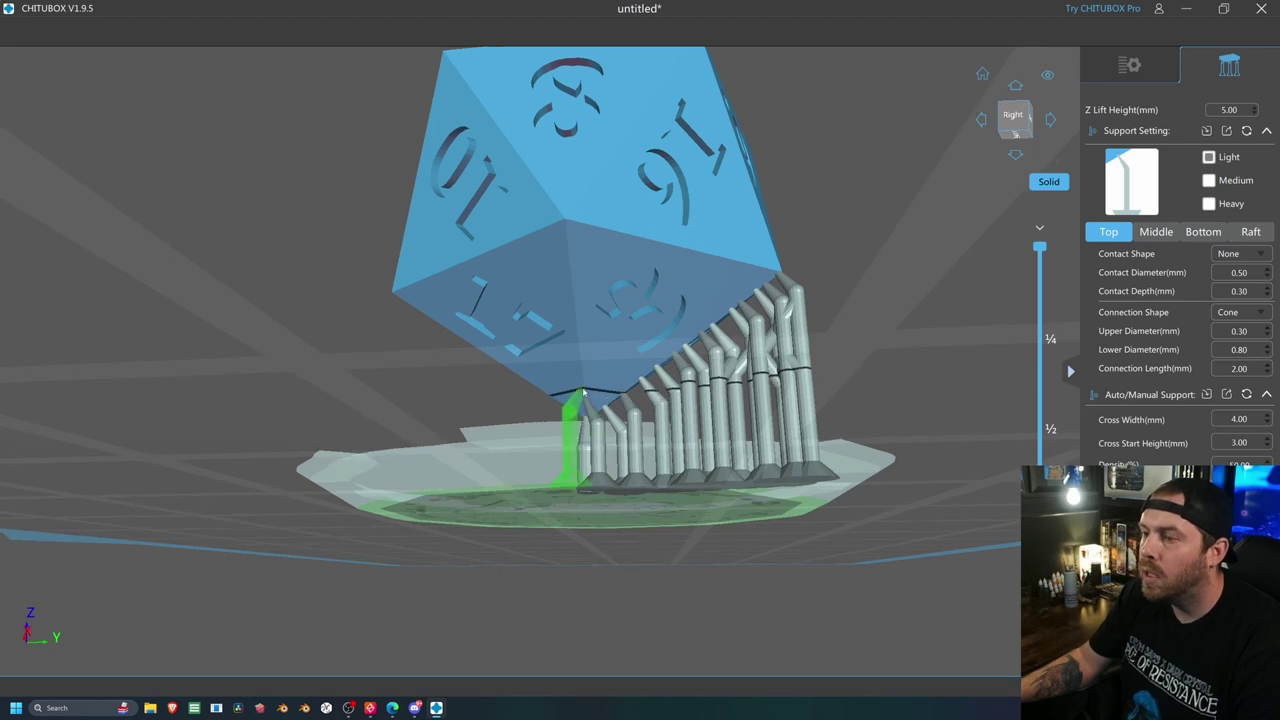
Inspect the finished rows of supports and their contact with the die's lower edges from several angles
scroll(584, 393, "down", 5)
right_click_drag(677, 369, 751, 349)
scroll(780, 345, "up", 3)
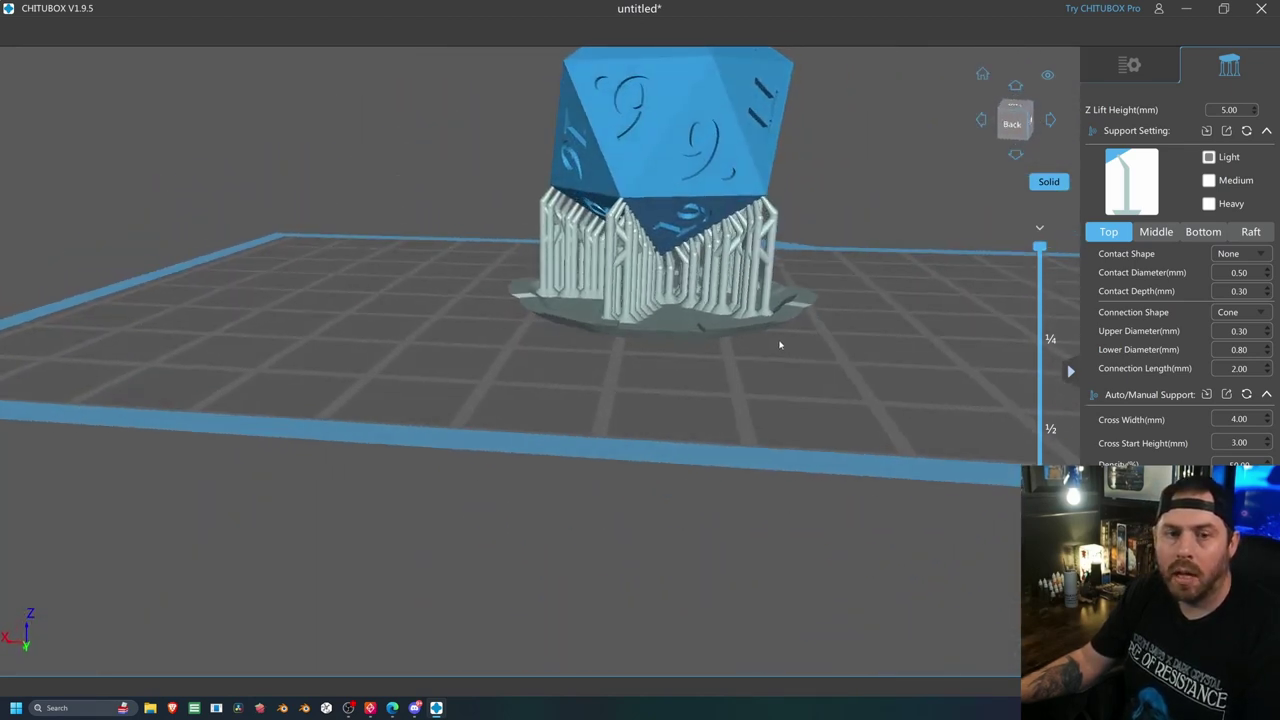
middle_click_drag(788, 234, 754, 340)
scroll(751, 366, "up", 3)
right_click_drag(749, 374, 834, 387)
scroll(644, 399, "up", 8)
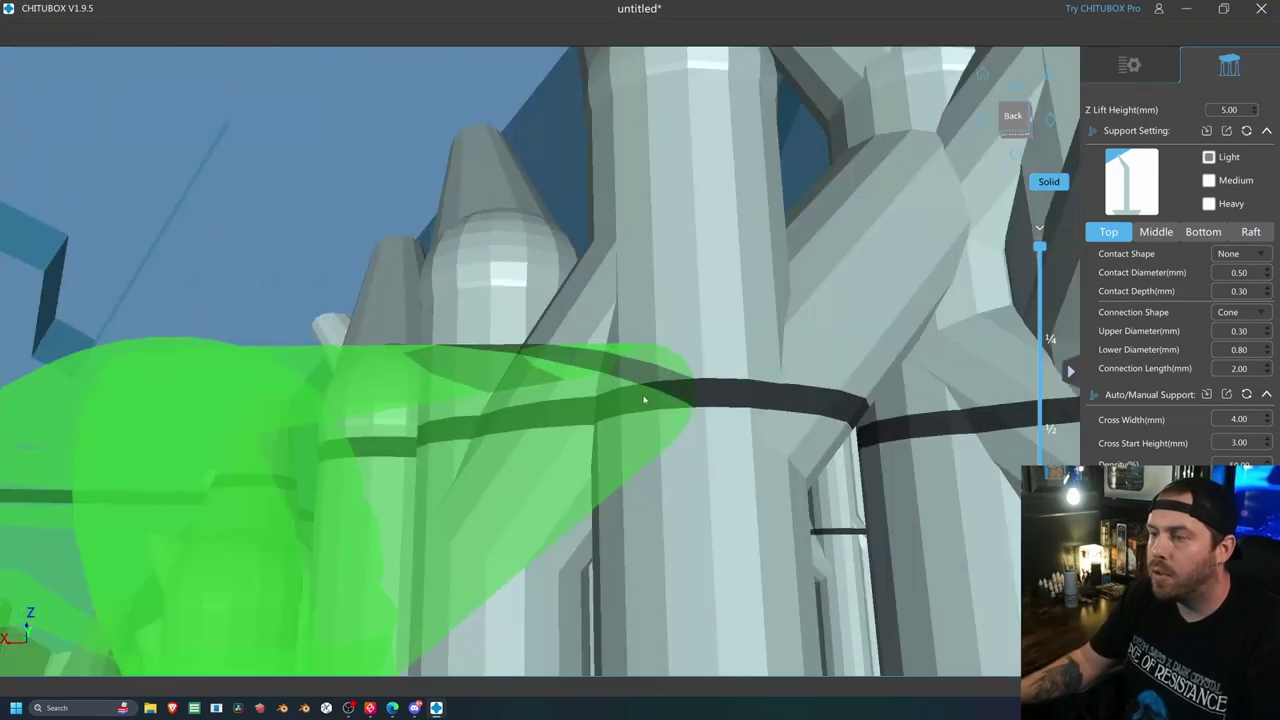
scroll(644, 400, "down", 5)
scroll(843, 393, "up", 2)
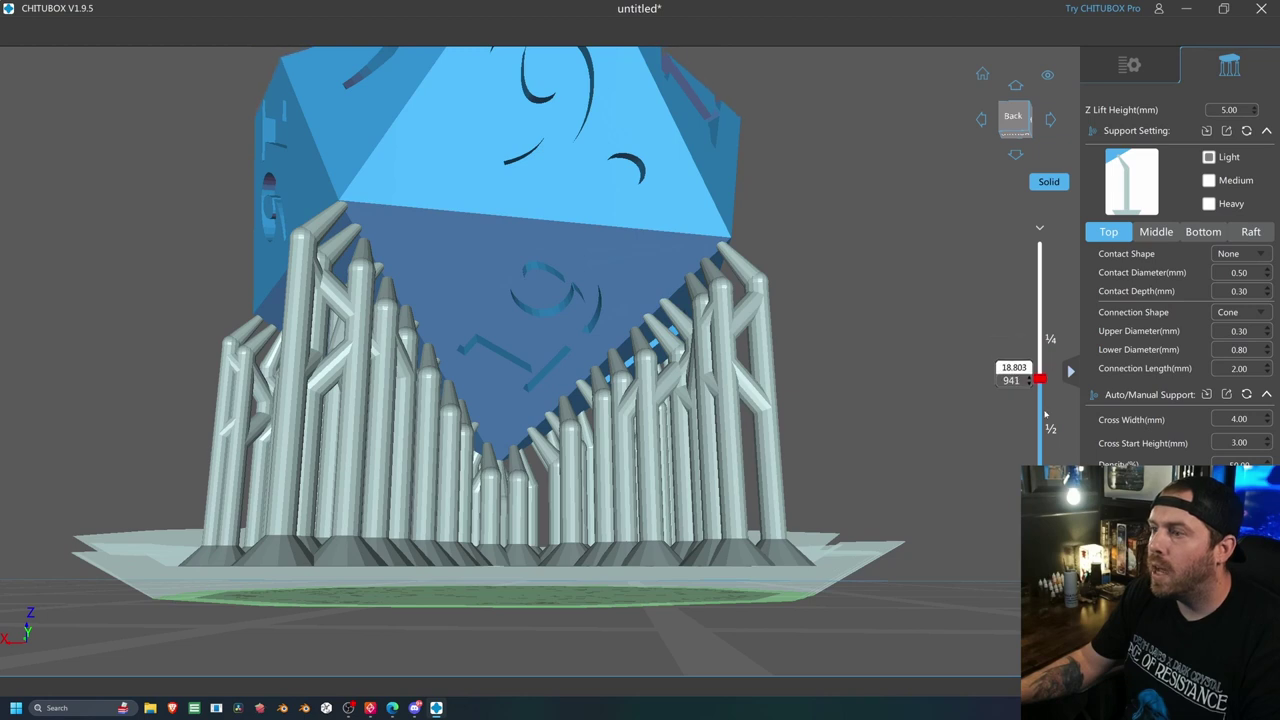
Lower the layer preview to layer 518 and inspect the die's cross-section and support contact points
left_click_drag(1044, 412, 1040, 462)
right_click_drag(921, 343, 859, 436)
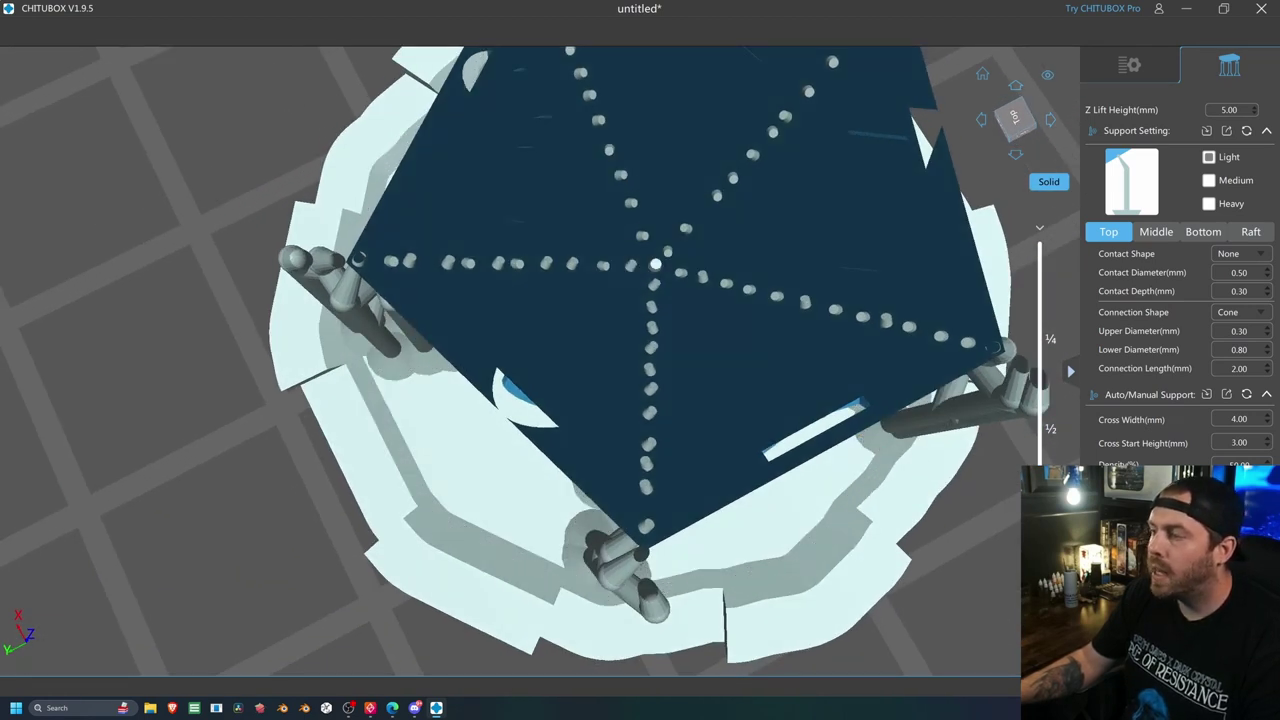
left_click_drag(1040, 468, 1040, 470)
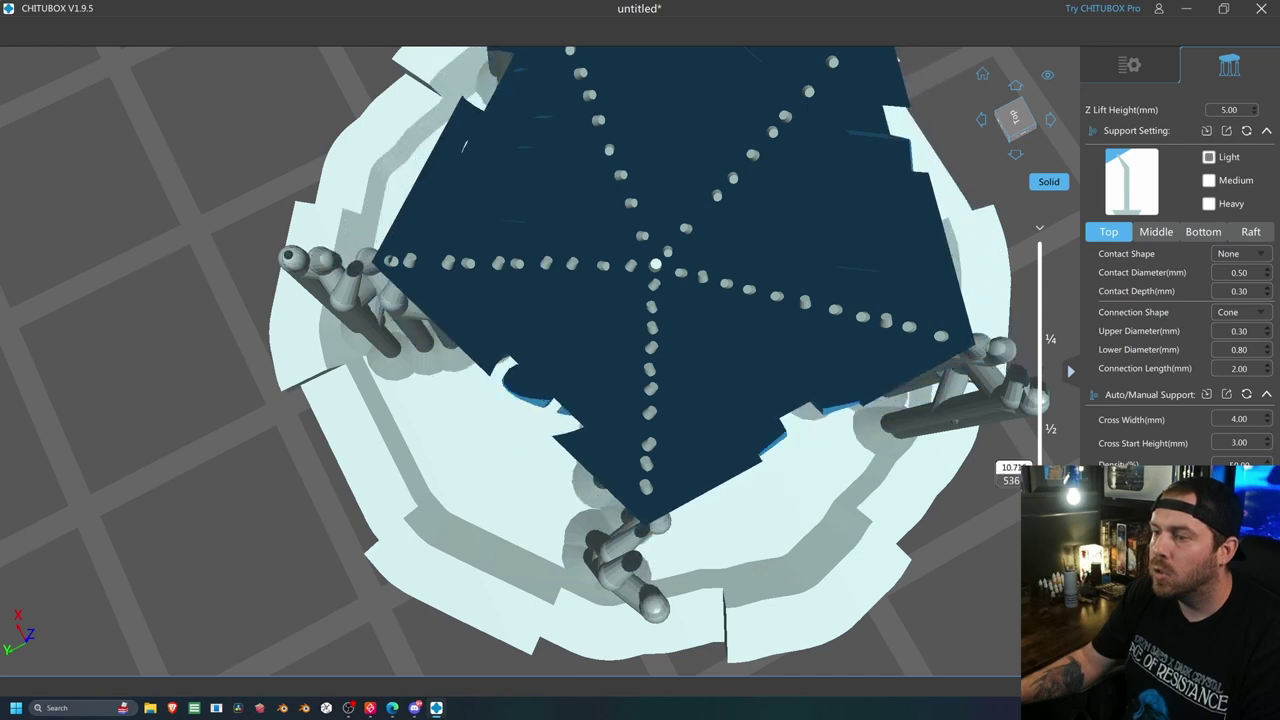
key("Down")
key("Down")
key("Down")
key("Down")
key("Down")
key("Down")
key("Down")
key("Down")
key("Down")
key("Down")
key("Down")
key("Down")
key("Down")
key("Down")
key("Down")
key("Down")
key("Down")
key("Down")
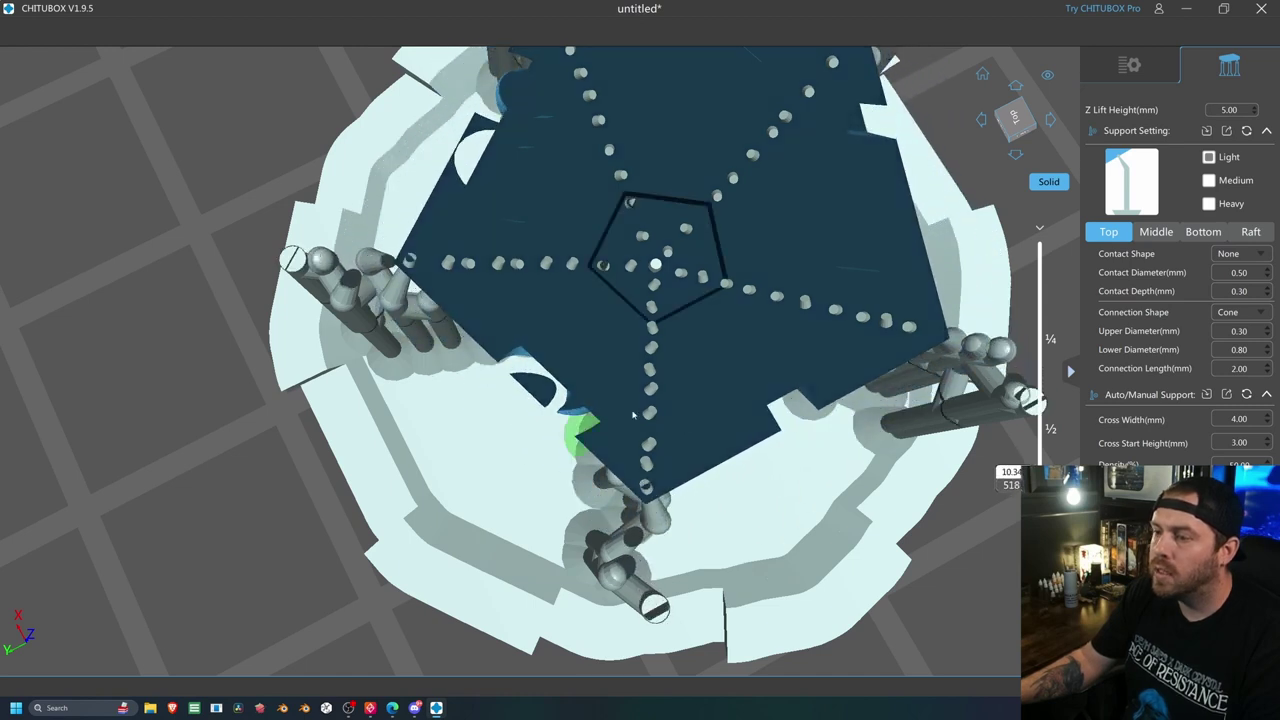
right_click_drag(540, 416, 598, 362)
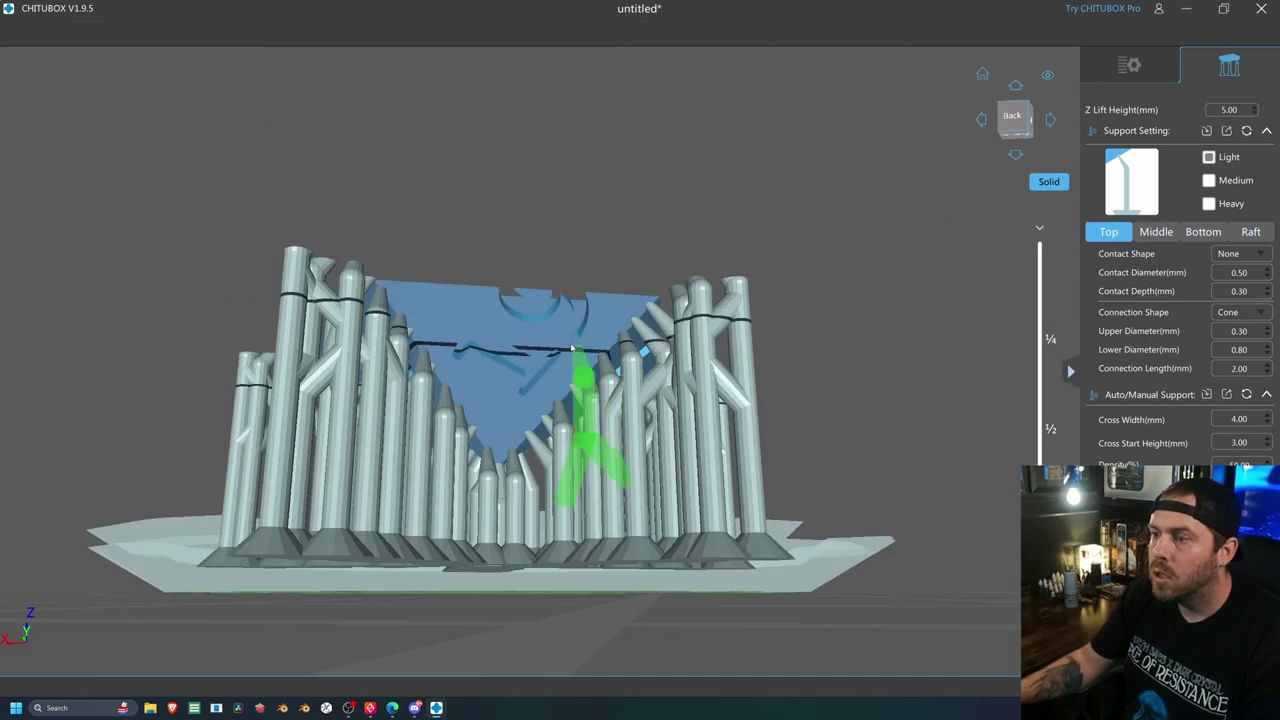
Add a Light support beneath the engraved number on the underside face at the back of the die
scroll(590, 365, "up", 5)
left_click(525, 285)
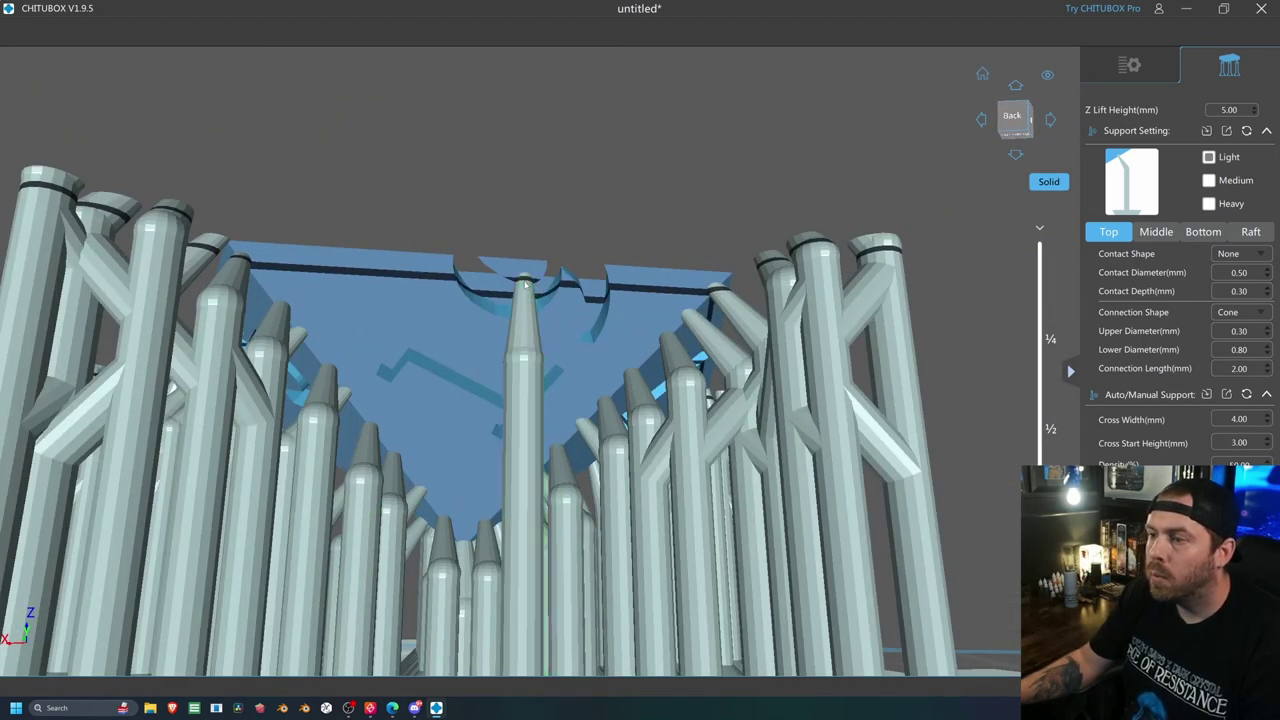
right_click_drag(635, 306, 621, 413)
right_click_drag(455, 435, 495, 413)
Lower the layer preview to layer 504 and examine the support contact points across the die's cross-section
scroll(469, 423, "down", 3)
mouse_move(1039, 478)
left_mouse_down()
mouse_move(1039, 466)
mouse_move(1039, 482)
left_mouse_up()
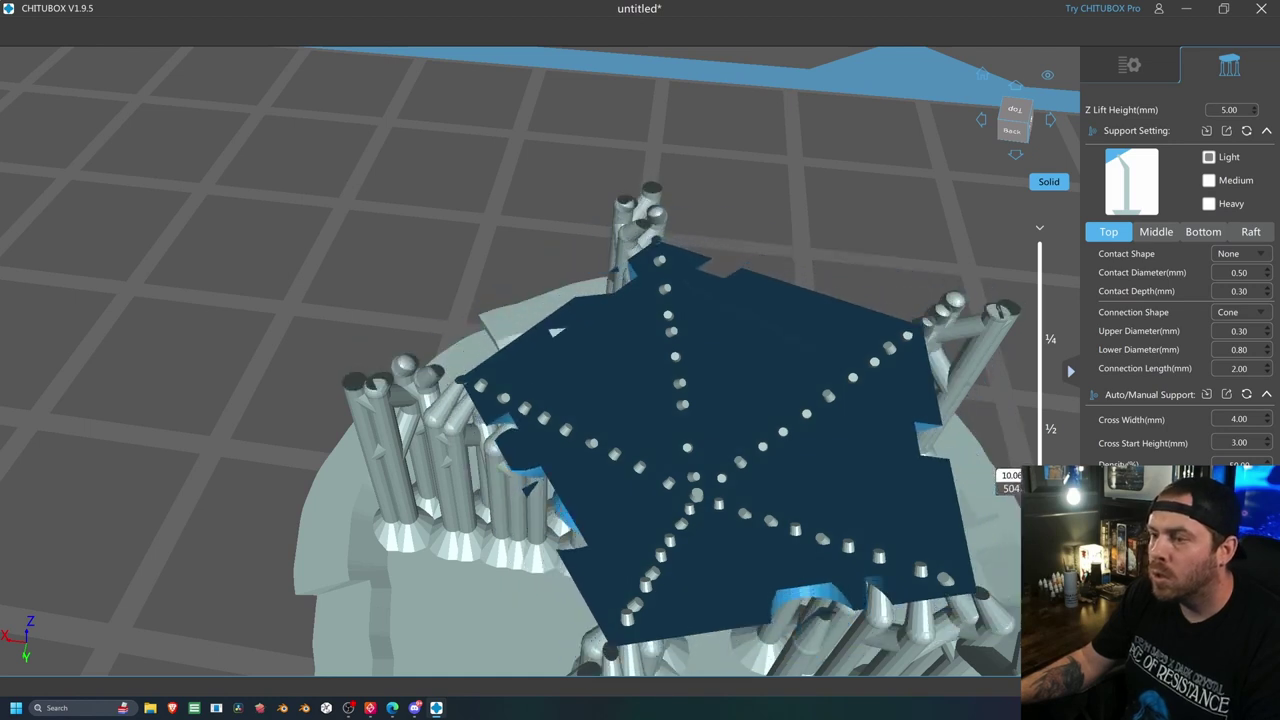
key("Up")
key("Up")
key("Up")
key("Up")
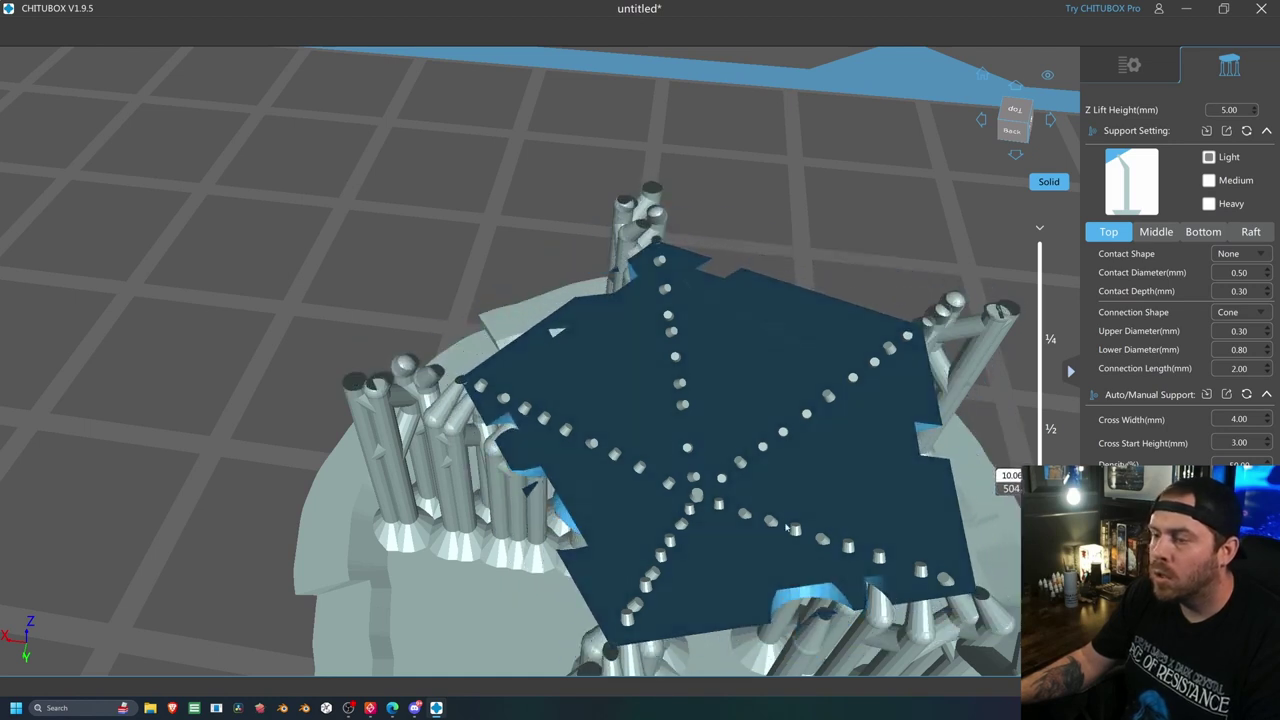
scroll(548, 505, "up", 5)
scroll(548, 503, "down", 3)
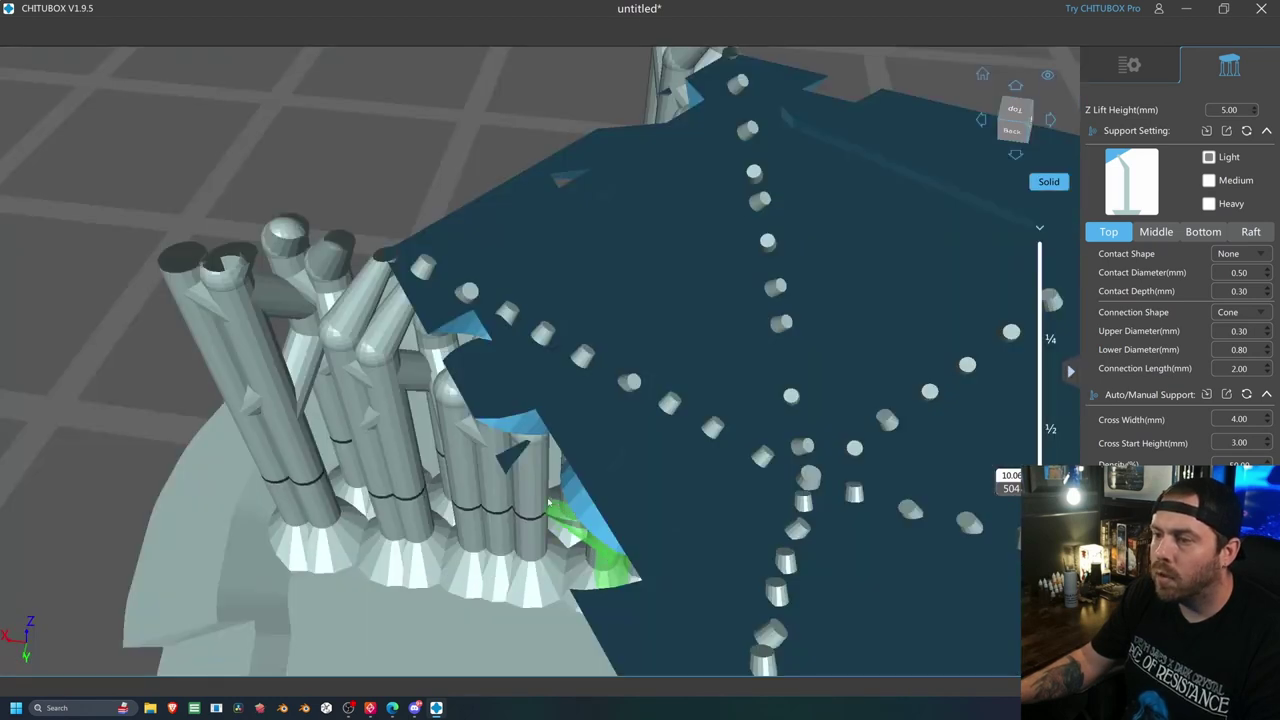
scroll(510, 462, "down", 2)
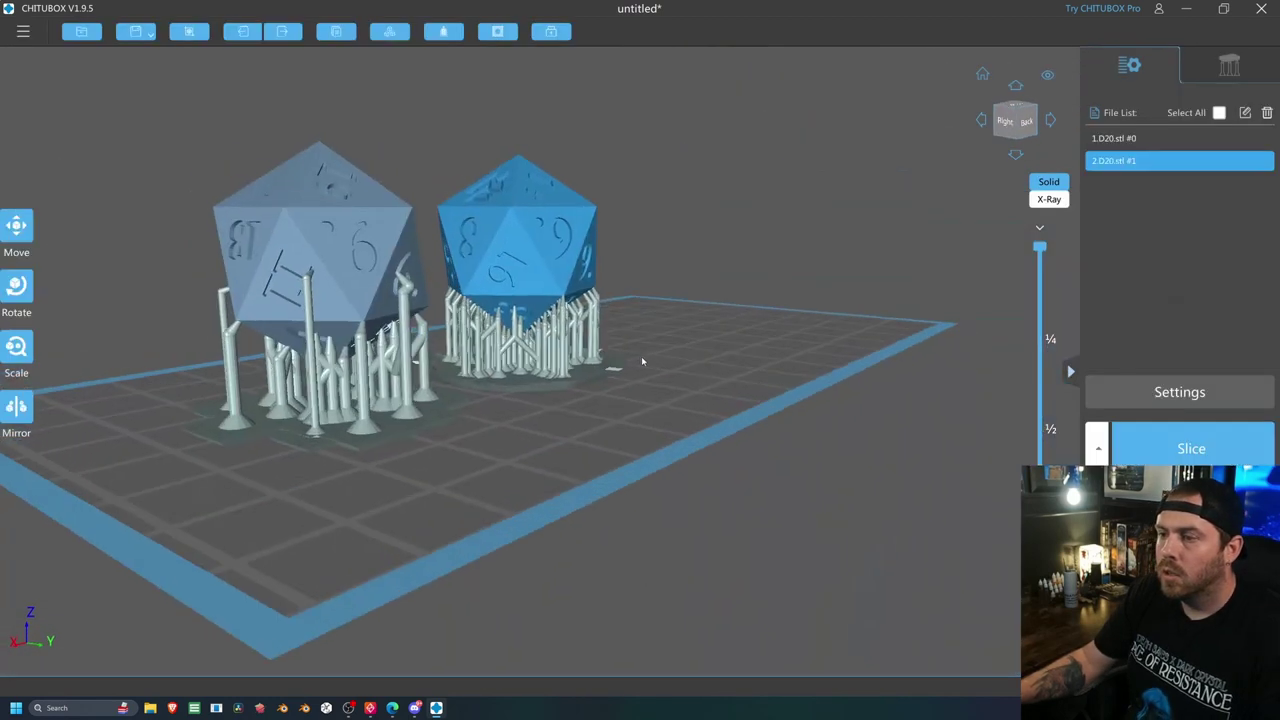
Load another copy of D20.stl from the Downloads folder onto the build plate beside the two supported dice
right_click_drag(738, 365, 774, 362)
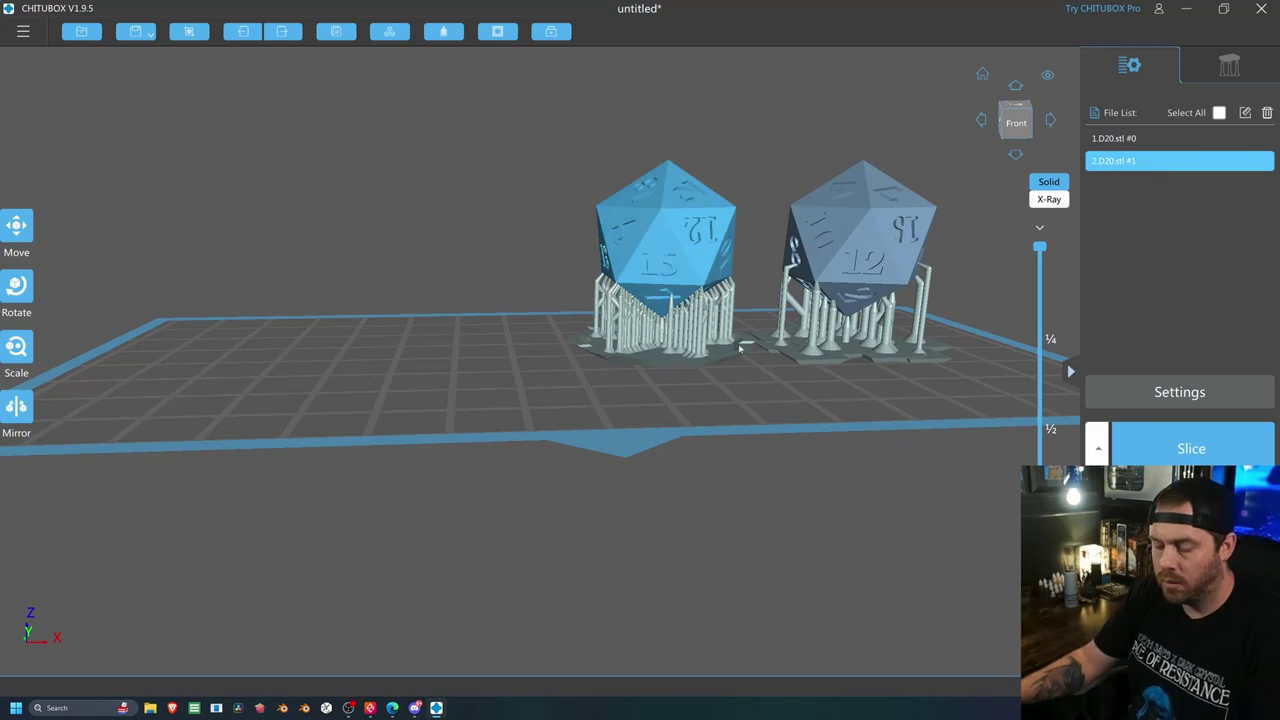
middle_click_drag(733, 343, 614, 474)
scroll(614, 474, "up", 1)
scroll(619, 484, "up", 2)
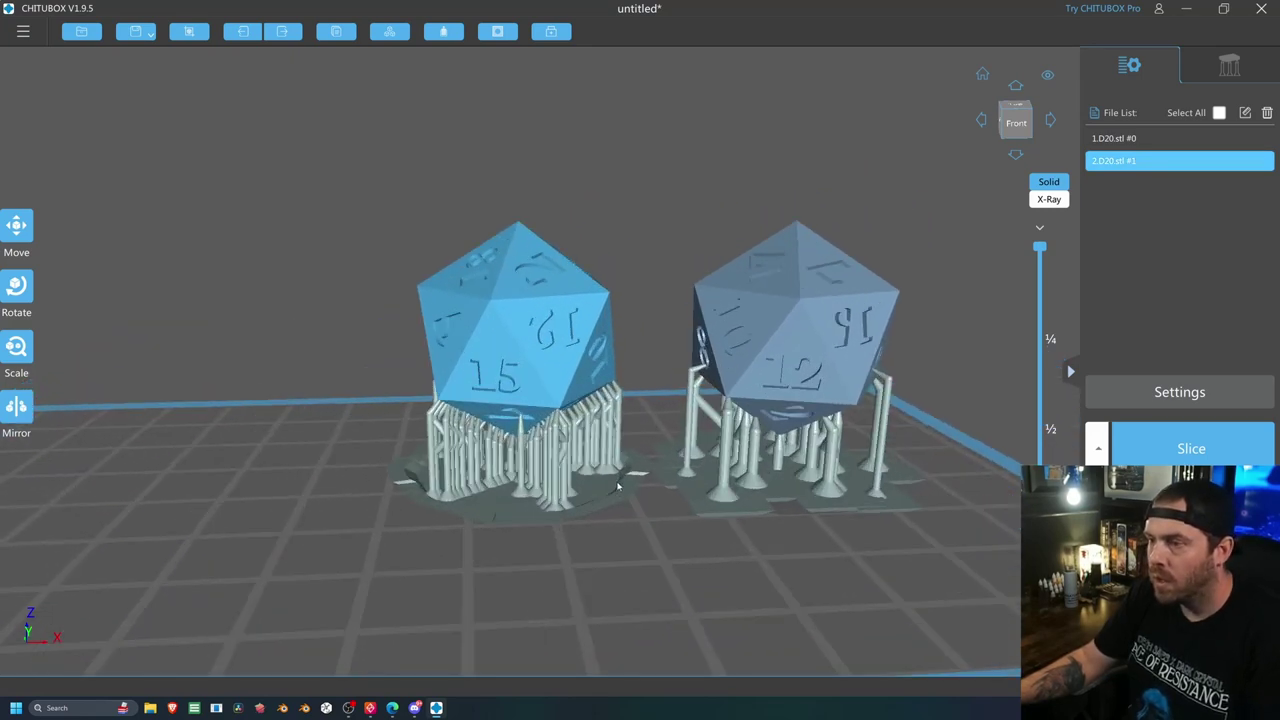
scroll(616, 485, "down", 2)
left_click(82, 32)
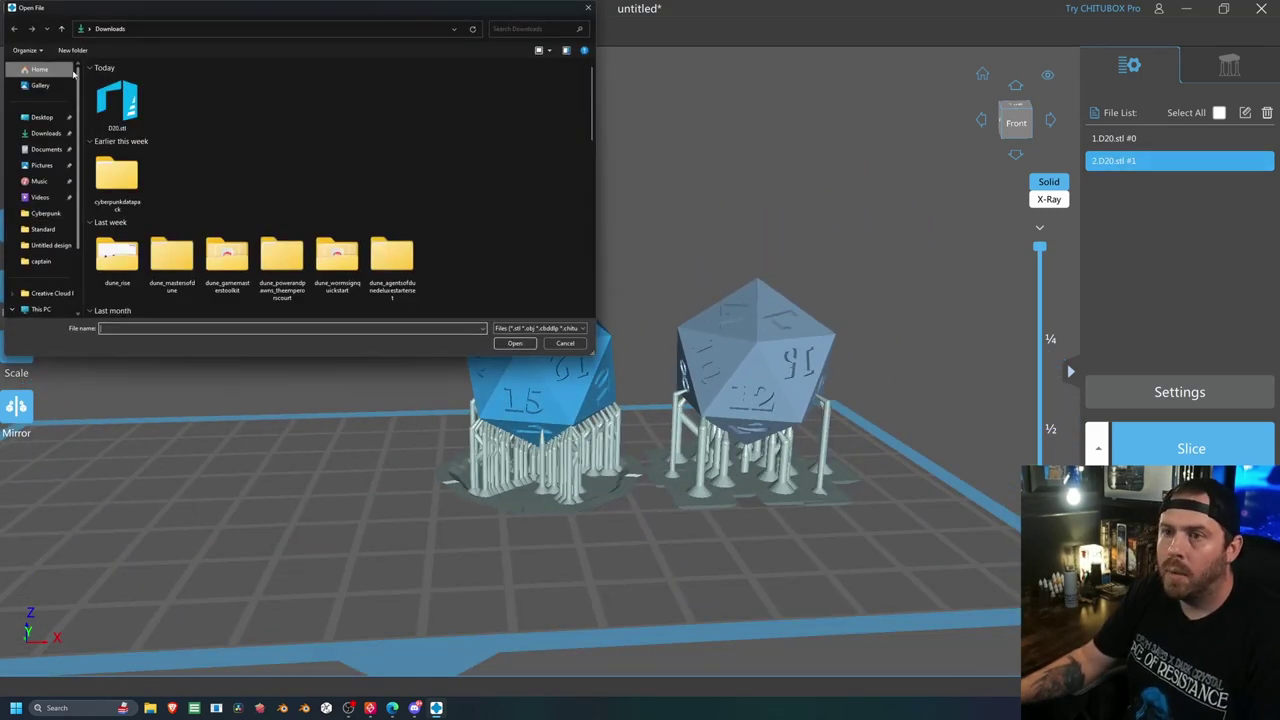
left_click(516, 343)
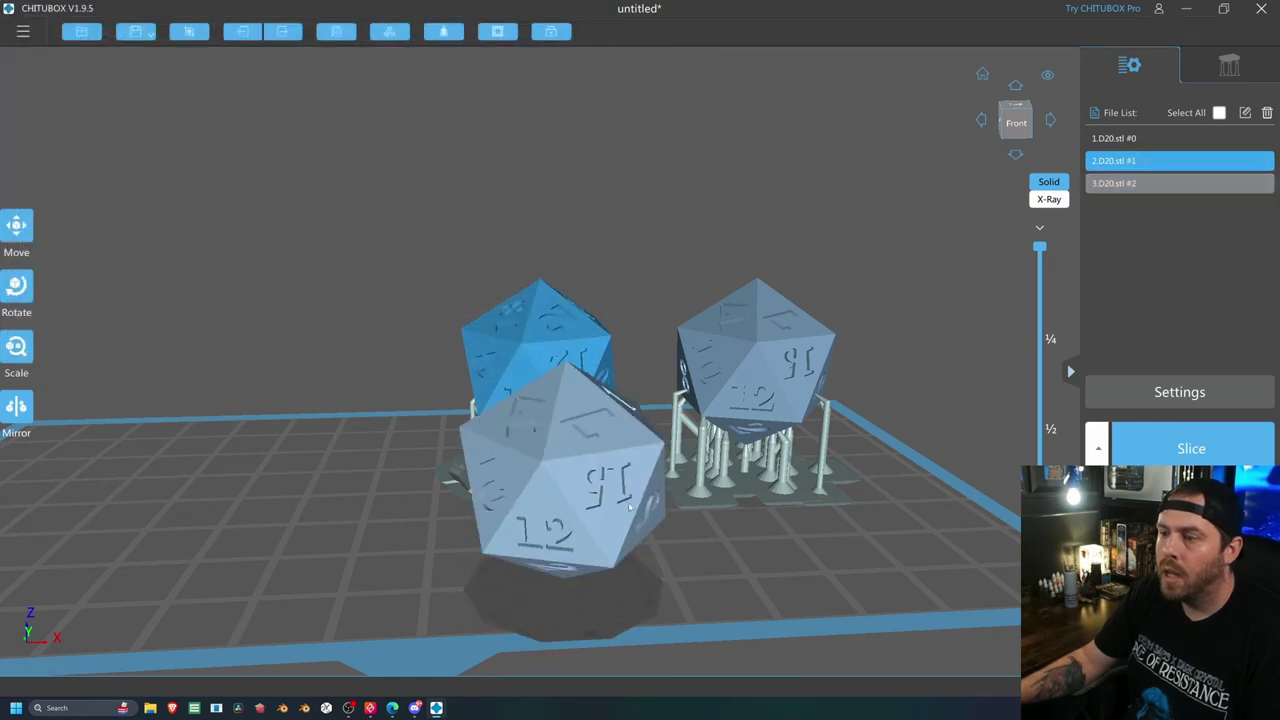
Rotate the new D20 copy about 33° around Y and about -21° around X
left_click(16, 288)
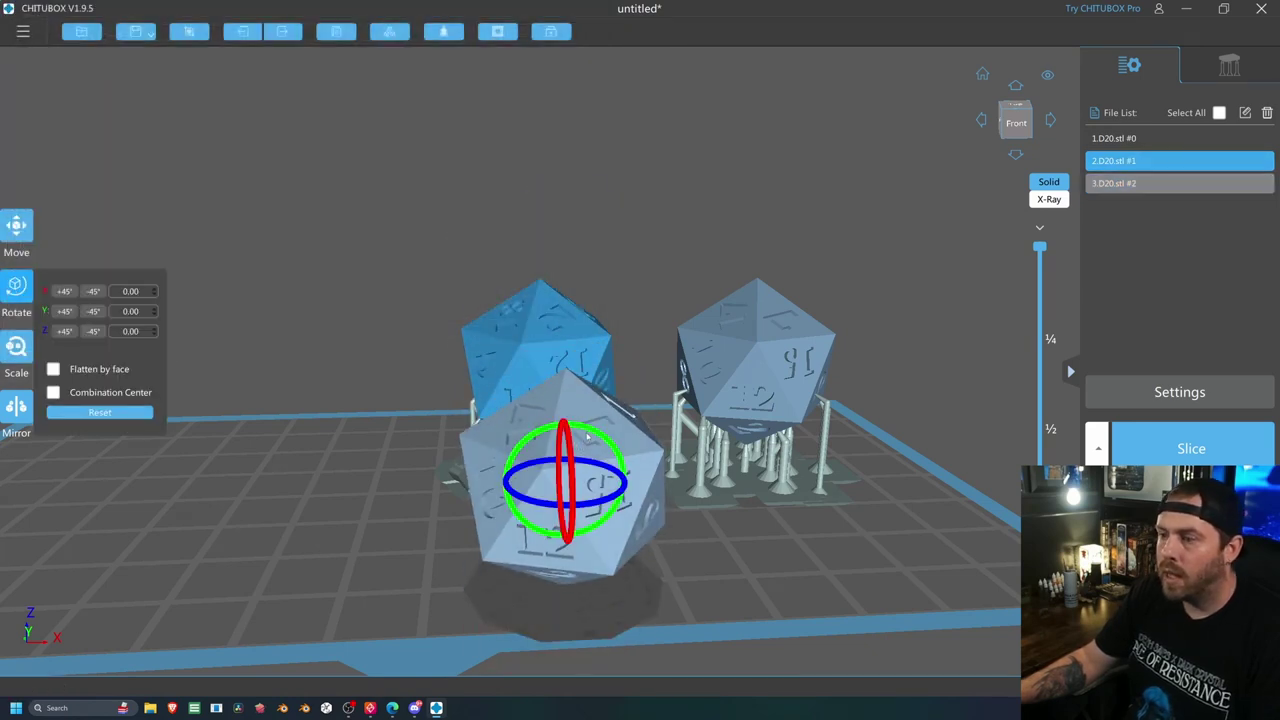
left_click_drag(588, 436, 601, 439)
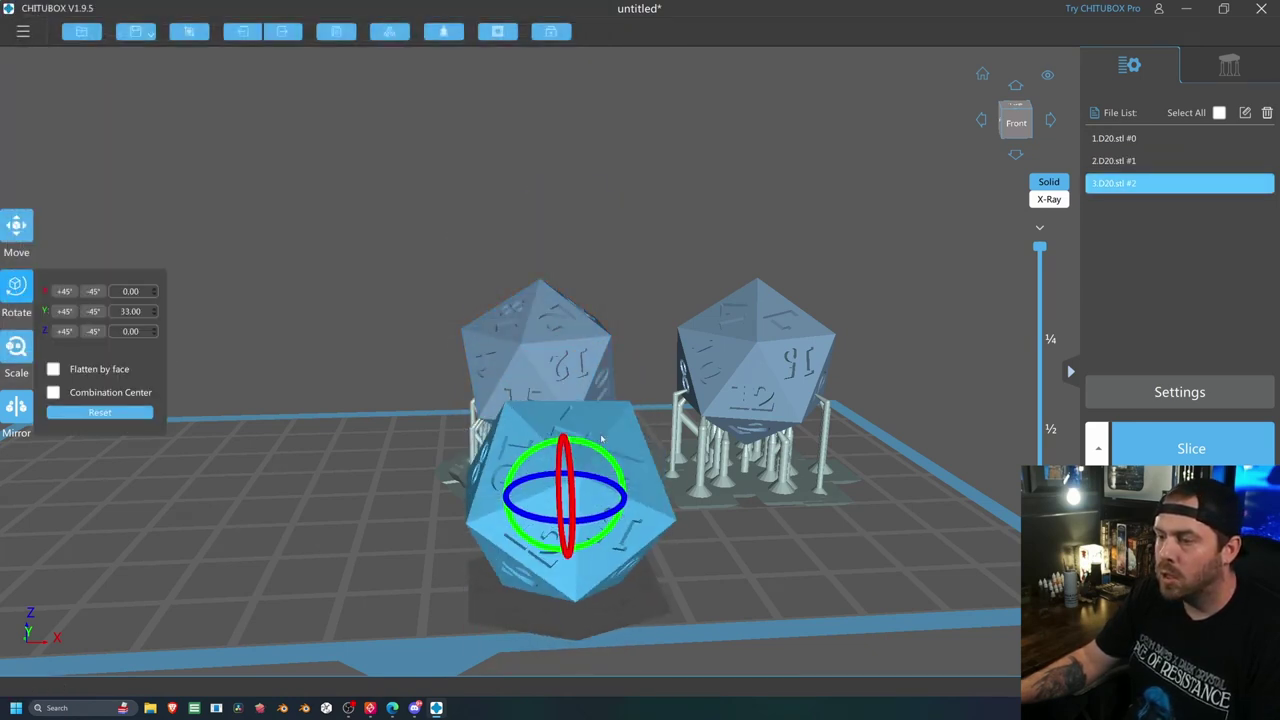
left_click_drag(691, 531, 631, 515)
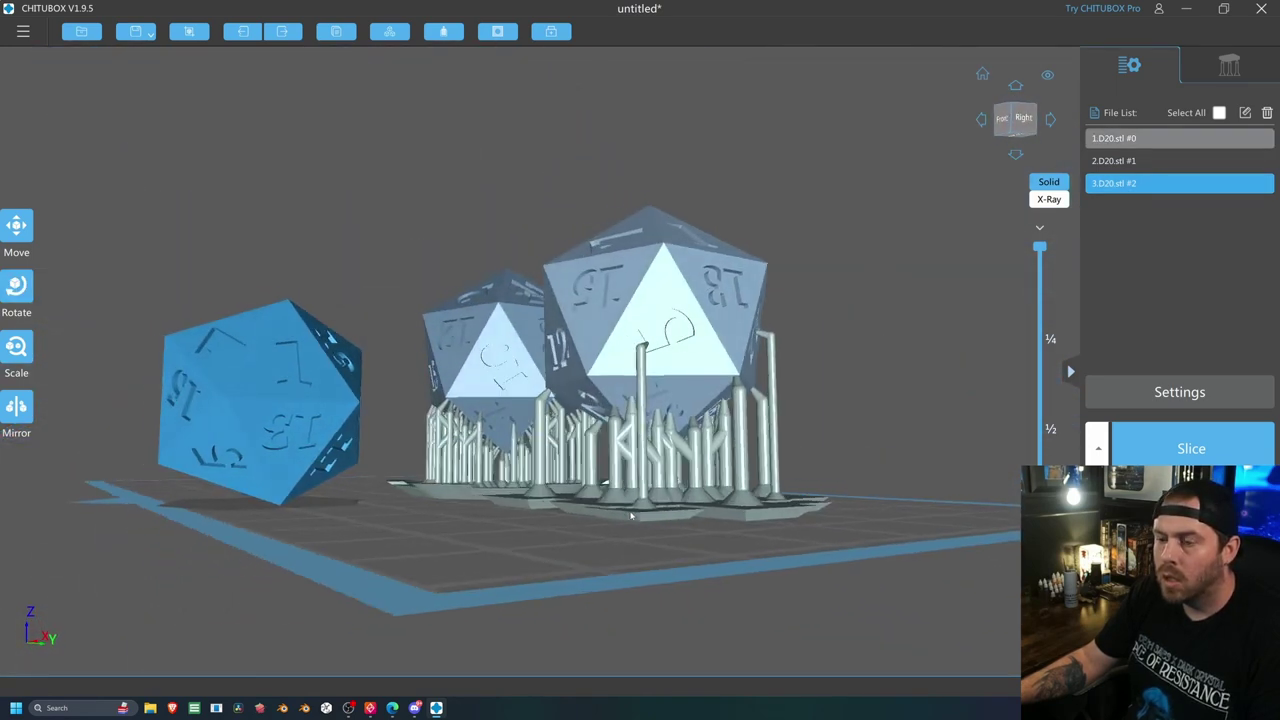
right_click_drag(631, 515, 566, 512)
left_click(16, 288)
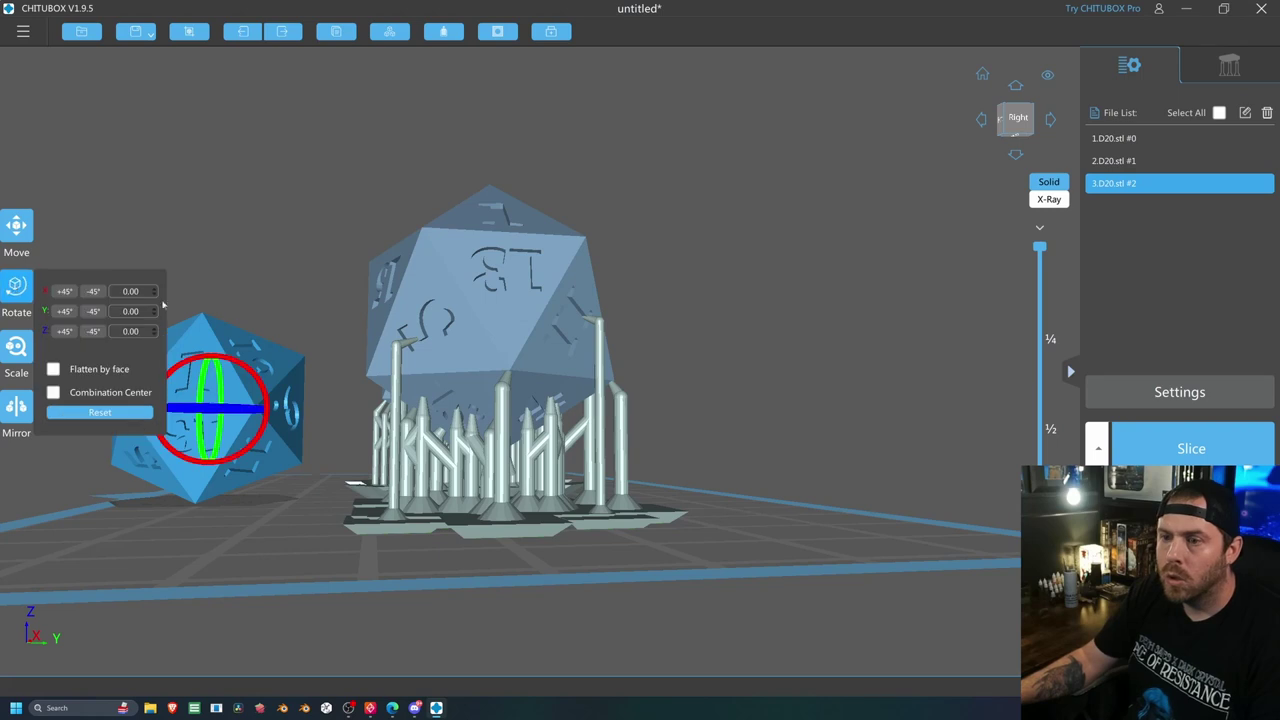
left_click_drag(258, 385, 232, 364)
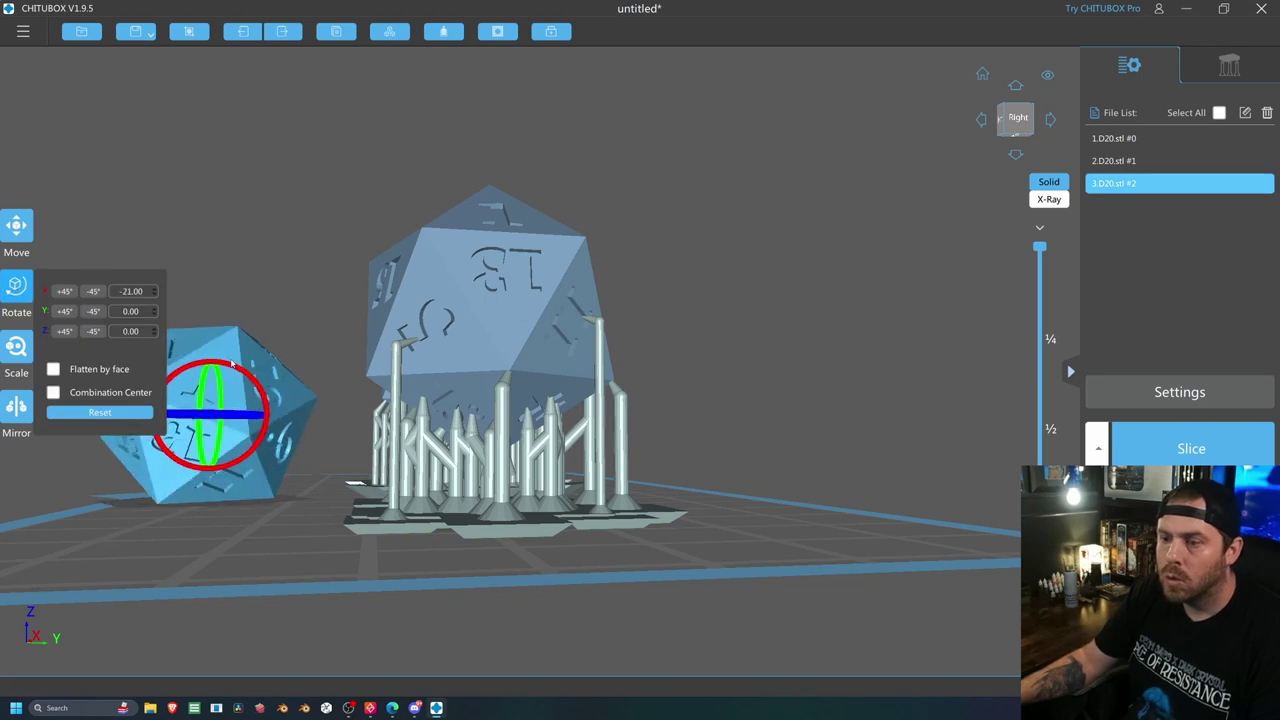
right_click_drag(254, 508, 332, 540)
Generate Medium supports for the tilted D20 copy and check them alongside the other dice from several angles
left_click(1217, 78)
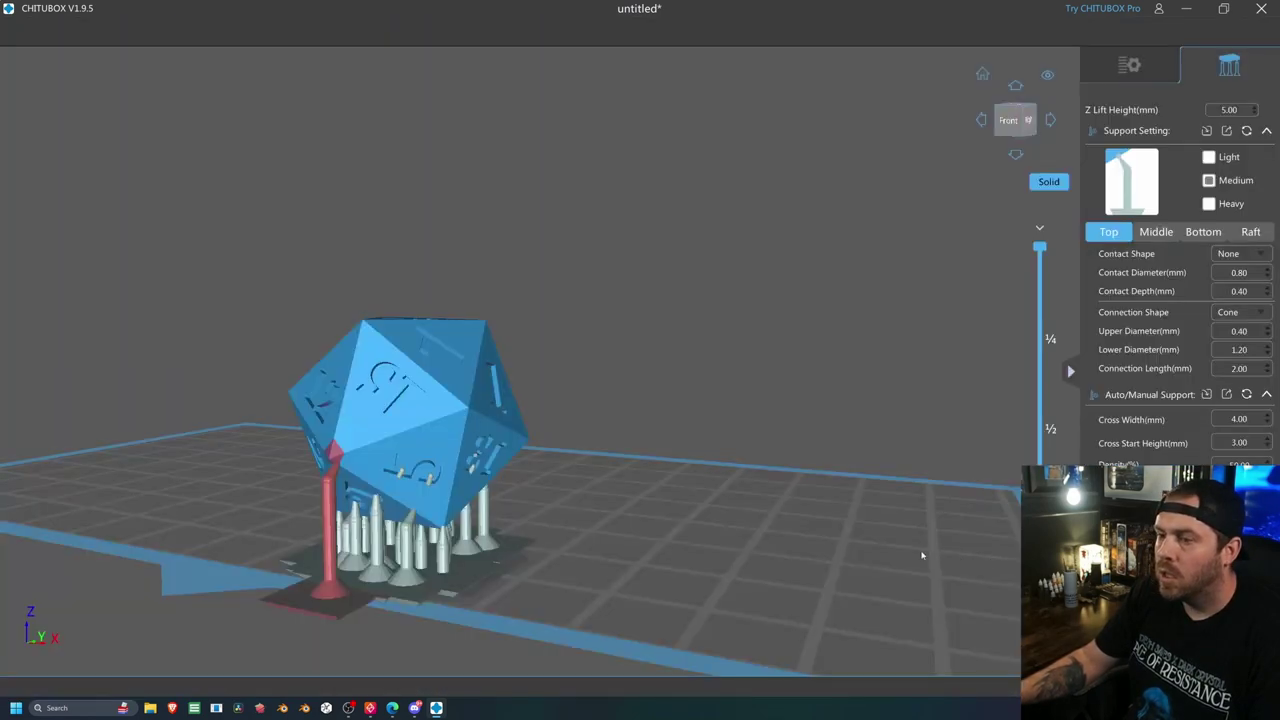
right_click_drag(923, 554, 755, 552)
left_click_drag(755, 552, 1085, 264)
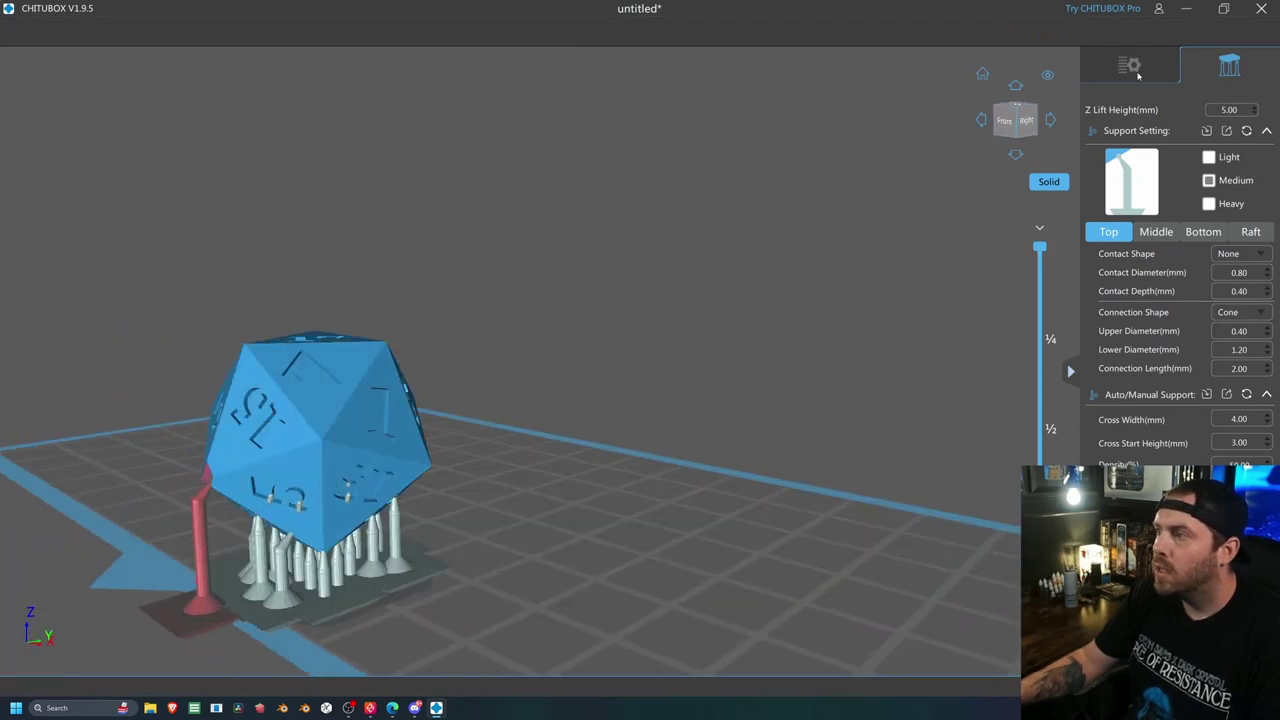
left_click(1138, 76)
scroll(670, 450, "up", 4)
scroll(640, 450, "down", 4)
right_click_drag(491, 549, 520, 515)
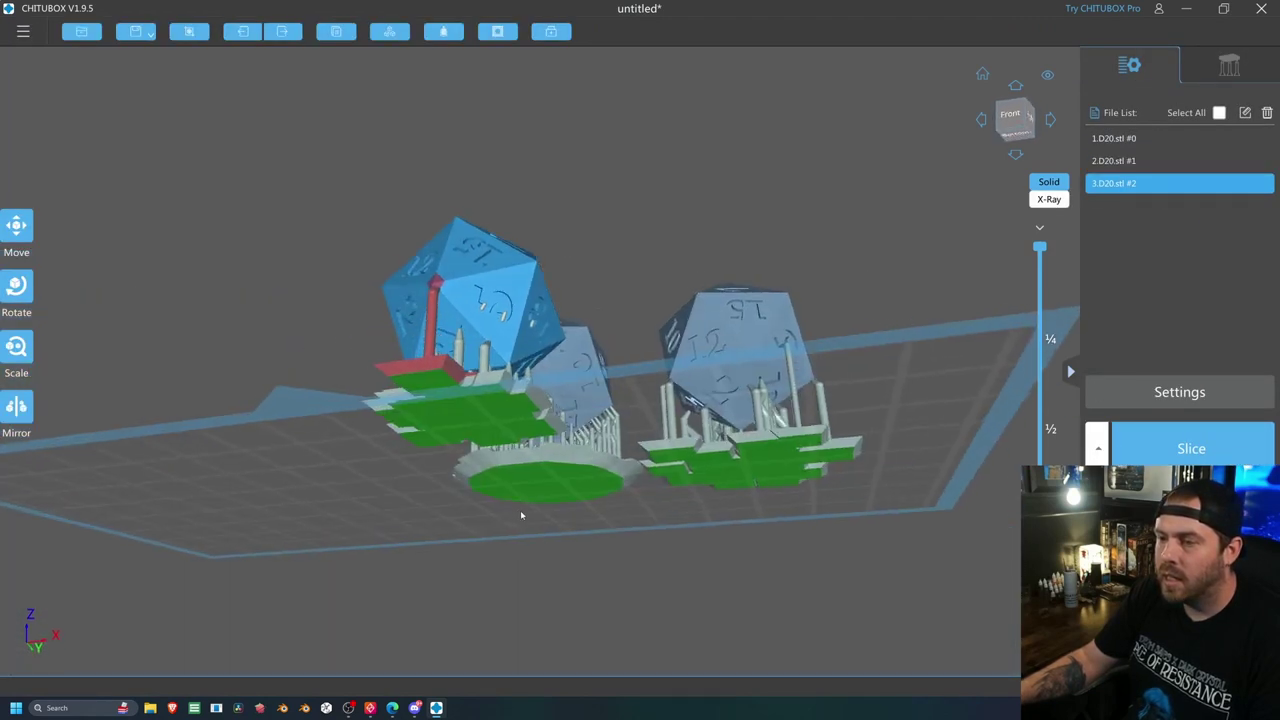
left_click_drag(520, 515, 614, 583)
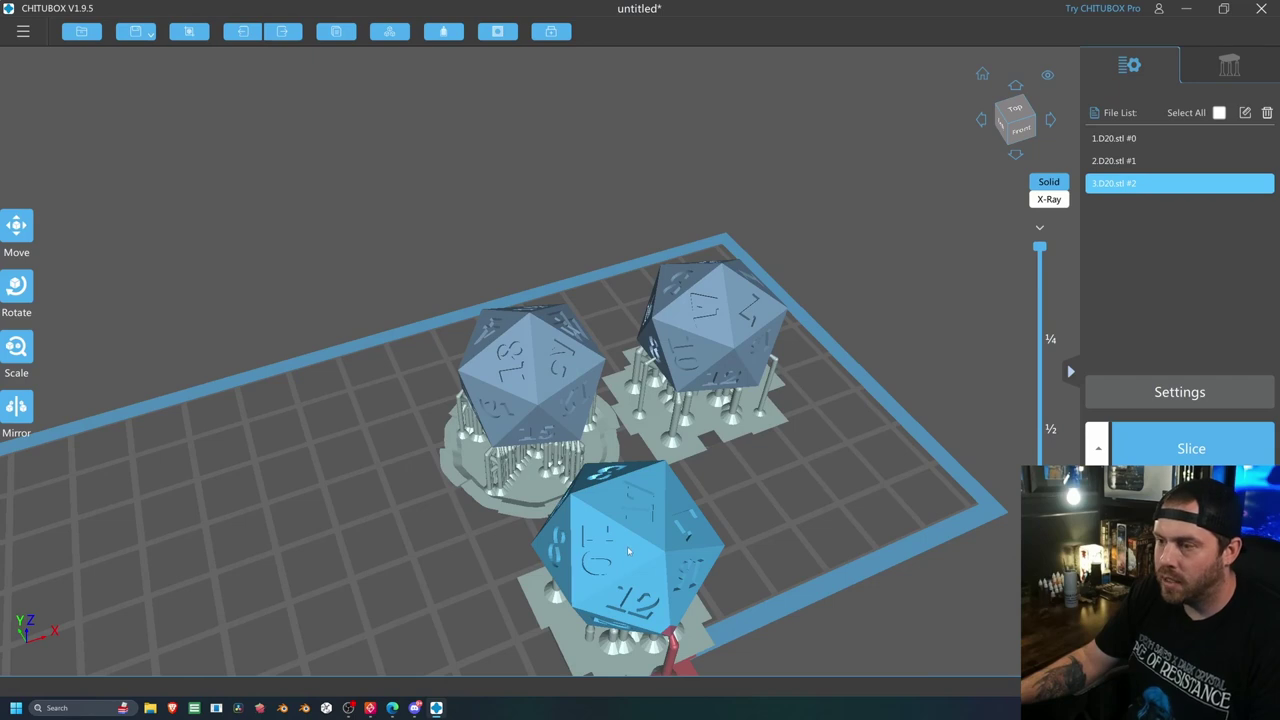
Move the newly supported D20 fully inside the build plate, arranging it near the front corner beside the other dice
key("r")
left_click(686, 392)
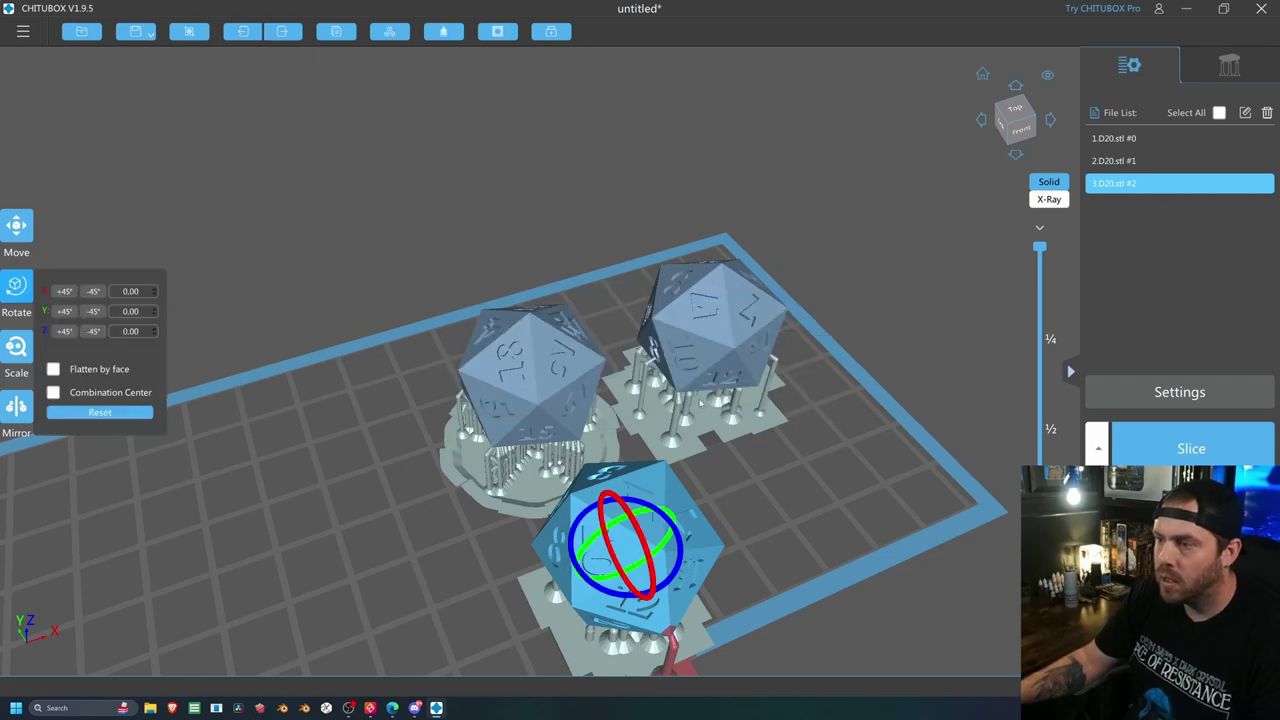
left_click(16, 230)
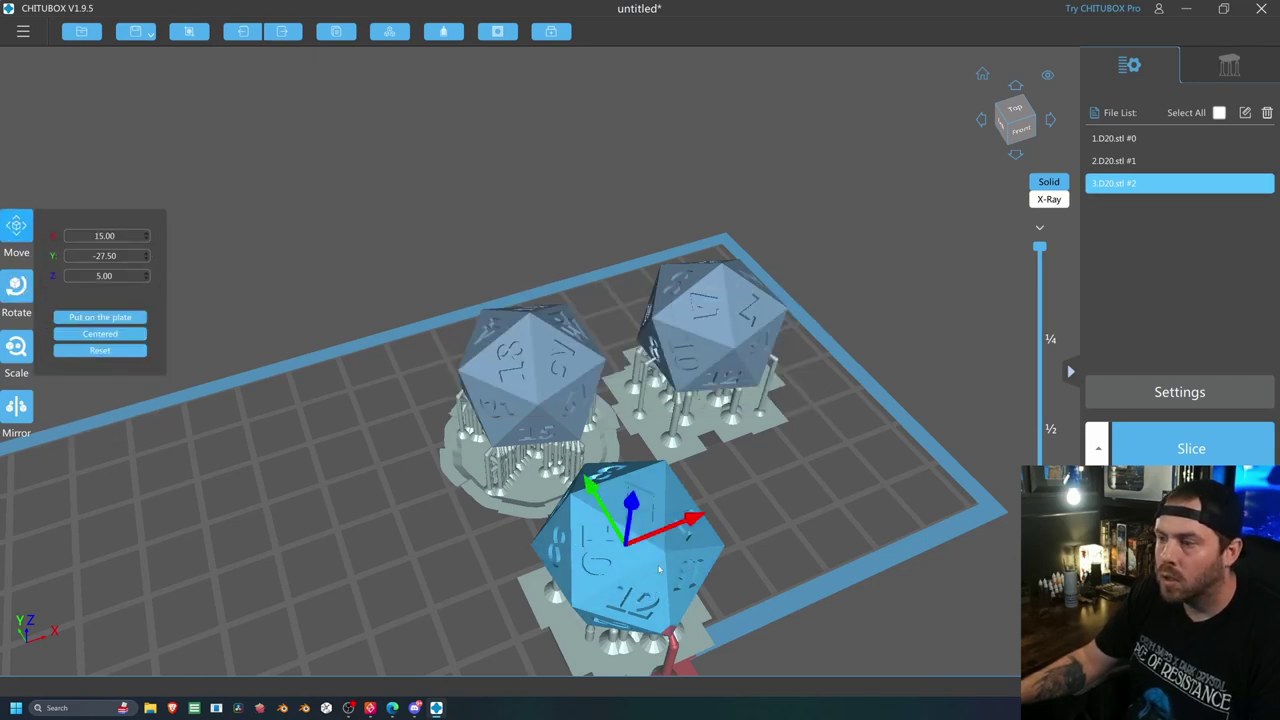
left_click_drag(646, 563, 835, 432)
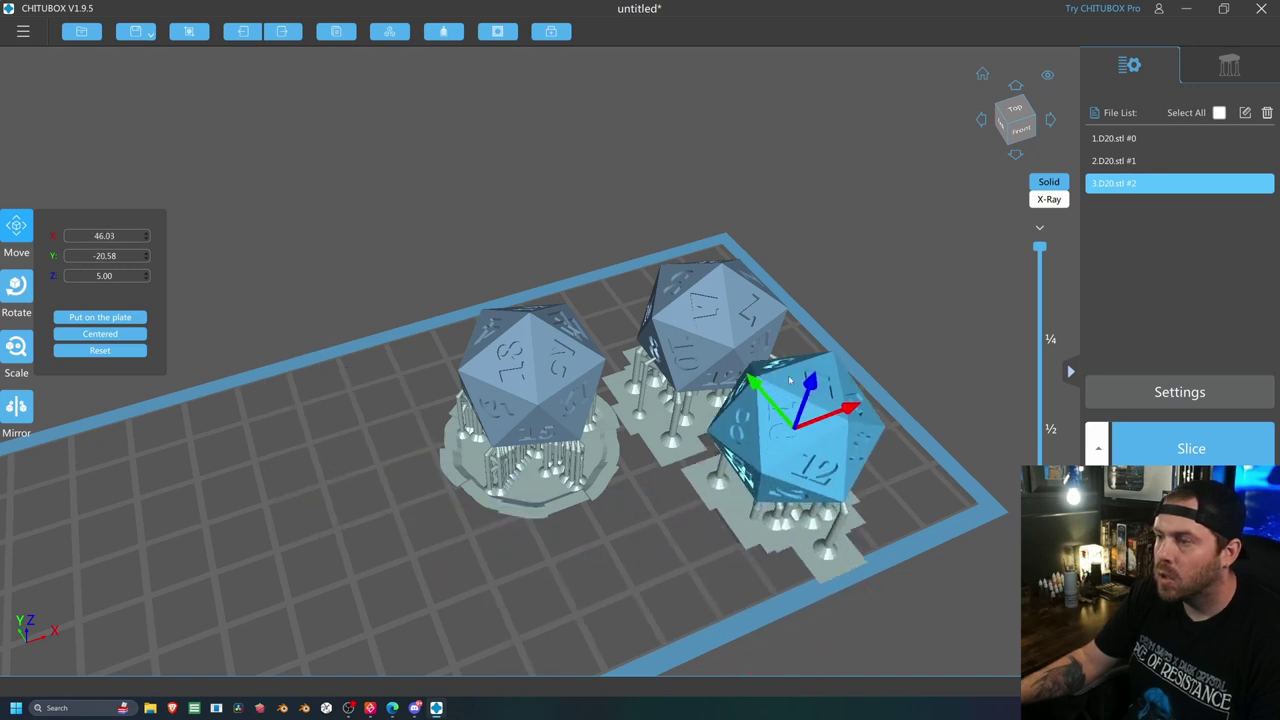
left_click_drag(735, 305, 720, 270)
left_click_drag(797, 440, 785, 393)
left_click(663, 548)
right_click_drag(663, 548, 527, 486)
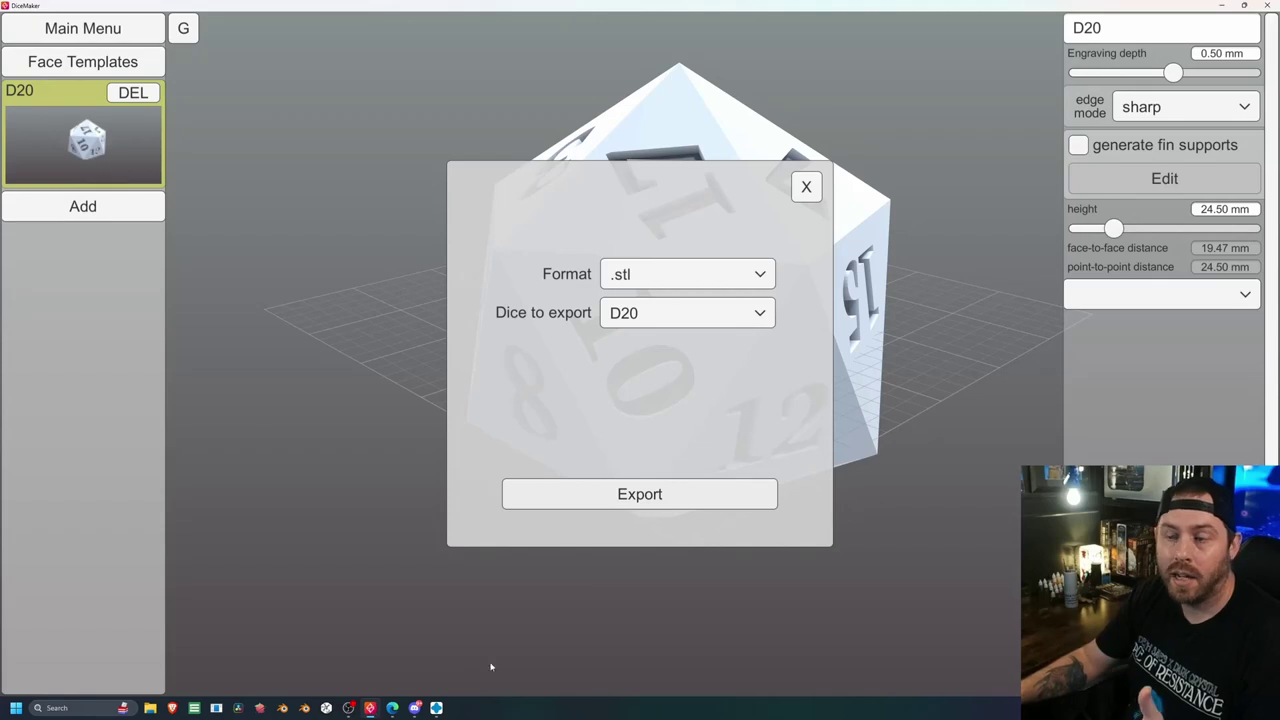
In DiceMaker, close the export dialog and try the chamfer edge mode on the D20 before restoring sharp
left_click(806, 187)
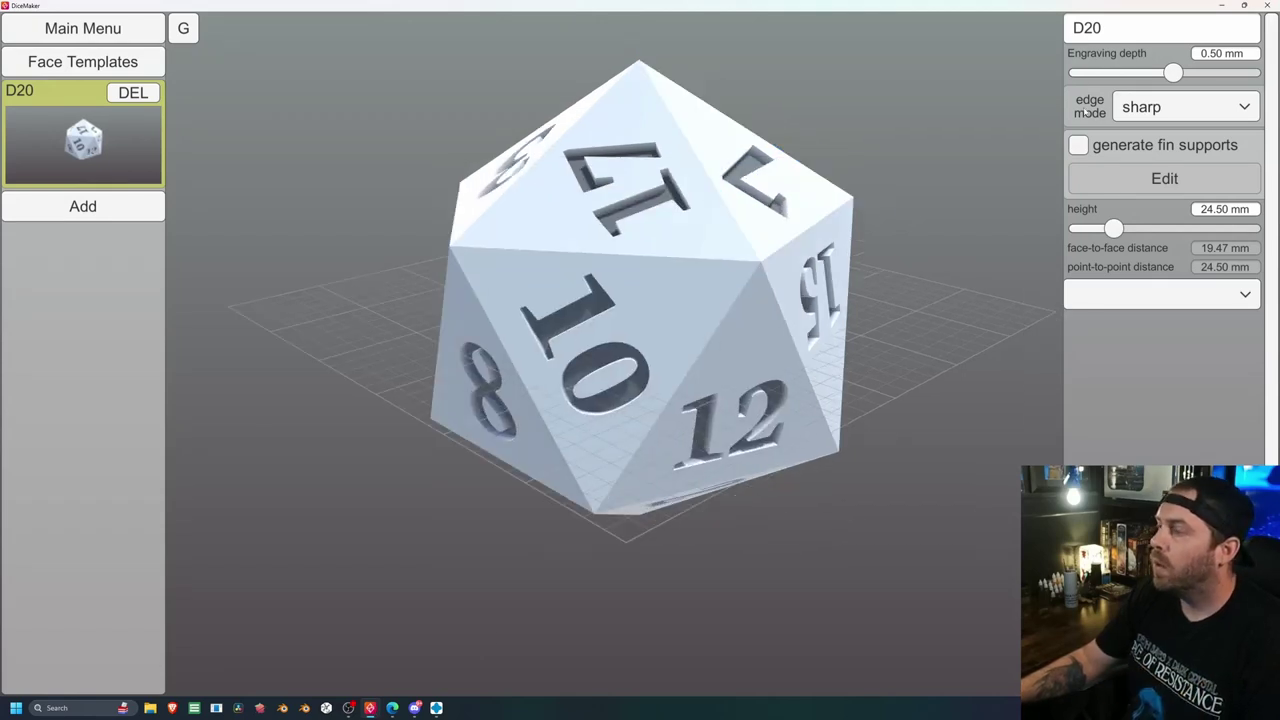
left_click(1196, 114)
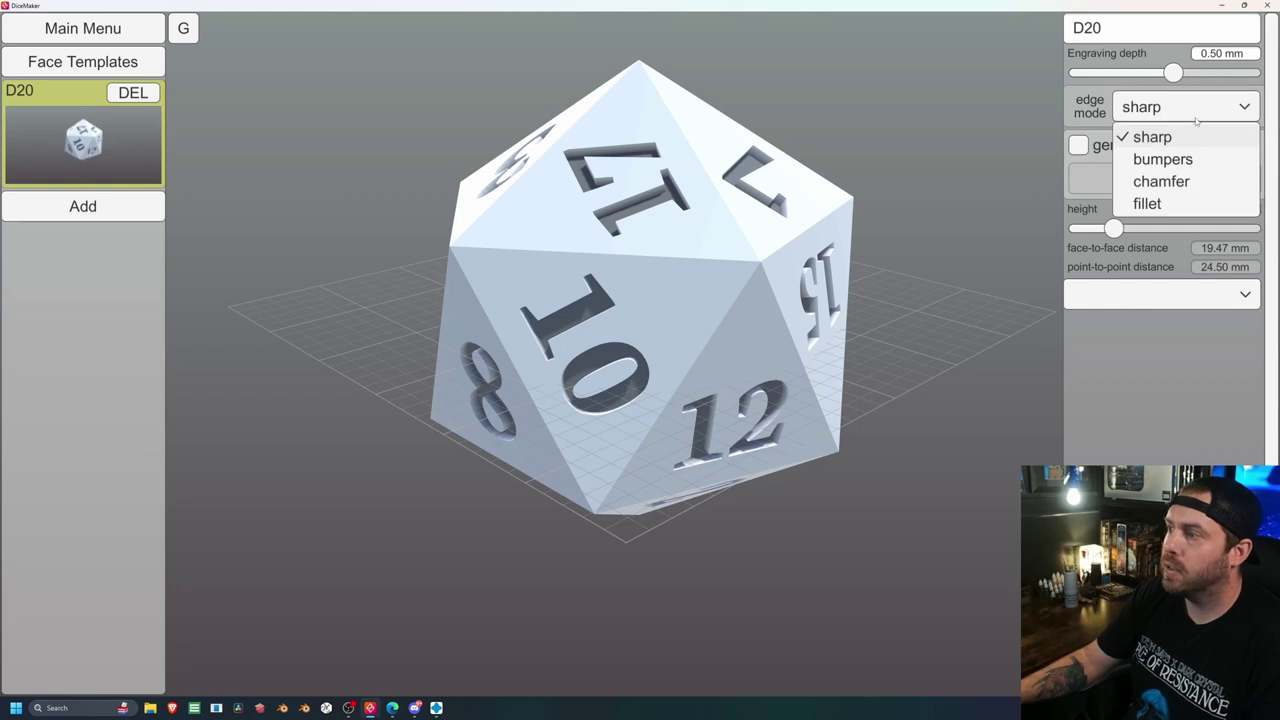
left_click(1163, 183)
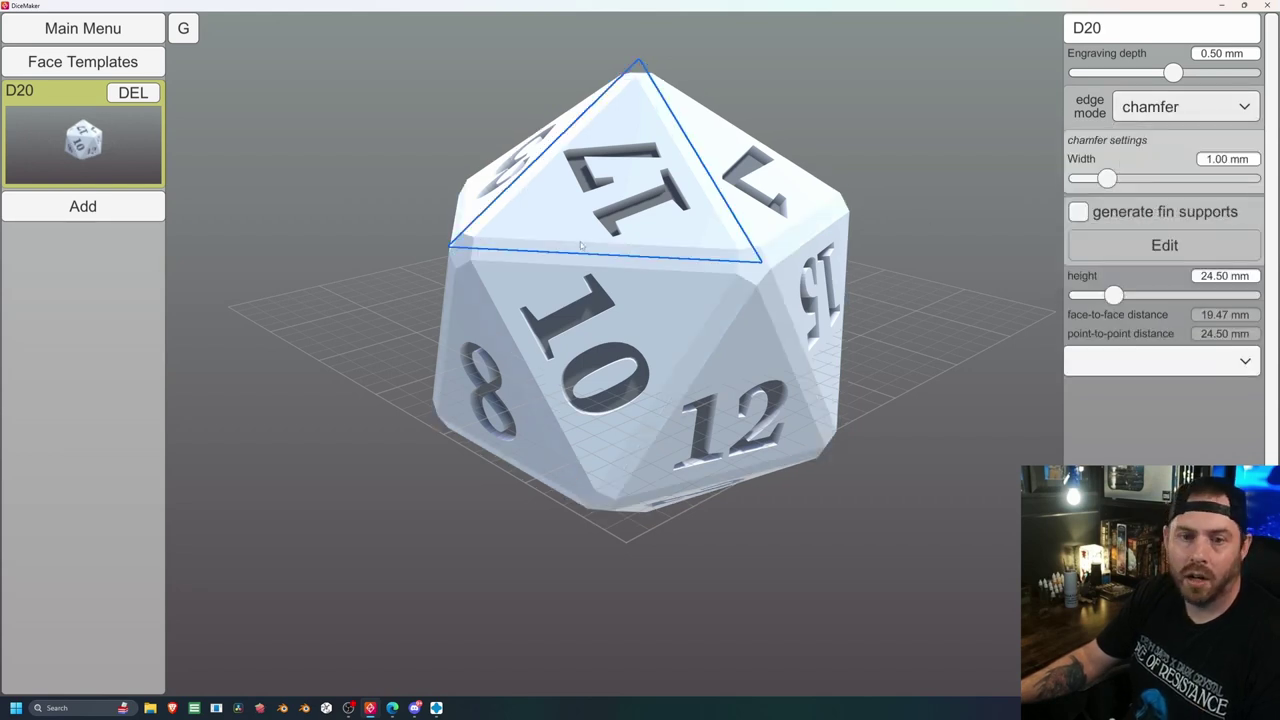
left_click(1150, 112)
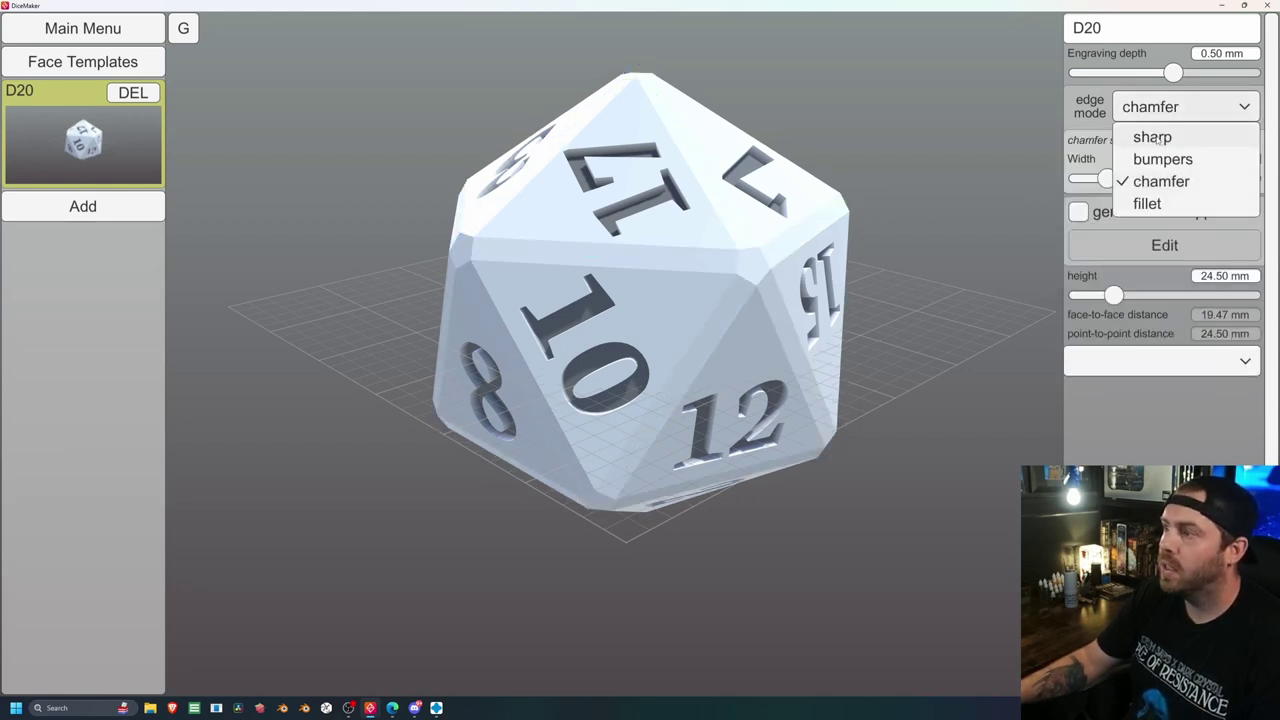
left_click(1154, 137)
Try the bumpers and fillet edge modes on the D20 and return it to sharp edges
left_click(1158, 110)
left_click(1162, 159)
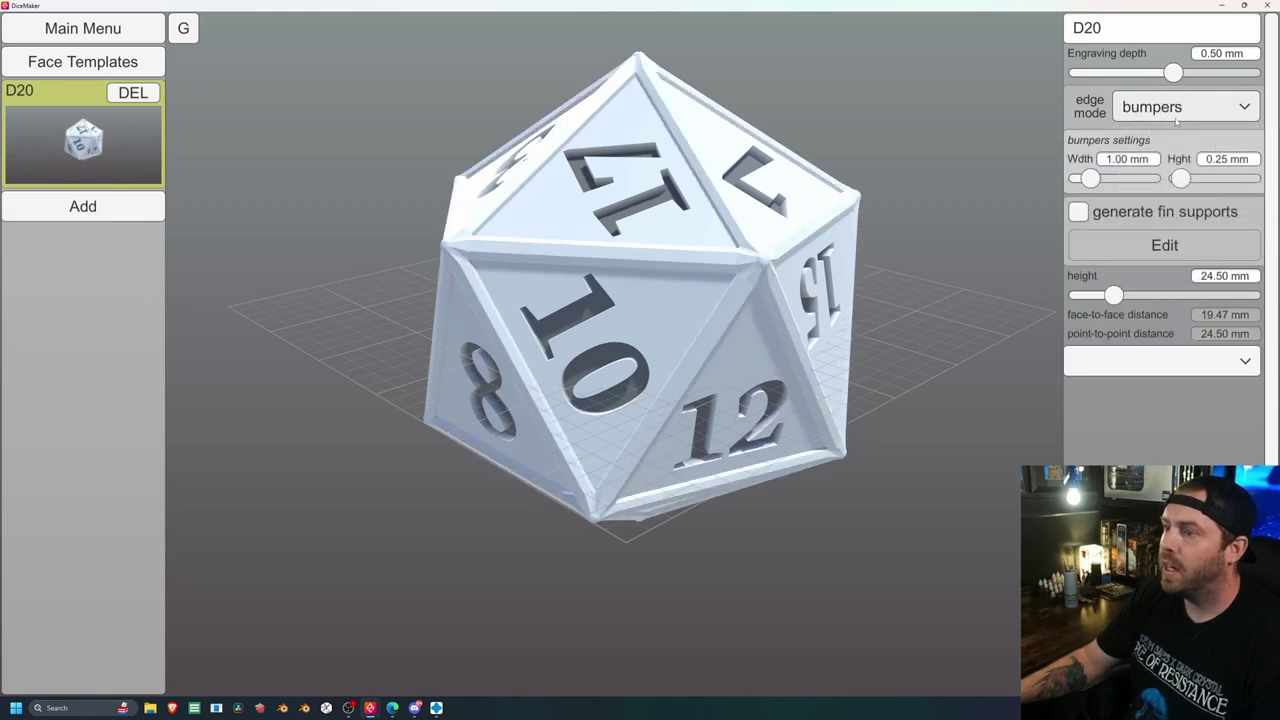
left_click(1172, 112)
left_click(1150, 203)
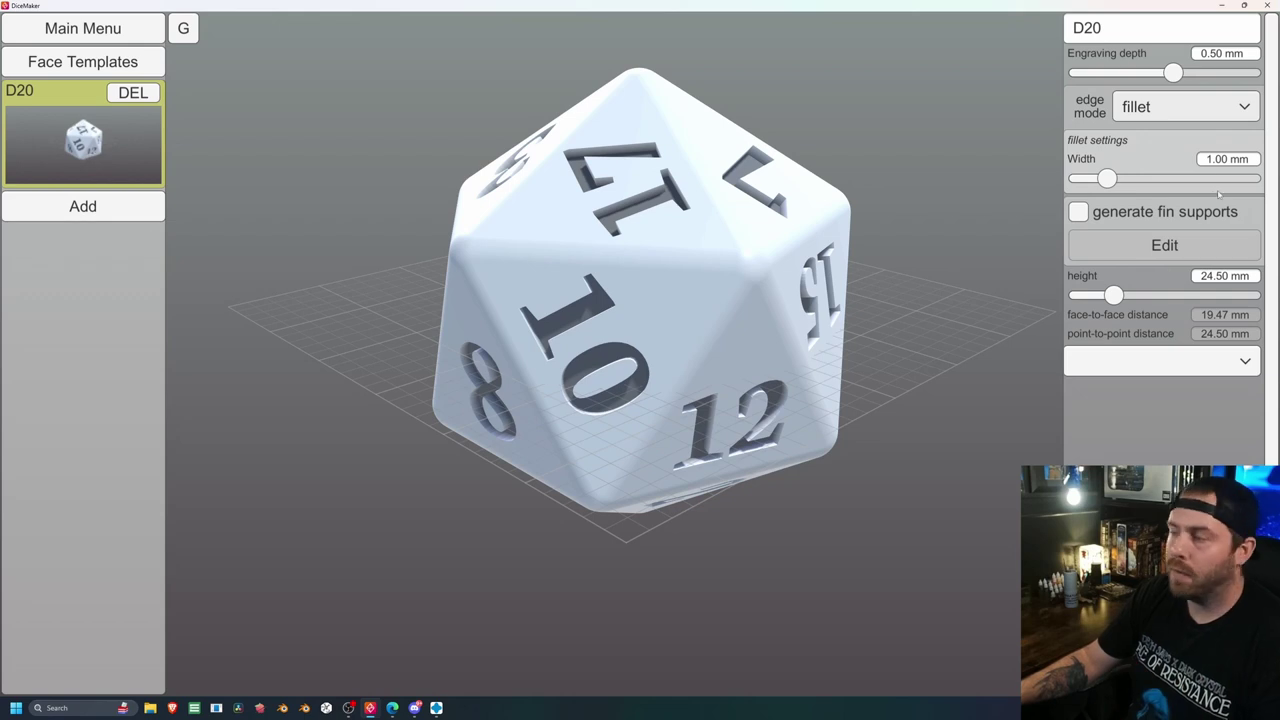
left_click(1212, 112)
left_click(1148, 134)
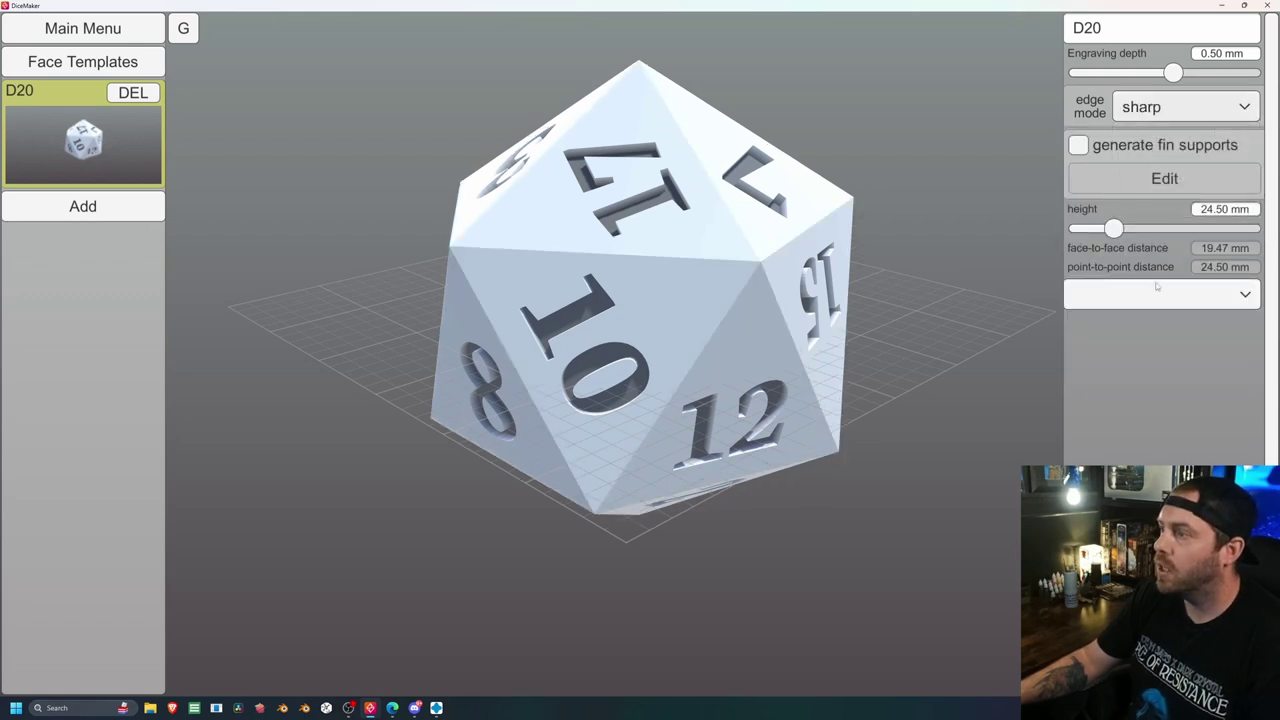
Enable generated fin supports for the D20, open their settings for editing and inspect the fins from below
left_click(1080, 146)
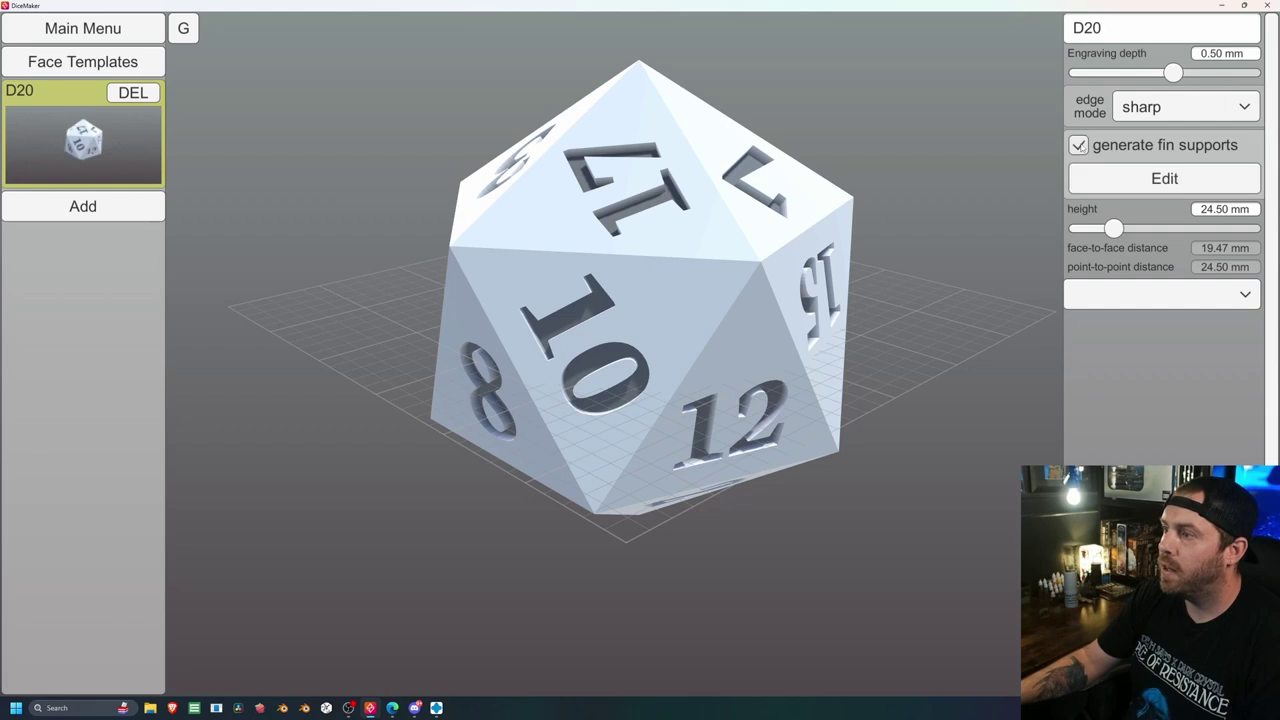
left_click(1122, 185)
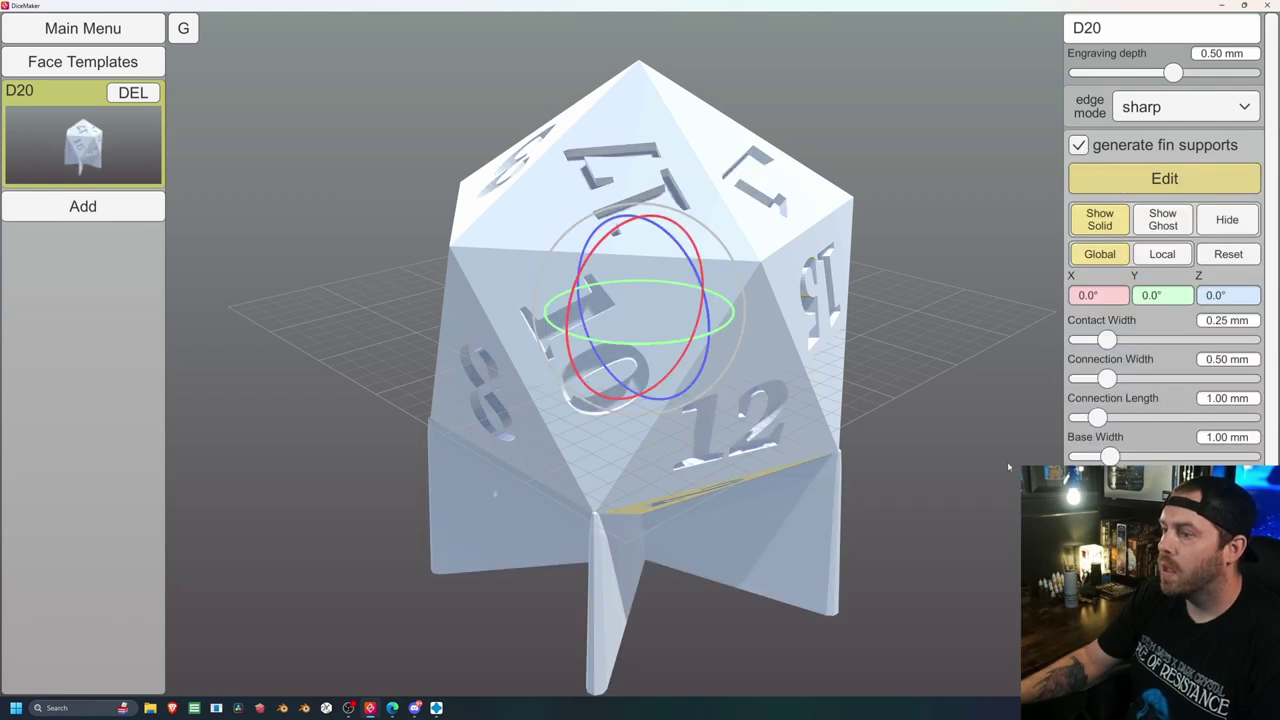
middle_click_drag(1008, 467, 975, 375)
right_click_drag(927, 465, 873, 375)
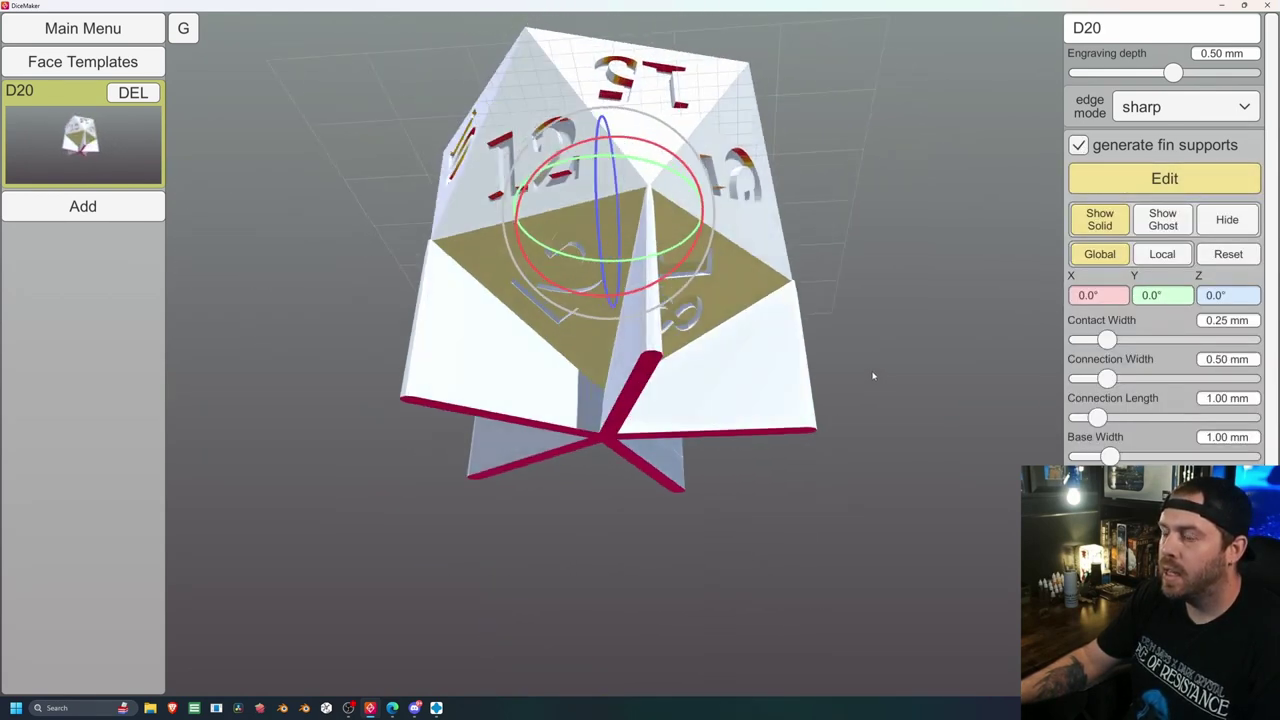
left_click_drag(872, 376, 983, 486)
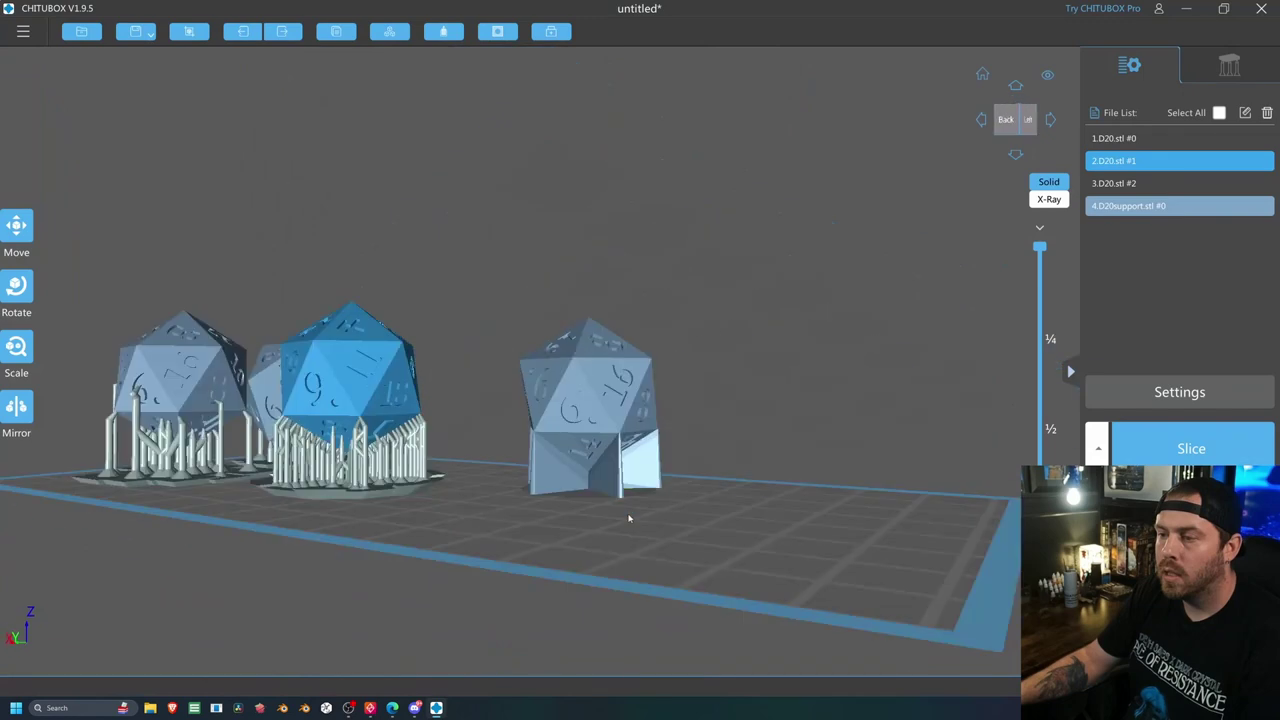
Select the fin-supported D20 and add Light supports beneath the engraved numbers on its rear faces, including the 6
left_click_drag(629, 514, 560, 514)
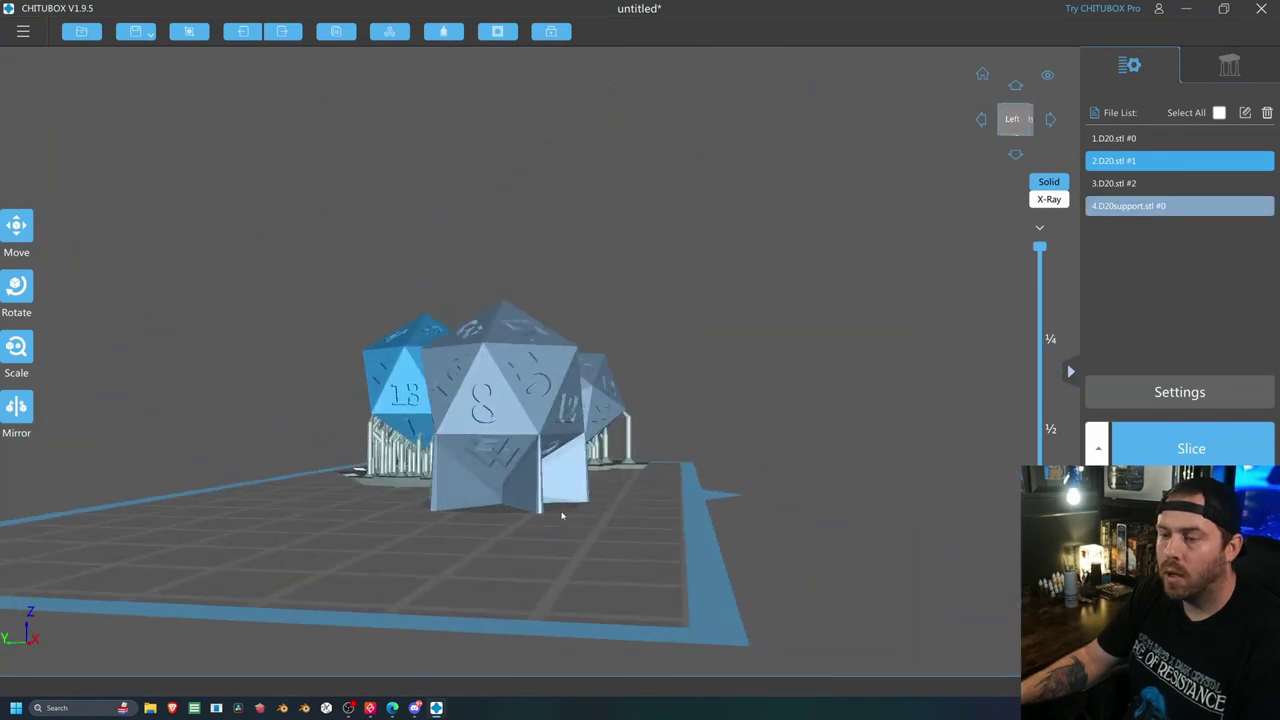
left_click_drag(493, 428, 540, 545)
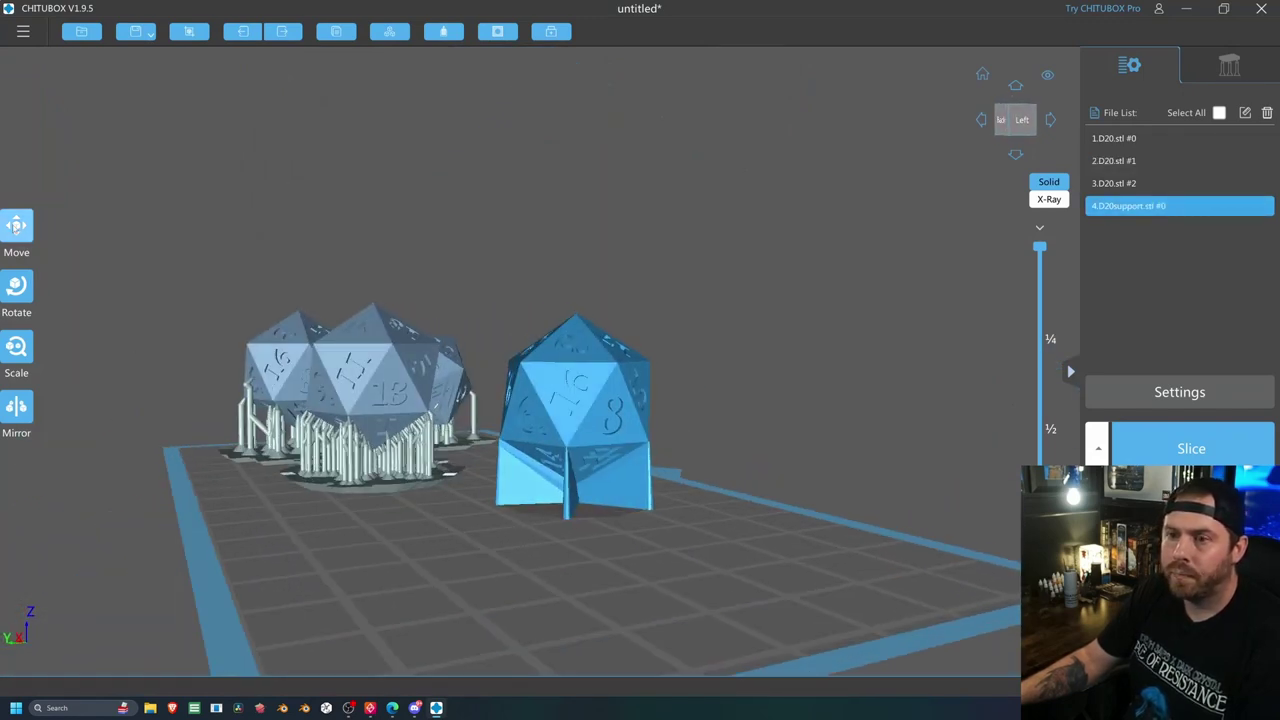
right_click_drag(567, 447, 514, 543)
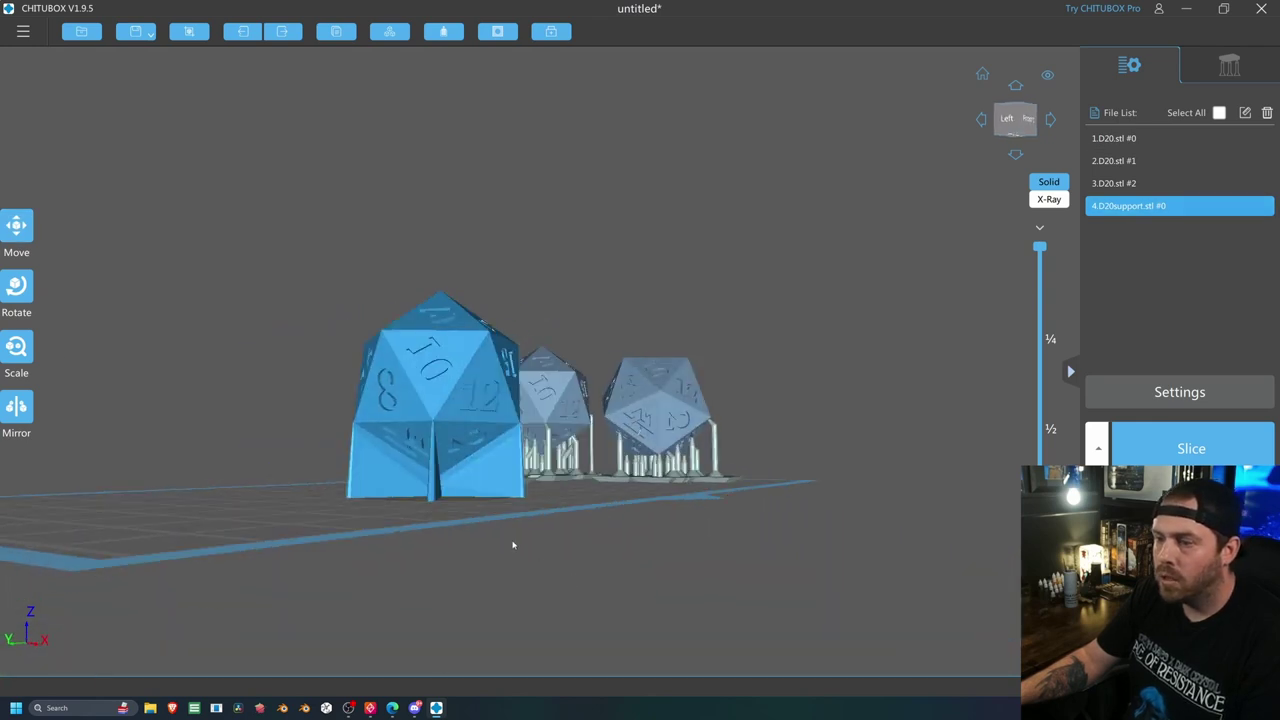
scroll(514, 543, "up", 2)
right_click_drag(500, 489, 523, 467)
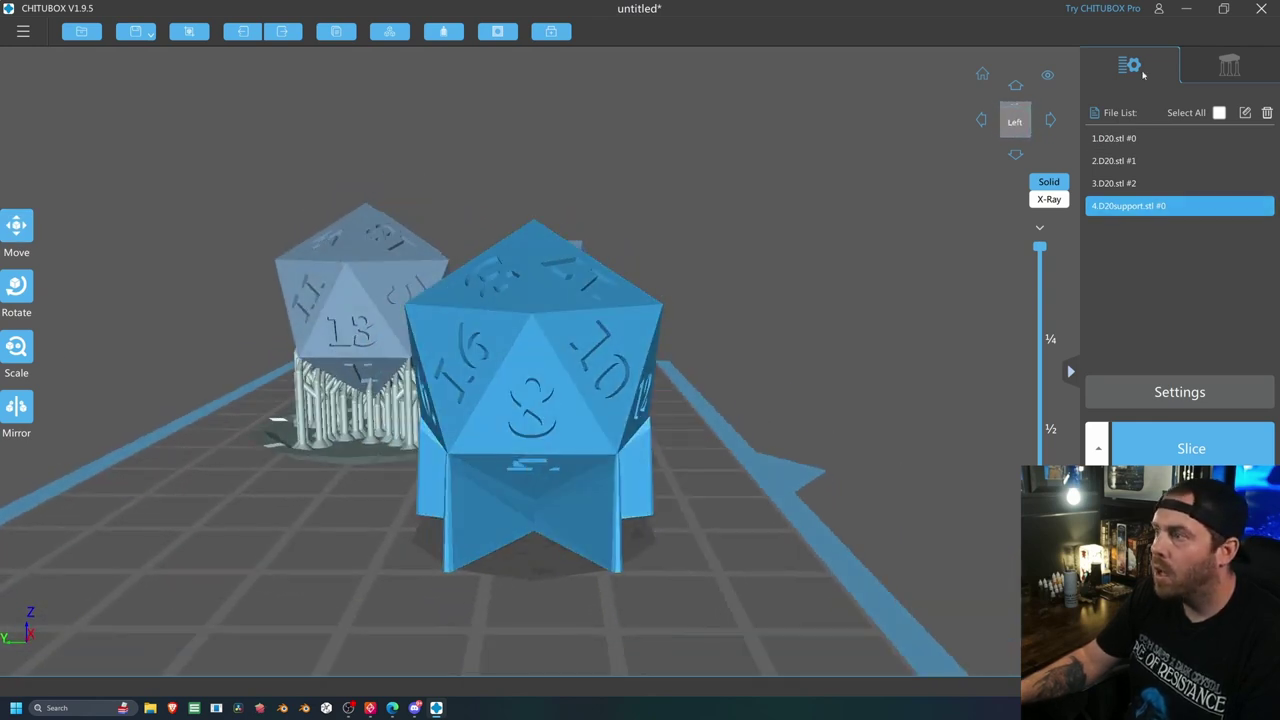
left_click(1229, 65)
left_click_drag(838, 375, 1078, 450)
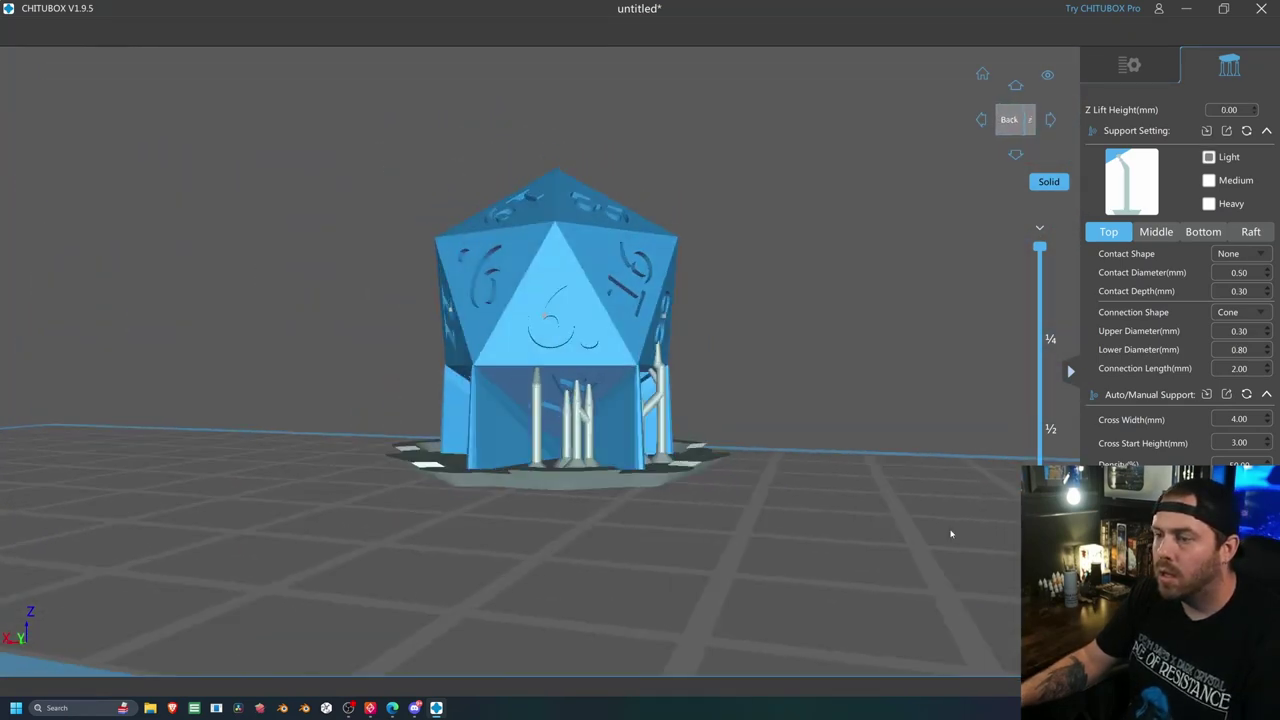
scroll(571, 429, "up", 6)
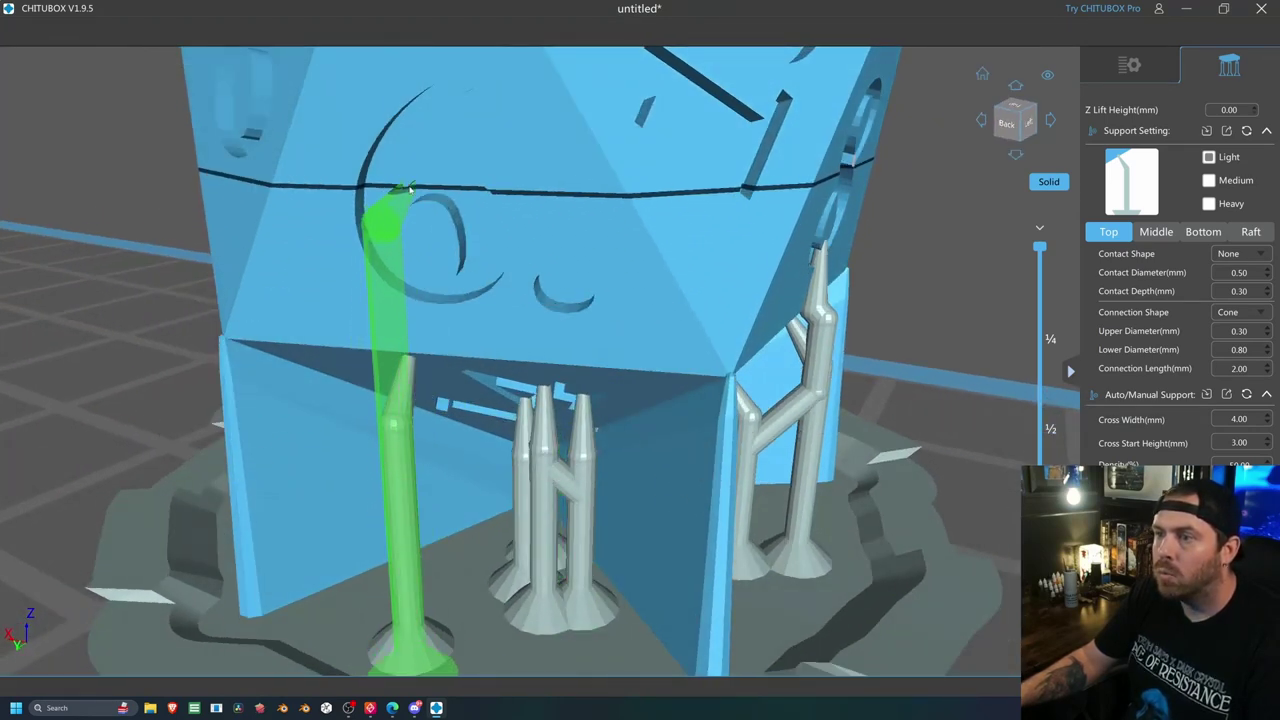
left_click(406, 186)
Add Light supports beneath the engraved numbers on the remaining sides of the fin-supported D20, including the 8 and 12
scroll(666, 340, "up", 2)
right_click_drag(706, 340, 660, 337)
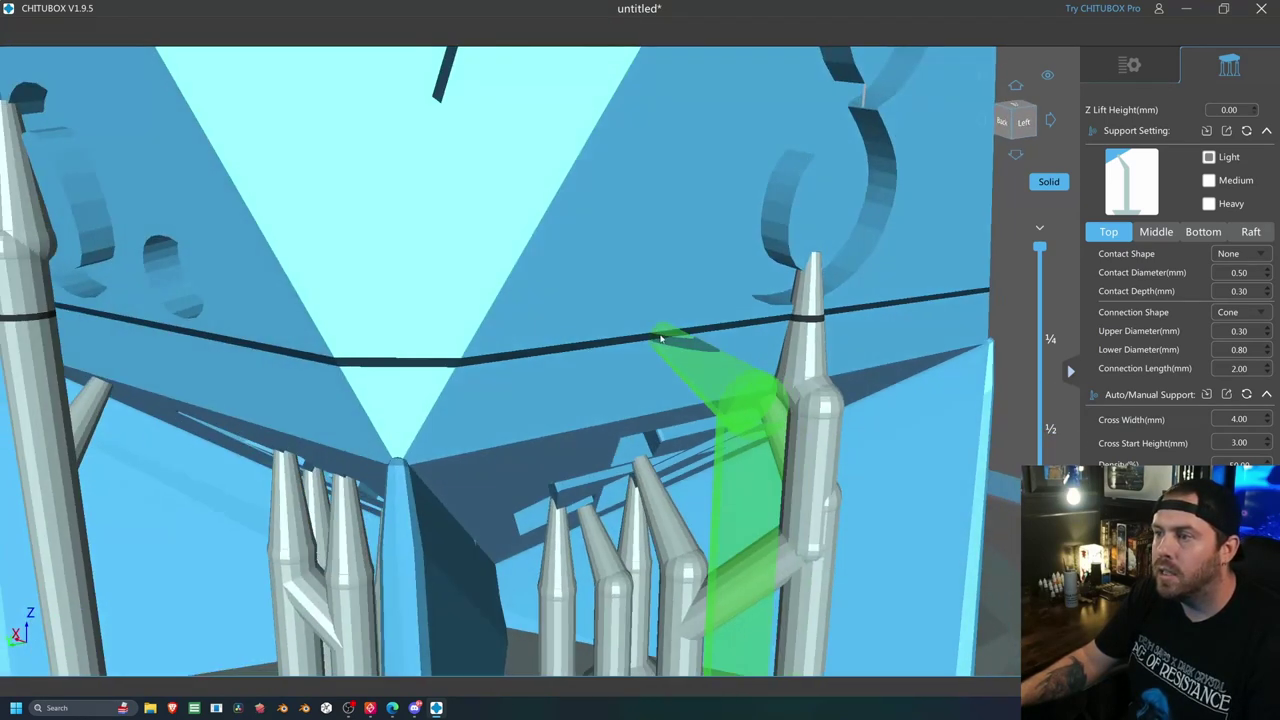
scroll(678, 334, "down", 7)
right_click_drag(756, 350, 711, 354)
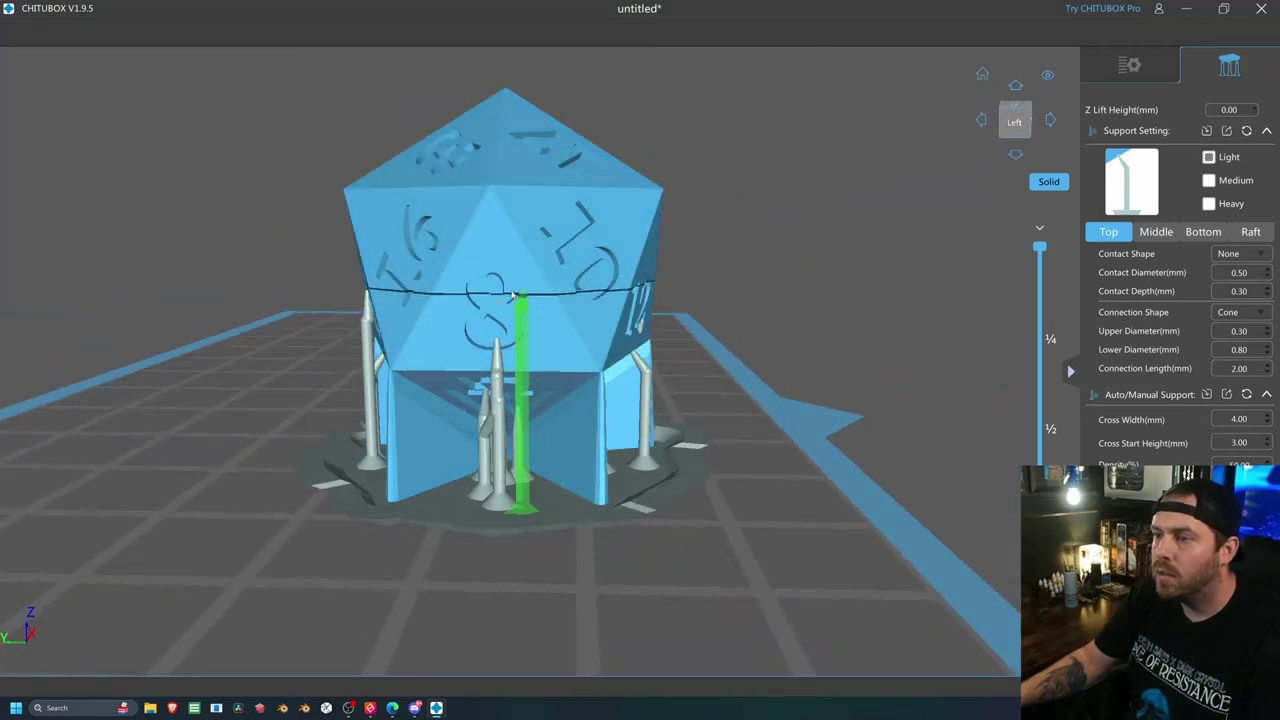
right_click_drag(569, 370, 535, 370)
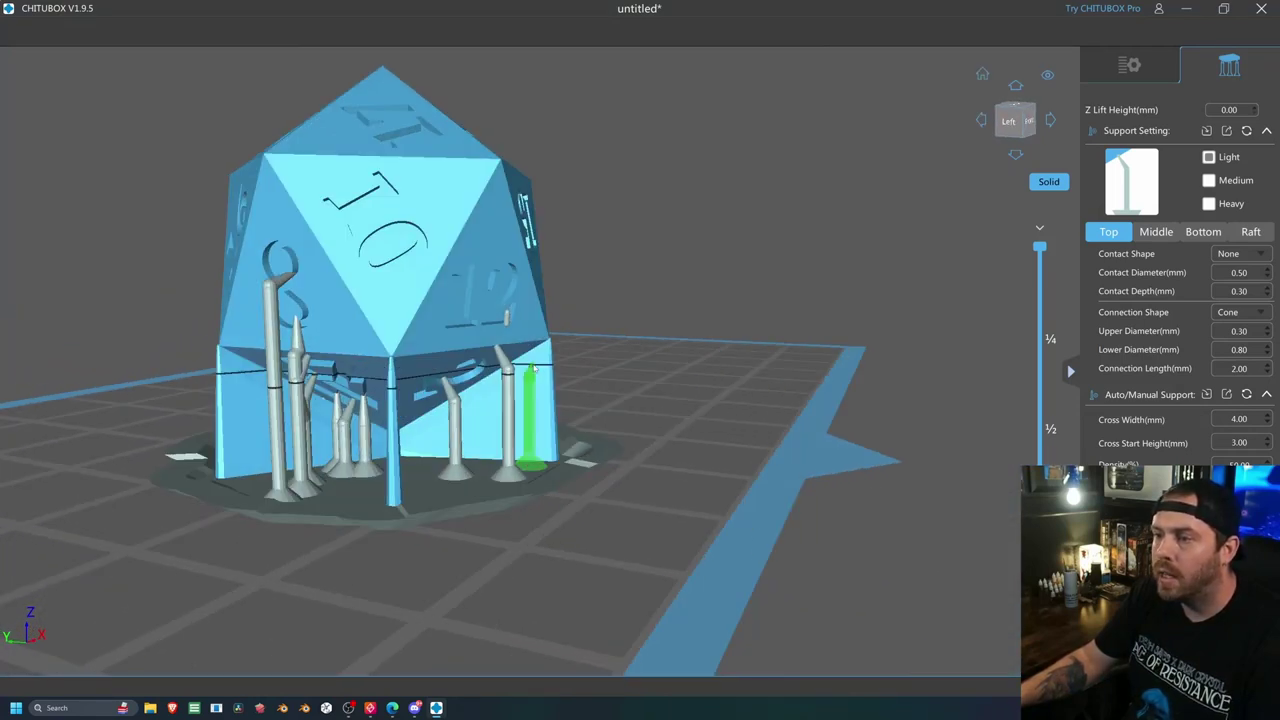
right_click_drag(915, 551, 820, 551)
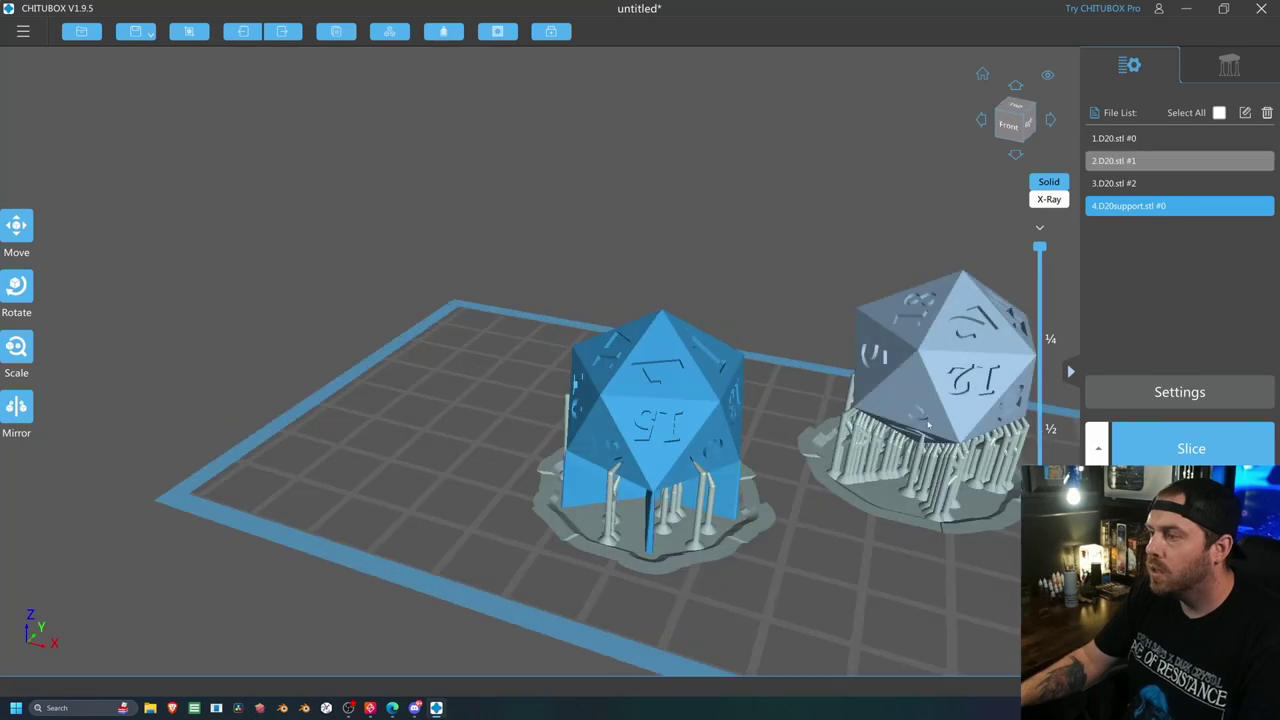
Select the second D20, check its layer cross-sections from above for unsupported areas, and add a Light support beneath an engraved number
left_click(1178, 160)
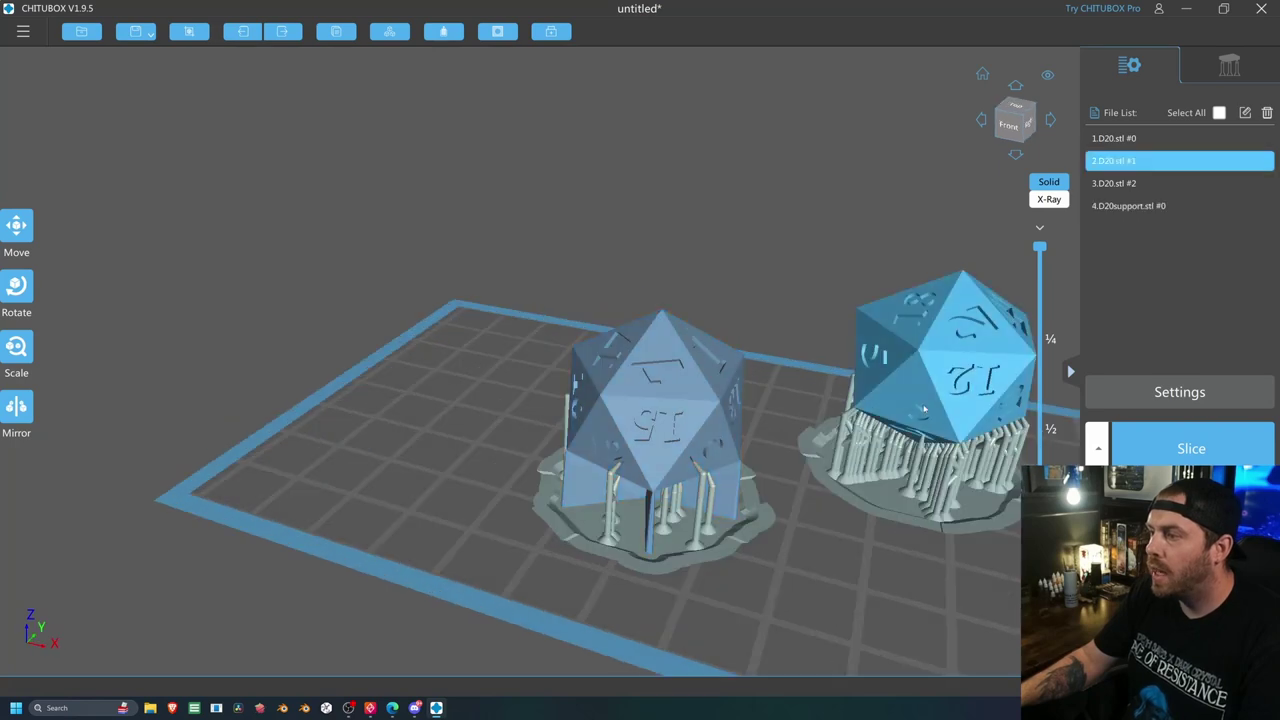
left_click(1233, 69)
right_click_drag(928, 496, 1014, 461)
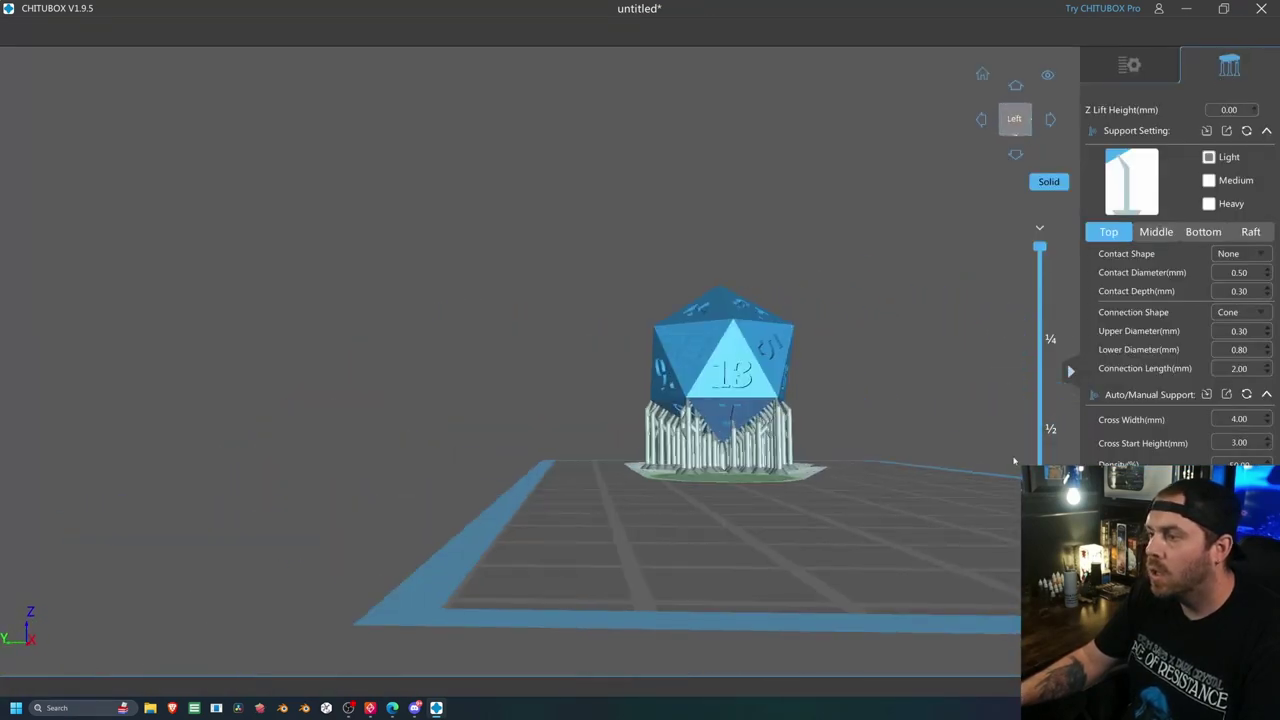
scroll(1014, 461, "down", 10)
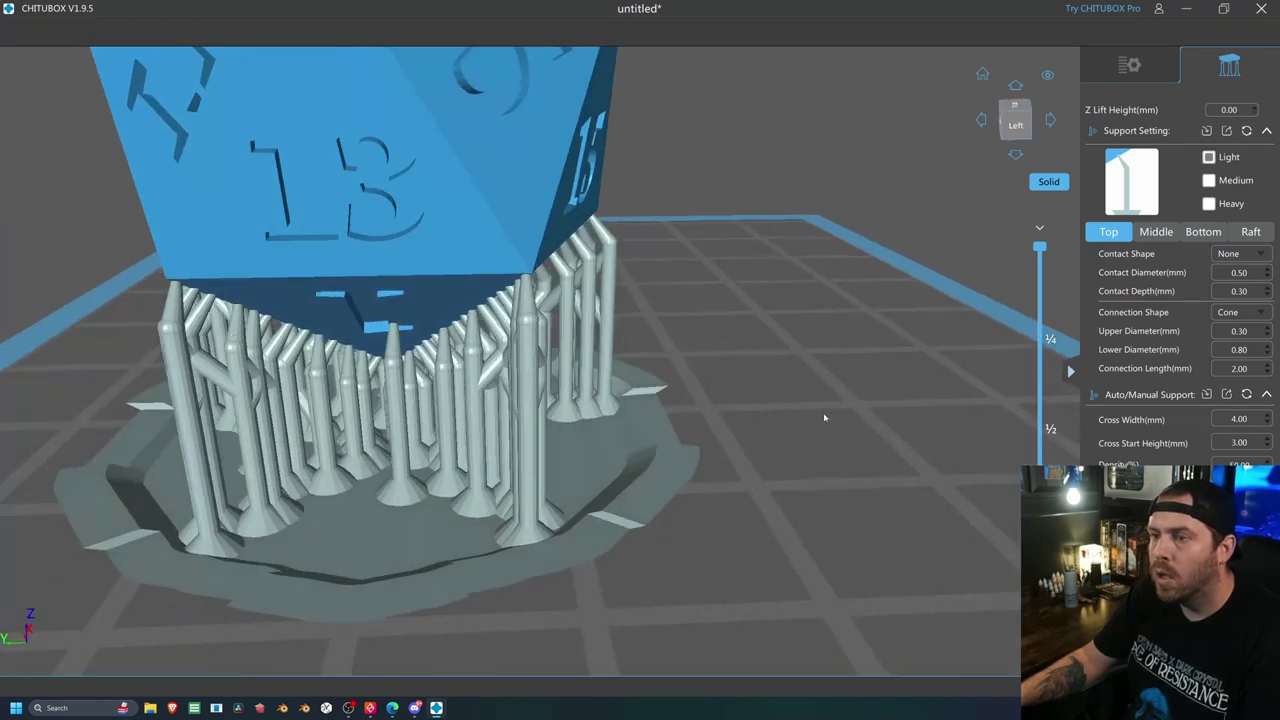
right_click_drag(824, 417, 784, 438)
scroll(800, 446, "up", 5)
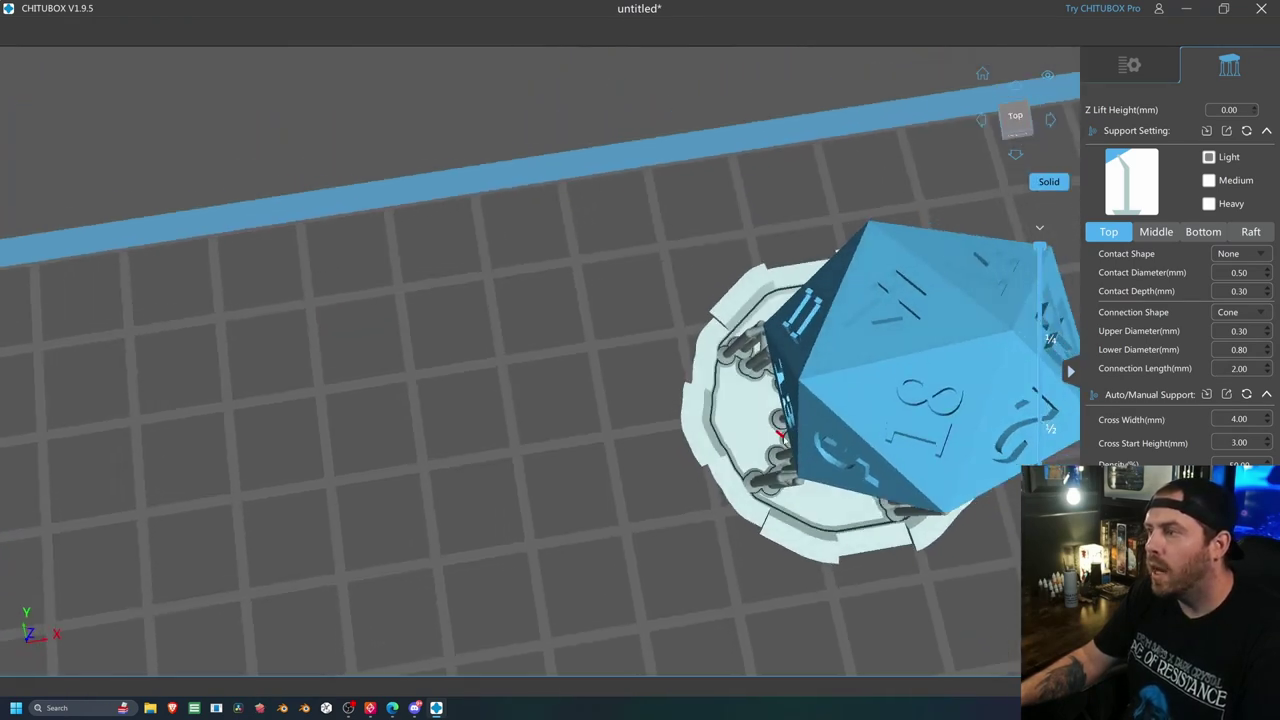
left_click(1015, 116)
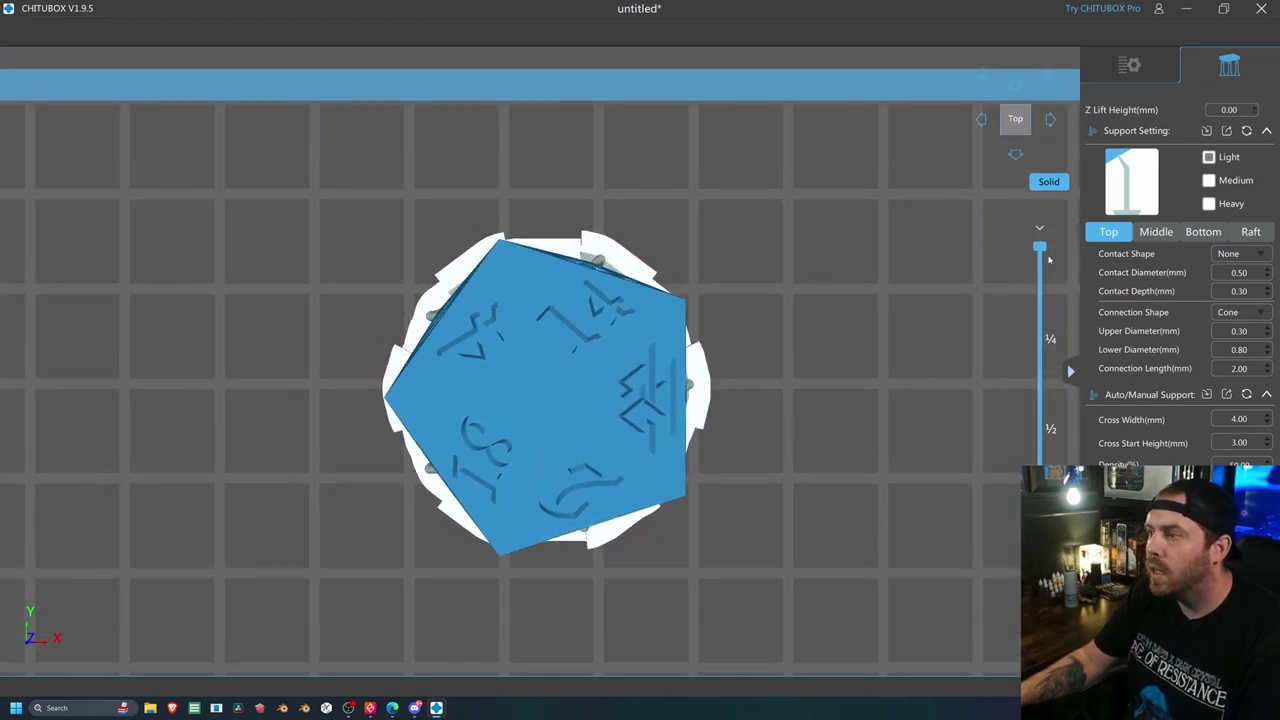
left_click_drag(1040, 254, 1048, 407)
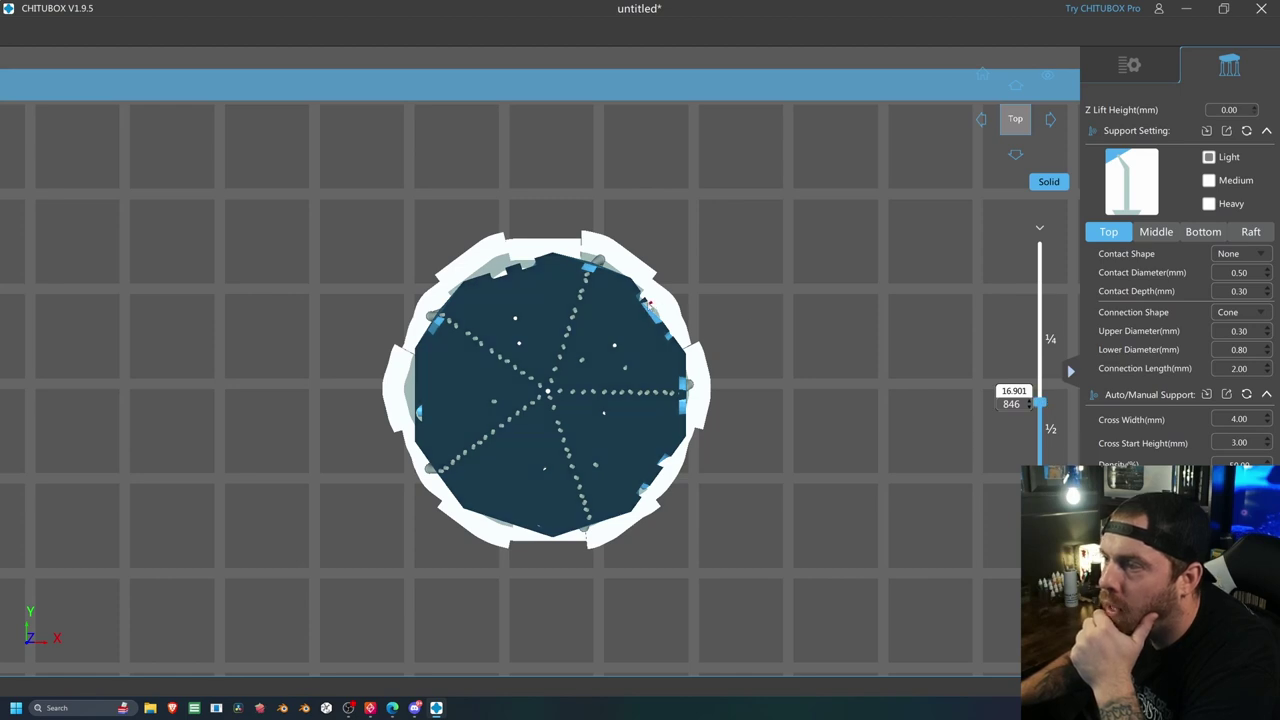
left_click_drag(880, 360, 726, 306)
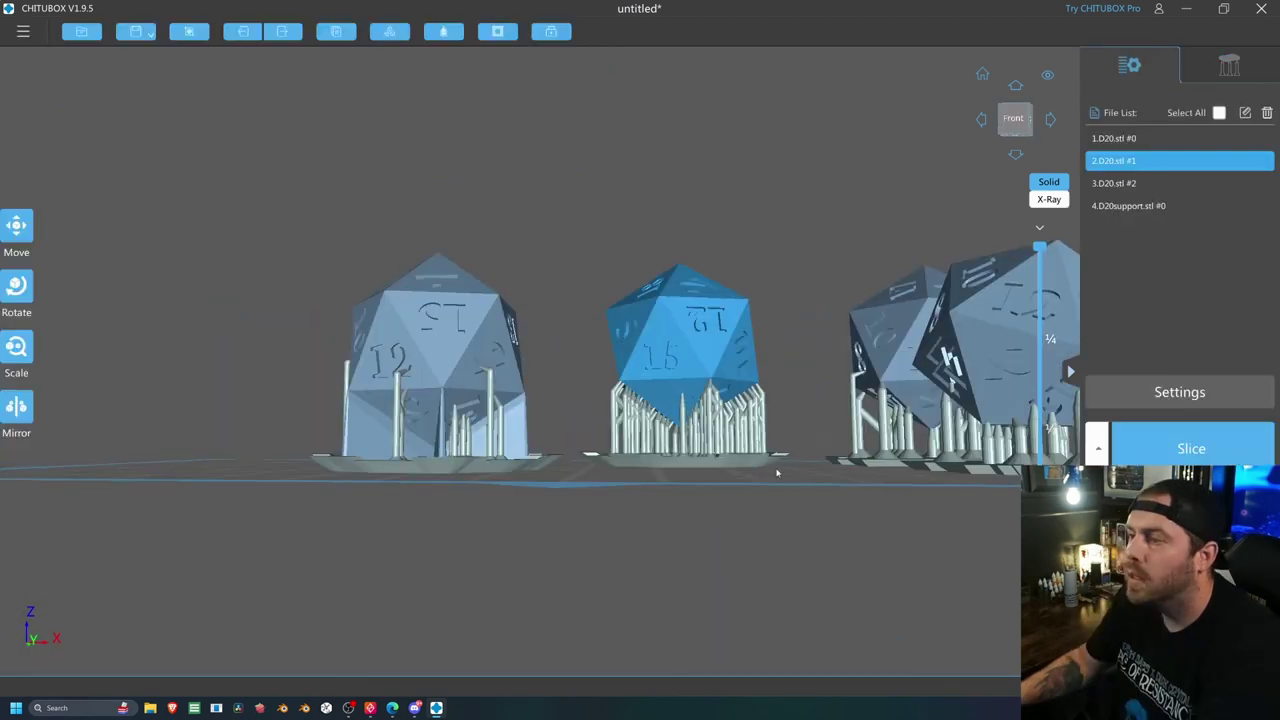
Inspect the supports on the second D20 and its neighbouring dice from the front and back
right_click_drag(777, 473, 621, 477)
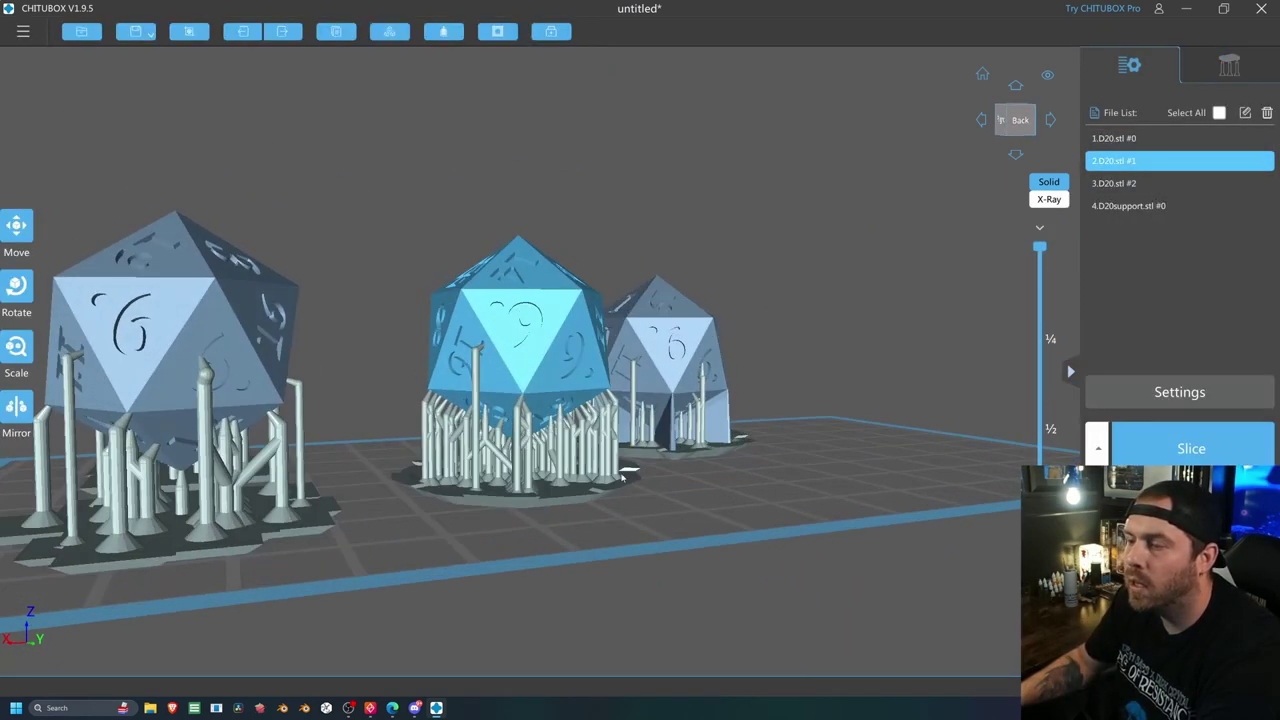
scroll(530, 410, "up", 10)
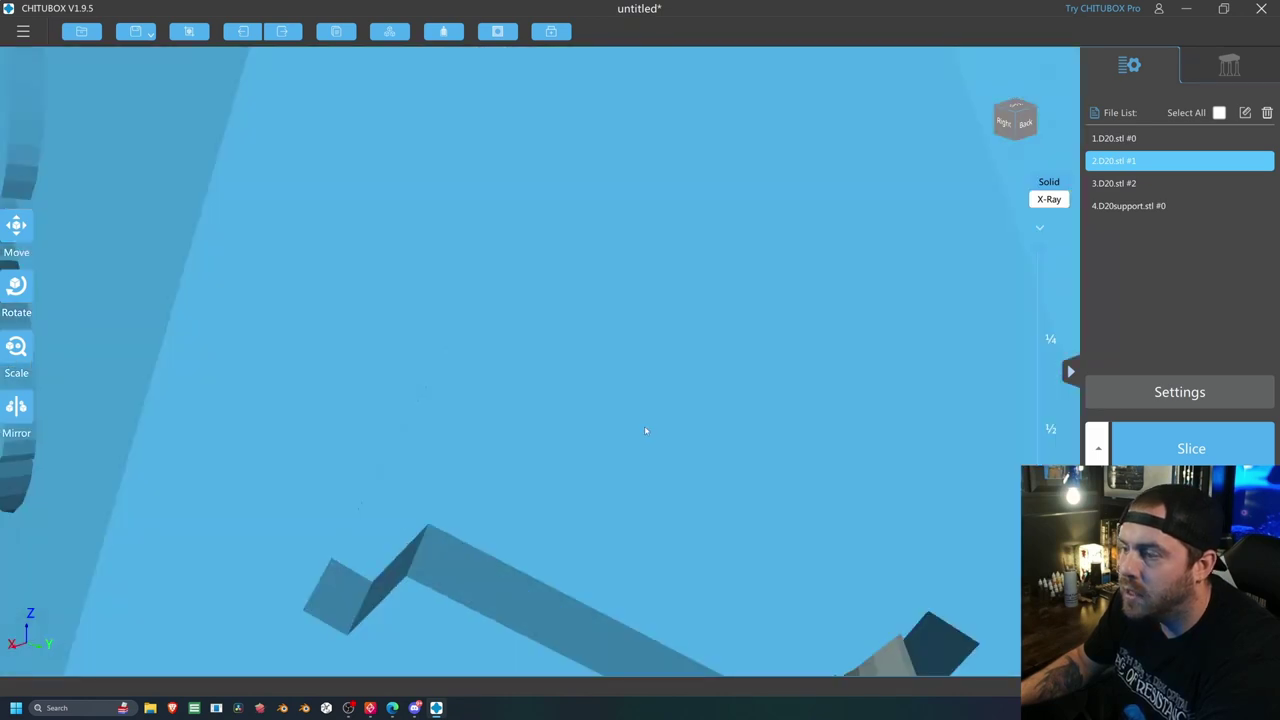
scroll(645, 430, "down", 8)
right_click_drag(654, 437, 687, 428)
left_click_drag(640, 430, 665, 430)
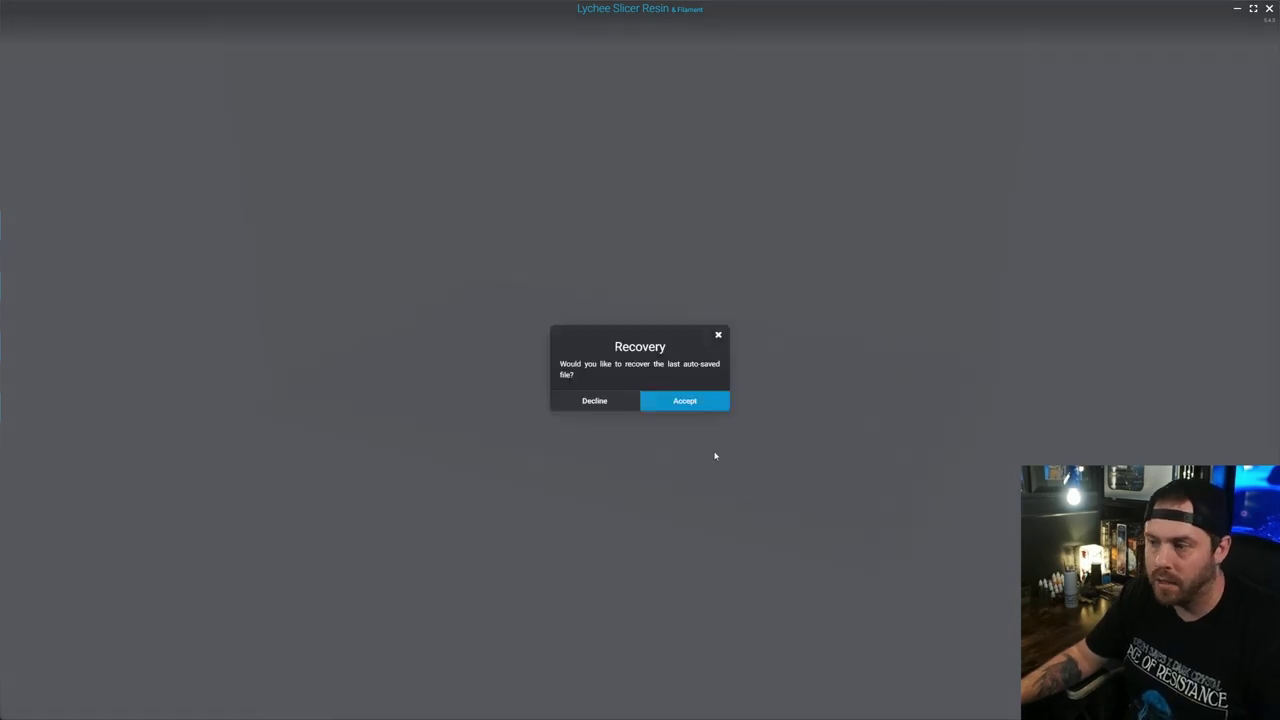
In Lychee Slicer, recover the last auto-saved scene and export the selected supported D20 to Downloads as D20lychee.stl
left_click(688, 402)
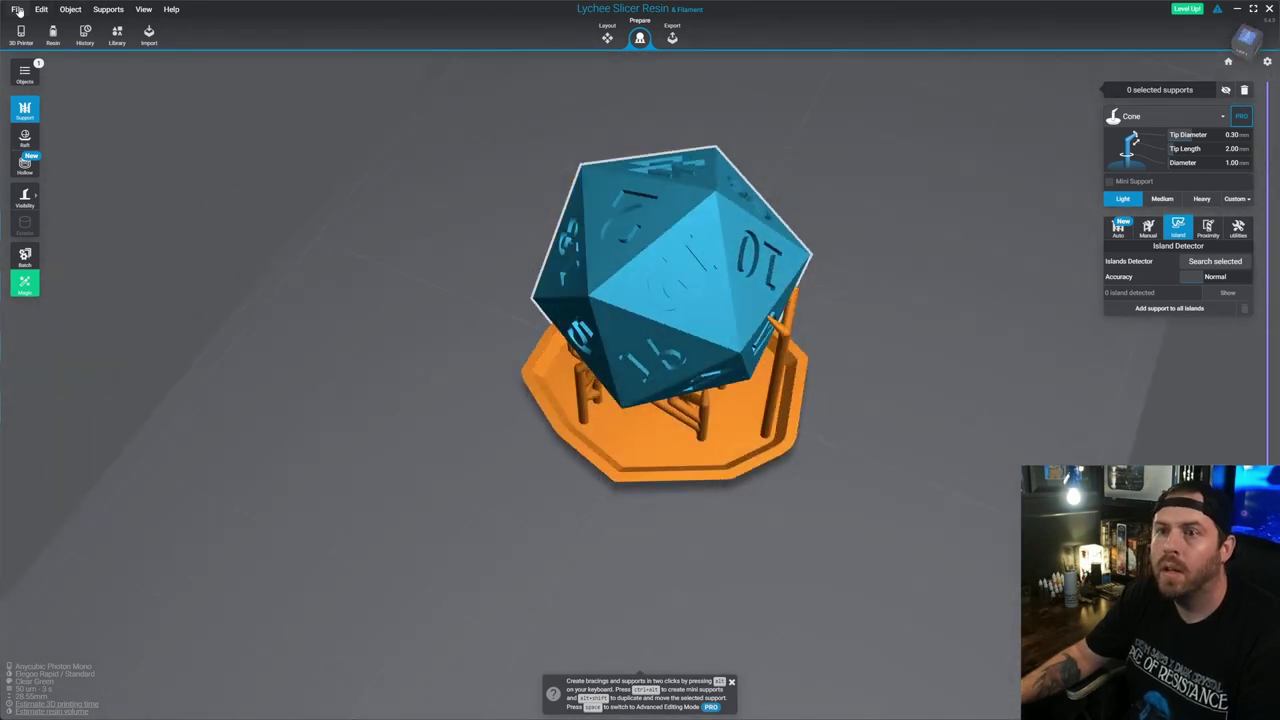
left_click(18, 10)
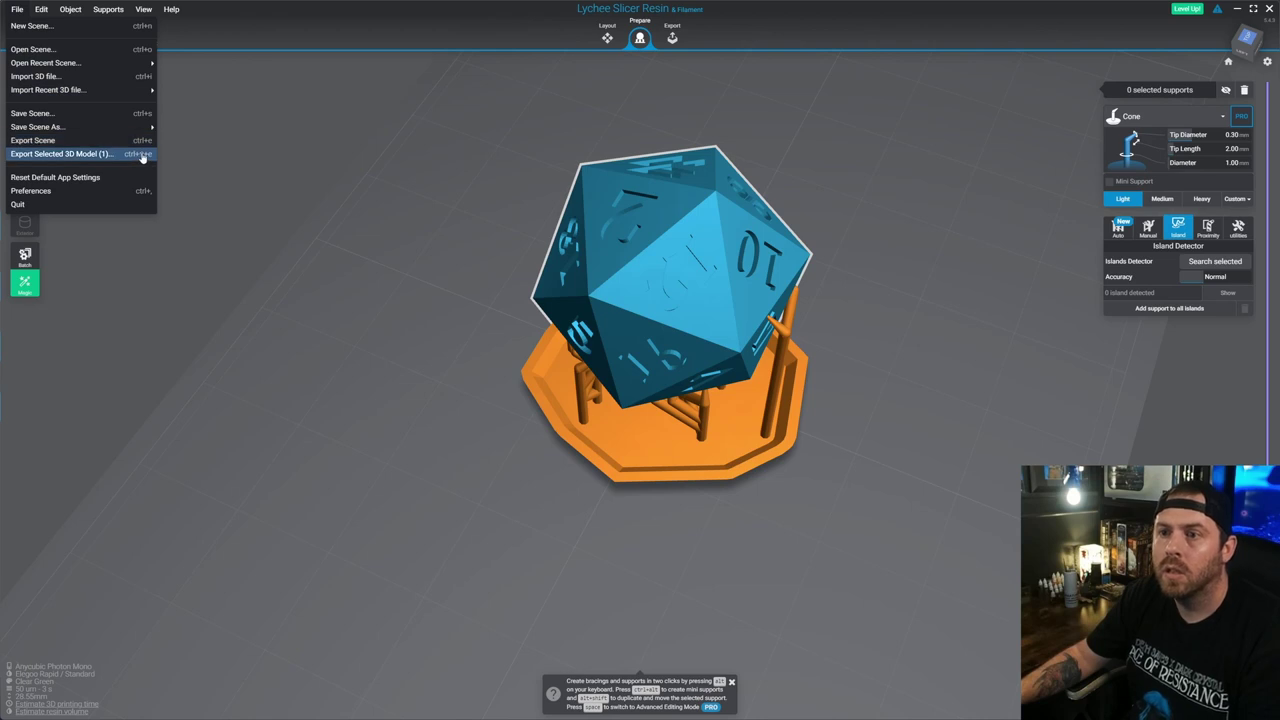
left_click(143, 155)
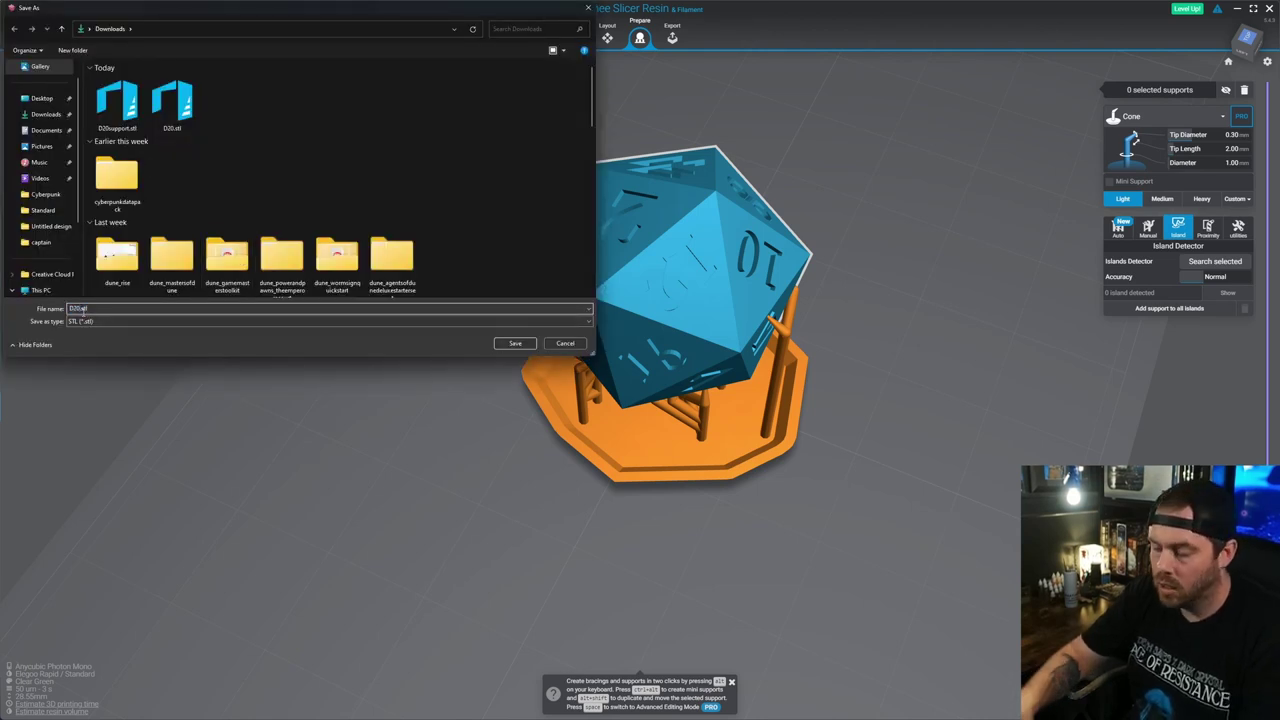
type("lychee")
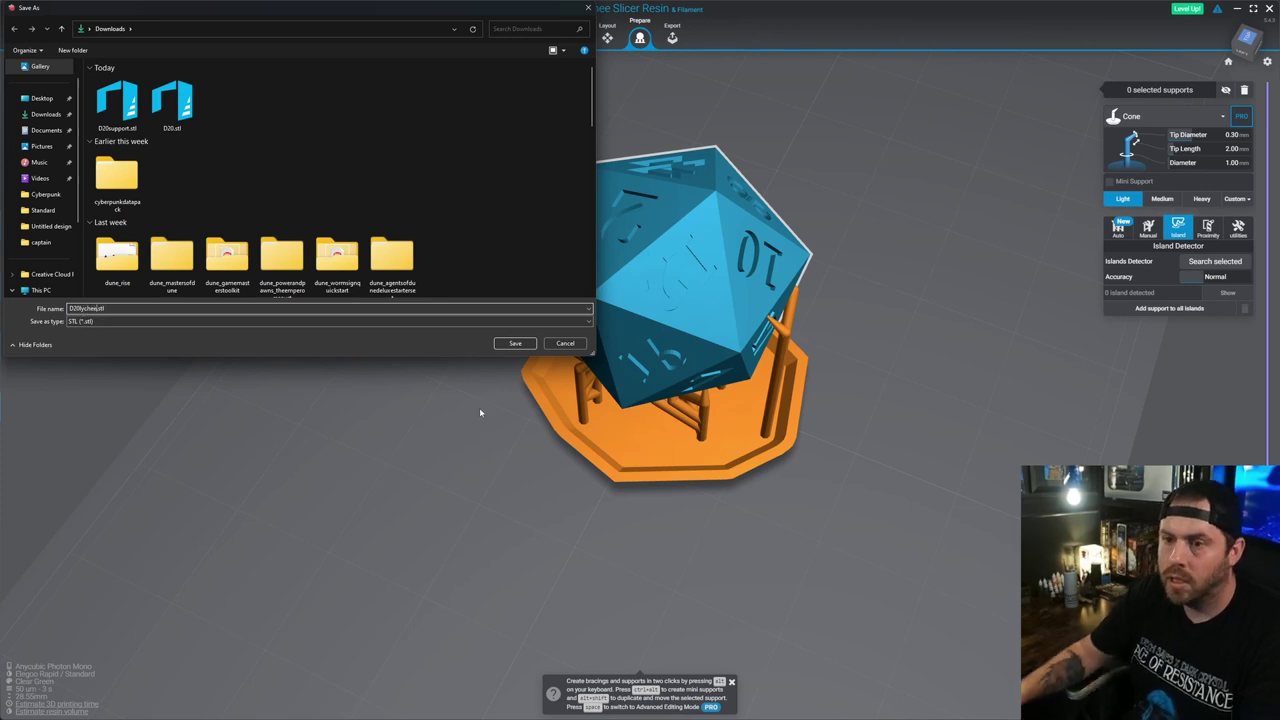
left_click(514, 344)
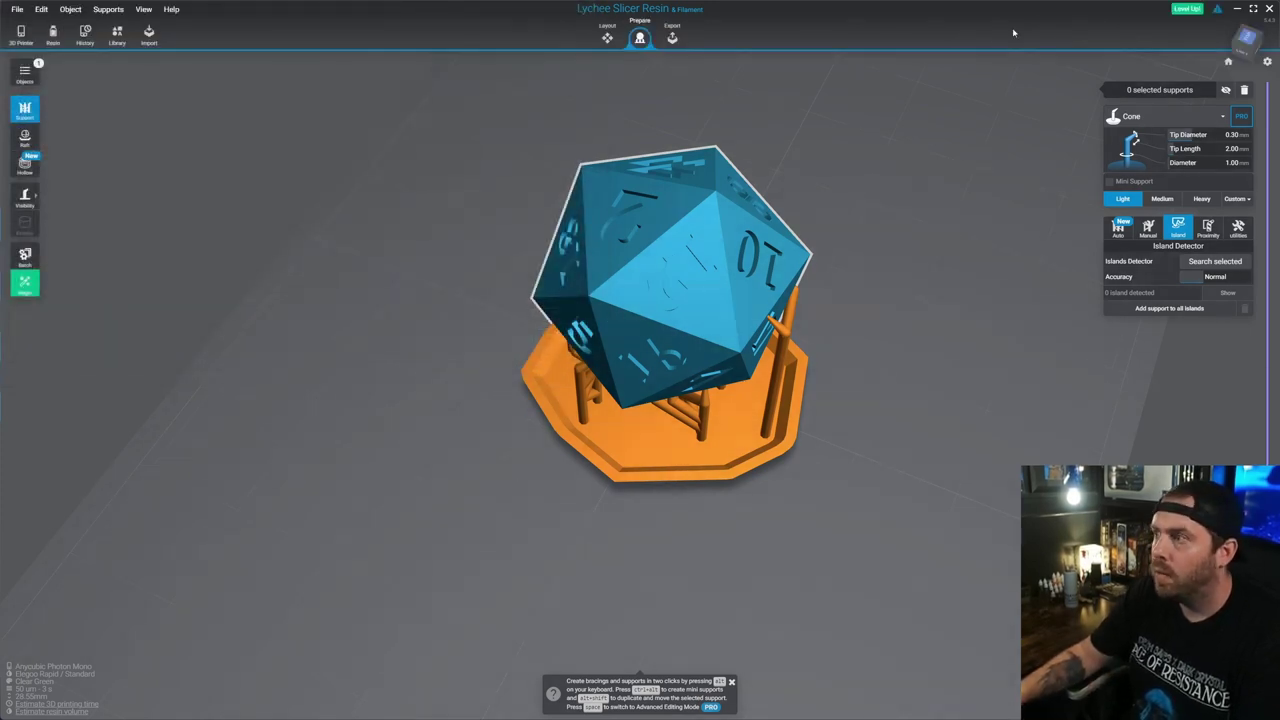
Return to CHITUBOX and import D20lychee.stl from Downloads onto the build plate with the other dice
left_click(1235, 9)
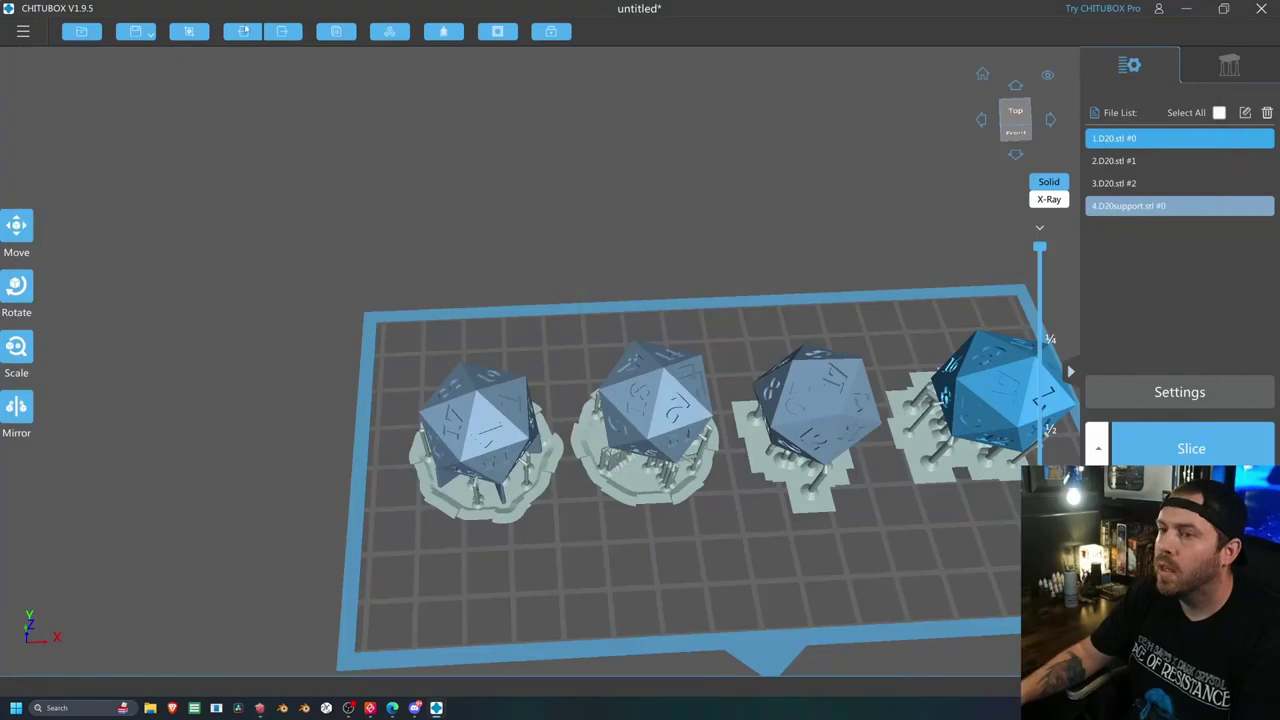
left_click(83, 33)
left_click(116, 104)
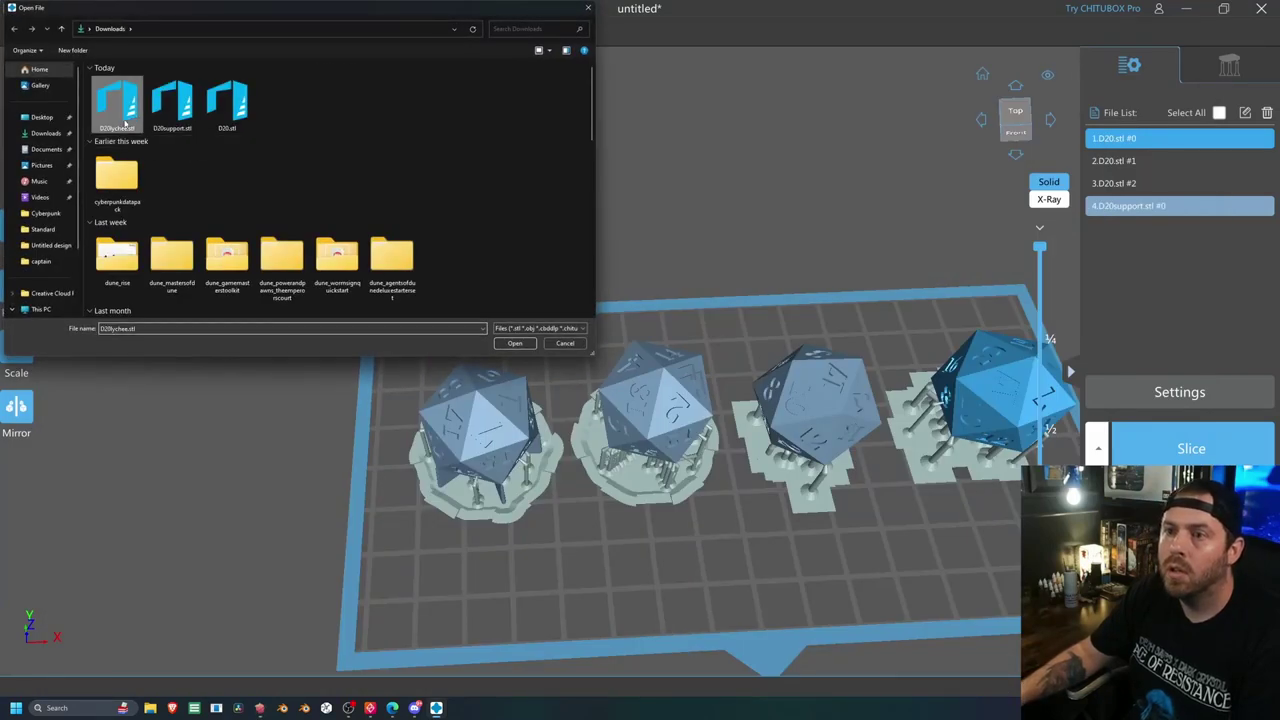
left_click(505, 343)
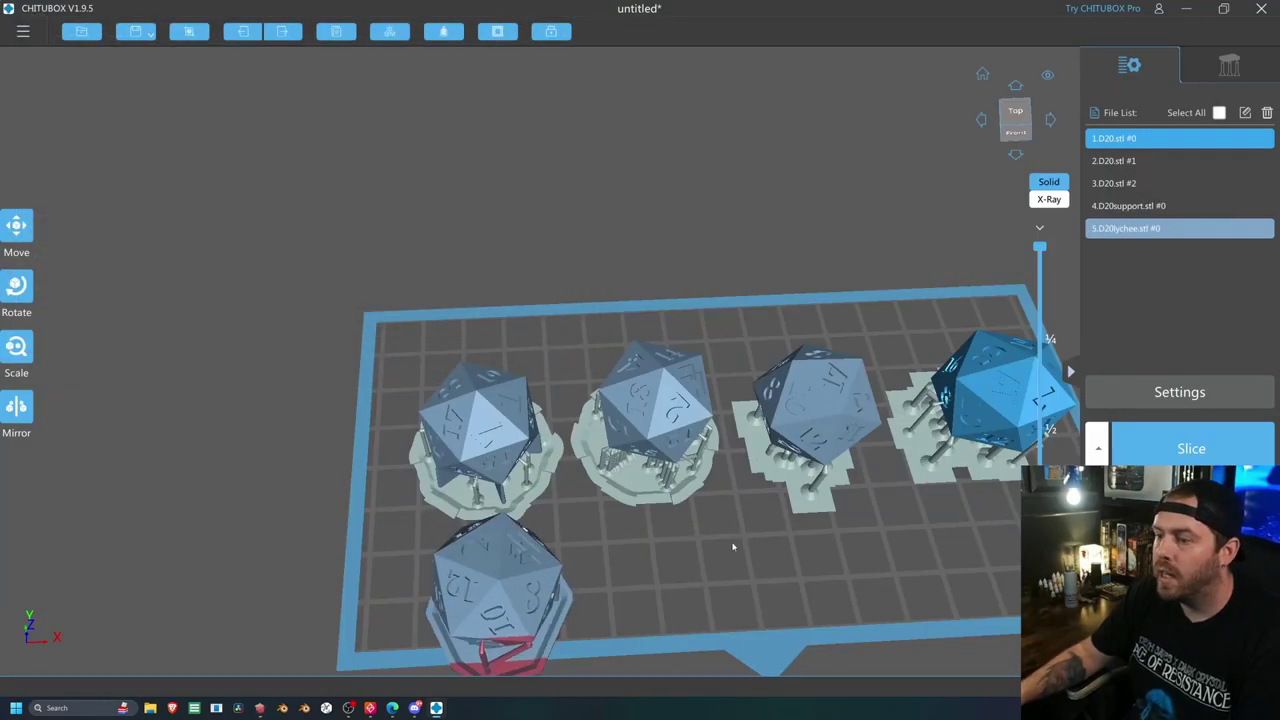
Shift the fin-supported D20 toward the back edge and move the Lychee D20 inside the plate to about X -46.78, Y -17.12
right_click_drag(732, 546, 551, 434)
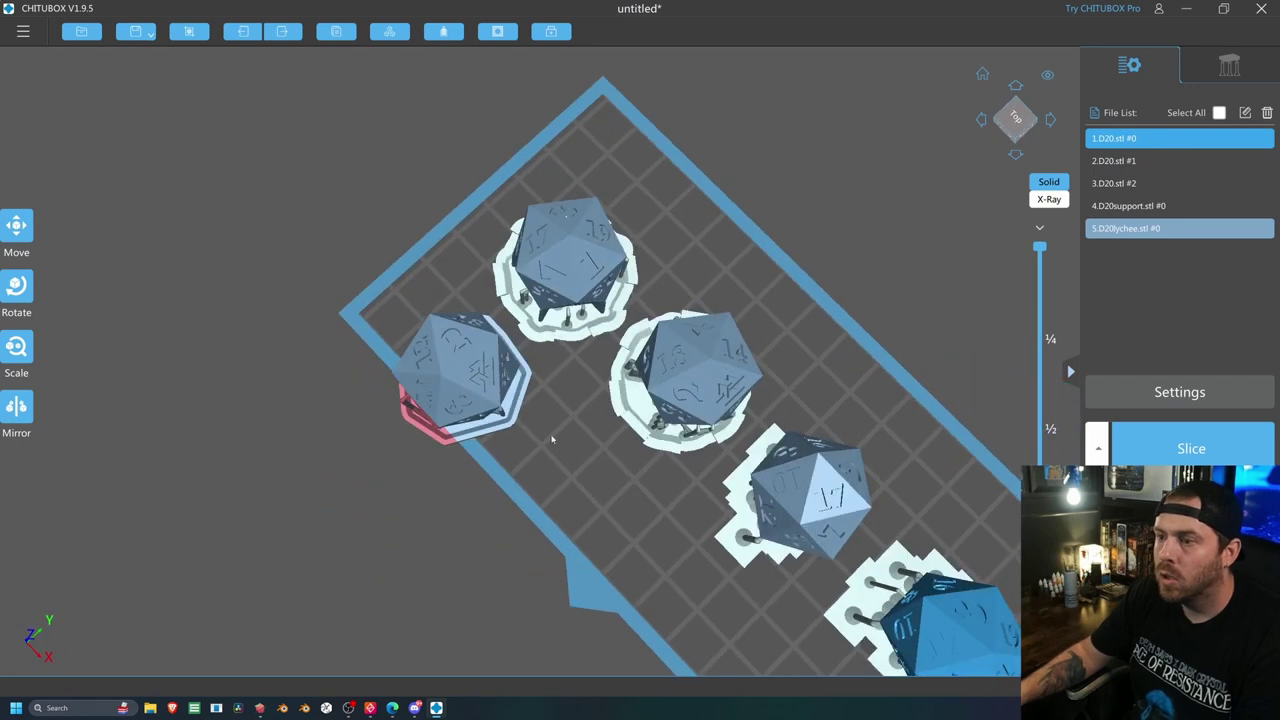
left_click(485, 393)
left_click_drag(485, 392, 563, 412)
left_click_drag(588, 264, 640, 220)
left_click_drag(551, 369, 523, 308)
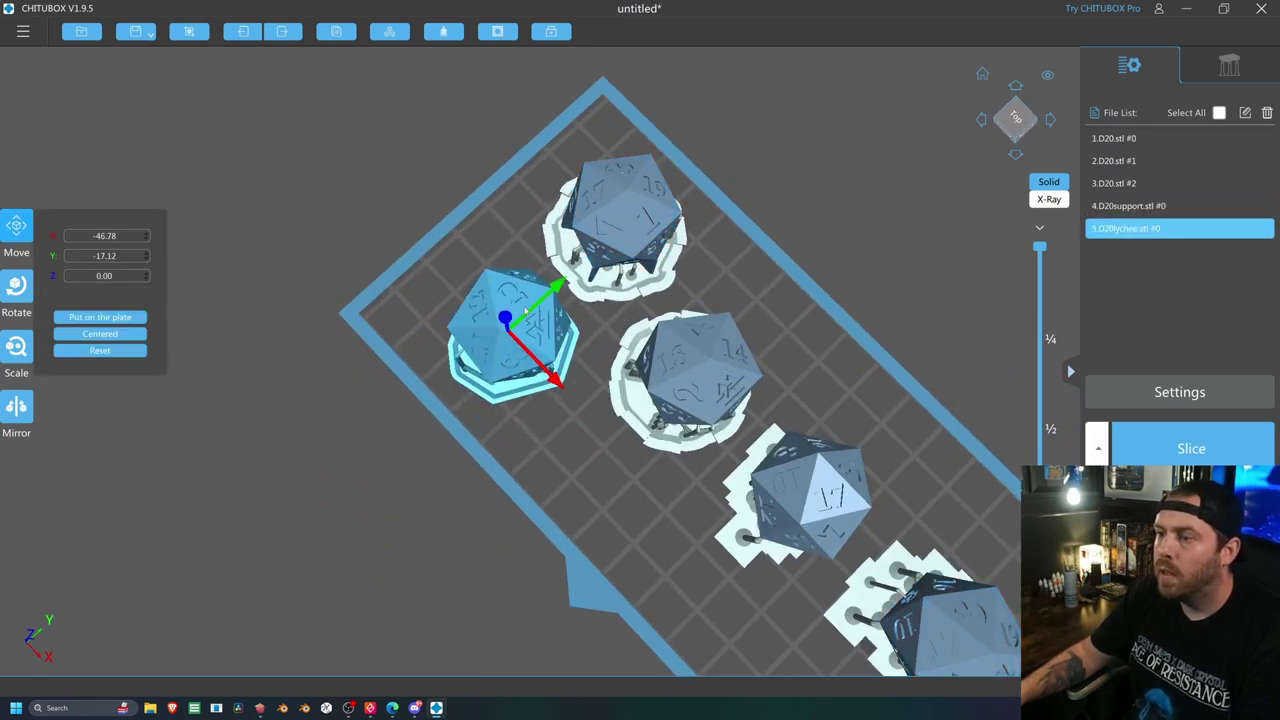
left_click(588, 522)
Compare the Lychee-supported D20 with the neighbouring dice from several angles, checking its spacing and supports
right_click_drag(588, 521, 632, 501)
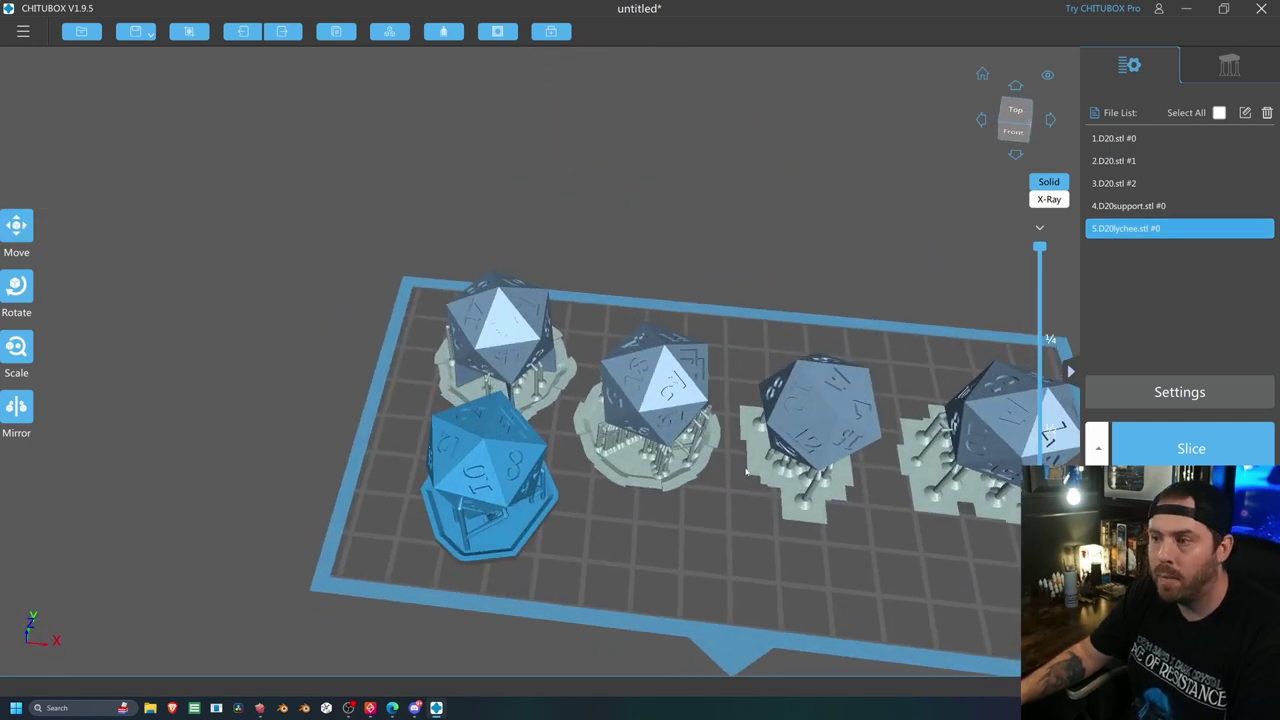
right_click_drag(745, 470, 789, 350)
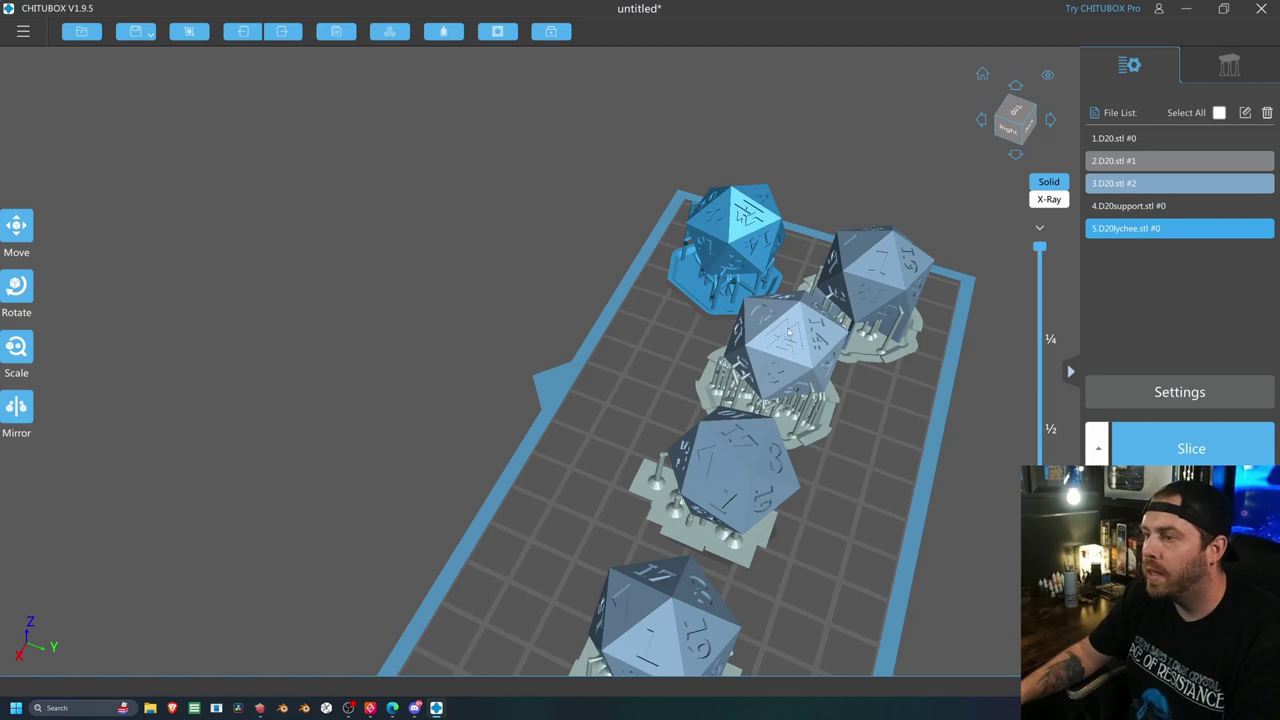
right_click_drag(750, 218, 700, 390)
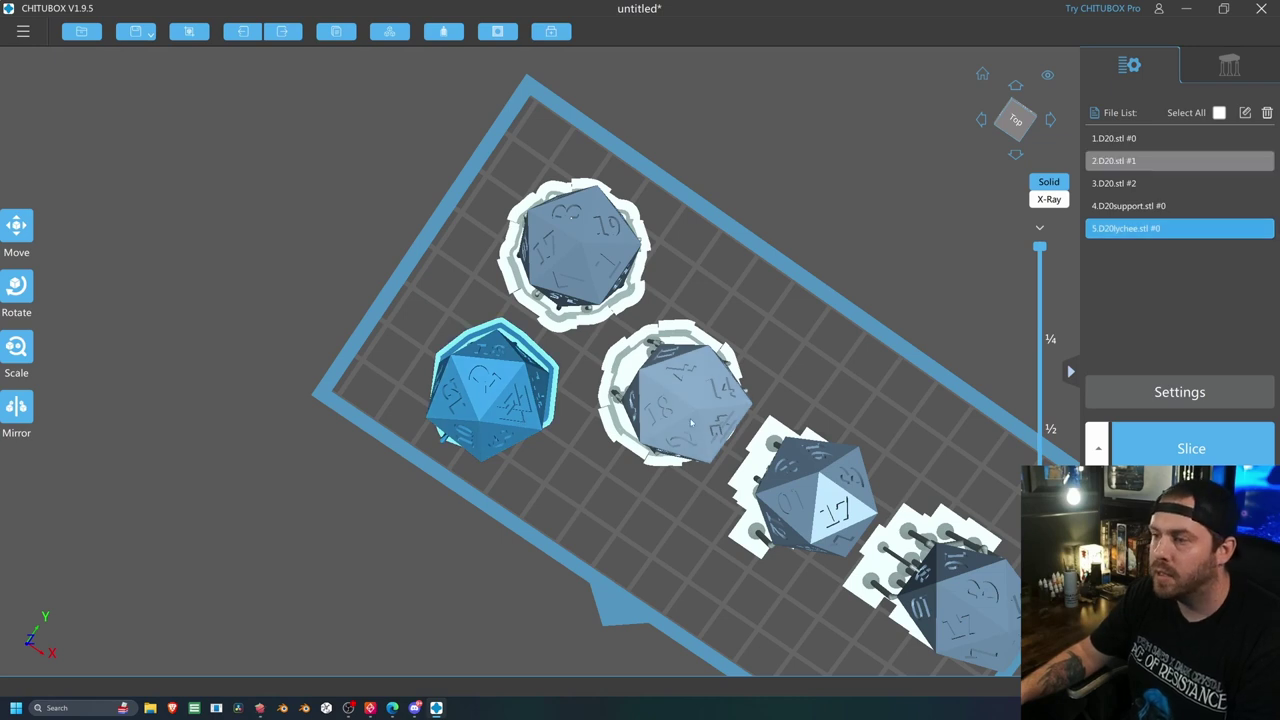
right_click_drag(535, 428, 535, 316)
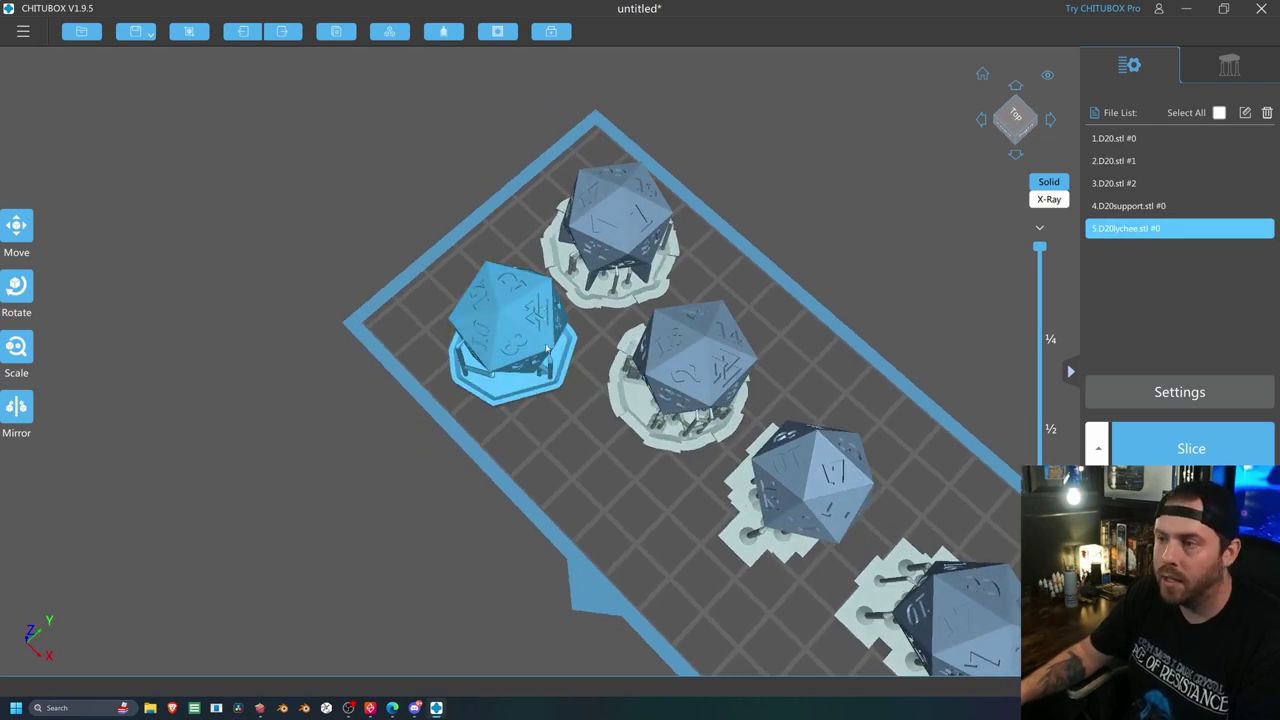
scroll(547, 347, "up", 6)
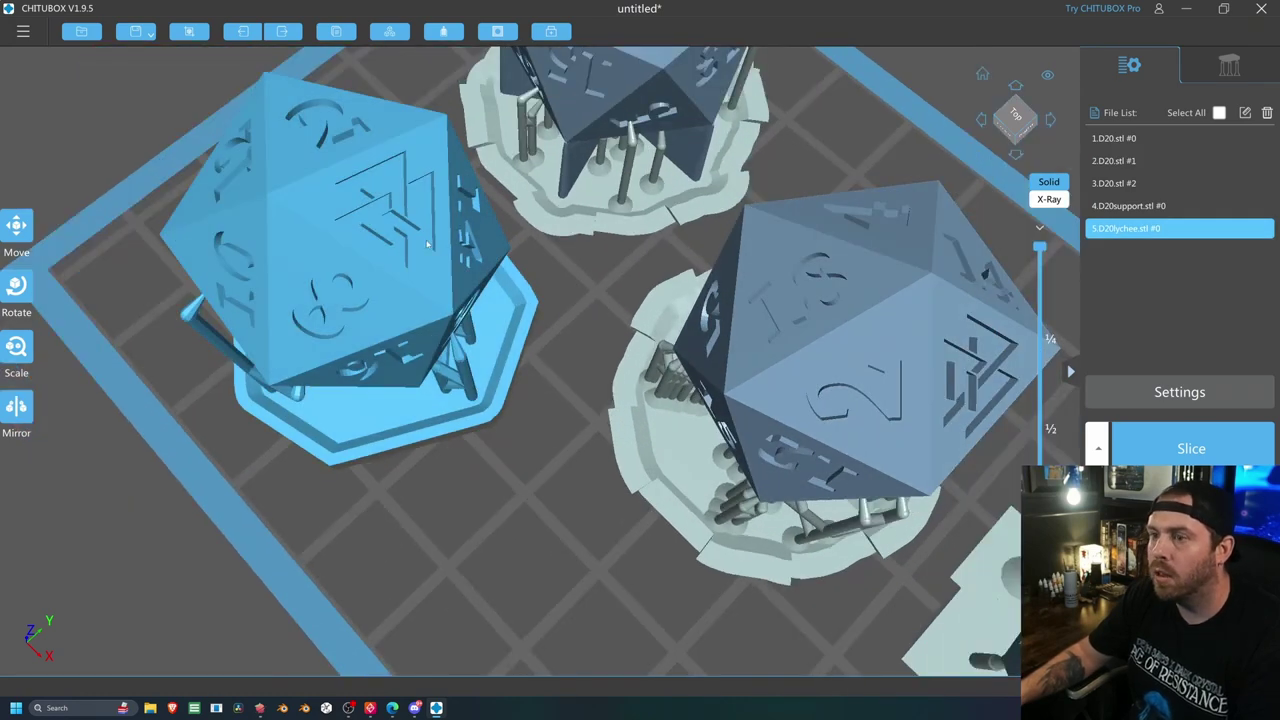
Examine the supports under the Lychee D20 and its neighbour, and check the layout of all five dice on the build plate
right_click_drag(656, 498, 600, 465)
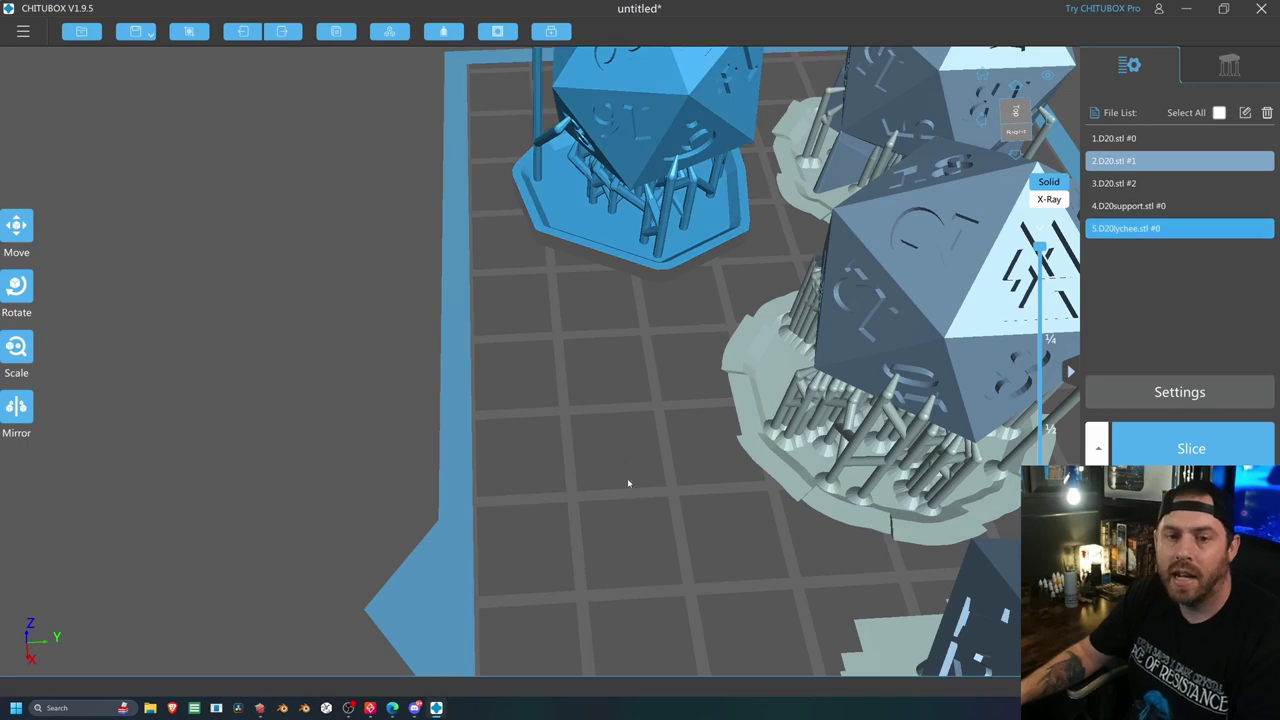
middle_click_drag(640, 486, 605, 524)
scroll(605, 524, "down", 1)
scroll(605, 523, "down", 2)
right_click_drag(605, 523, 645, 522)
scroll(650, 472, "up", 3)
scroll(686, 478, "down", 5)
scroll(645, 522, "down", 3)
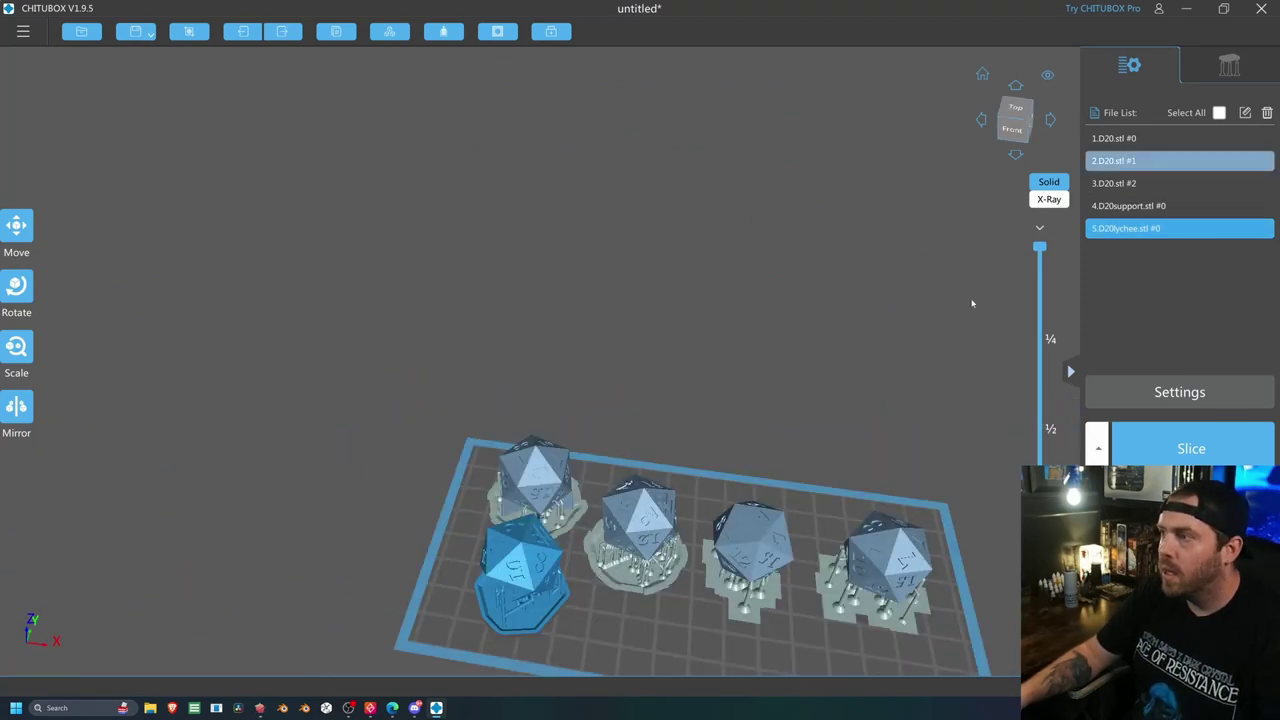
Review the ELEGOO MARS 4 profile's machine, resin and print settings, focusing on the layer height
left_click(1178, 400)
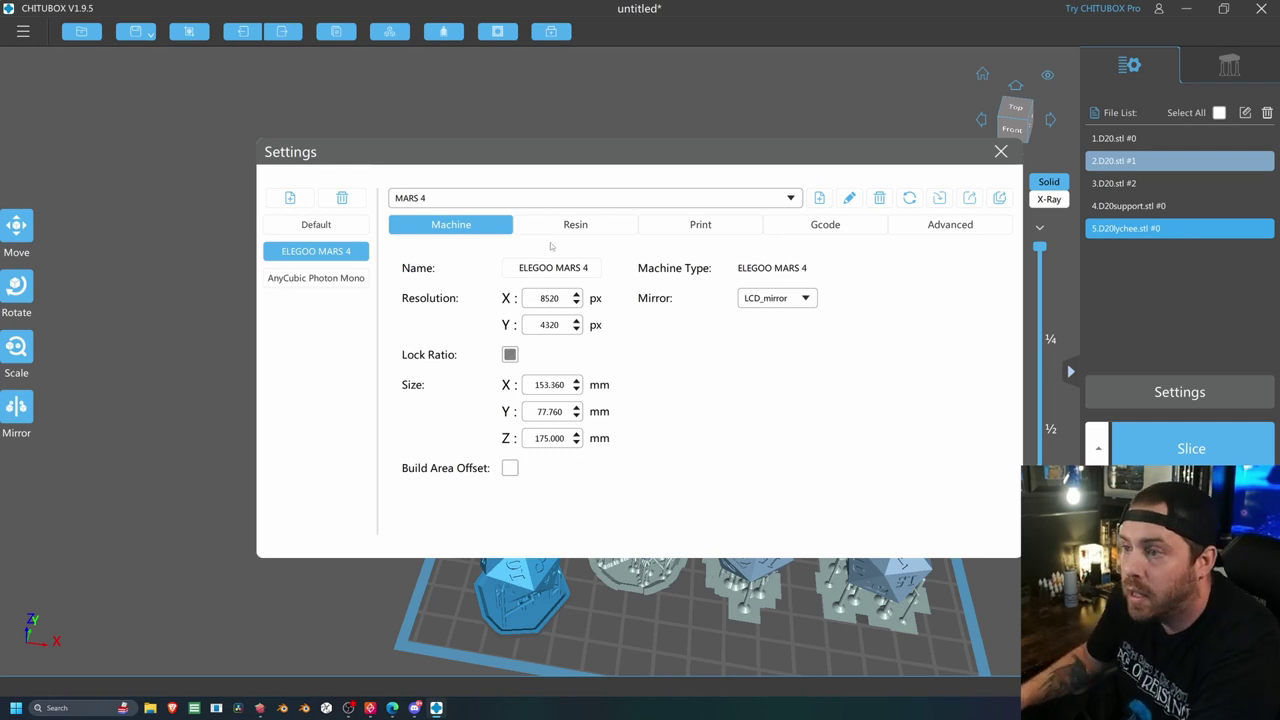
left_click(584, 225)
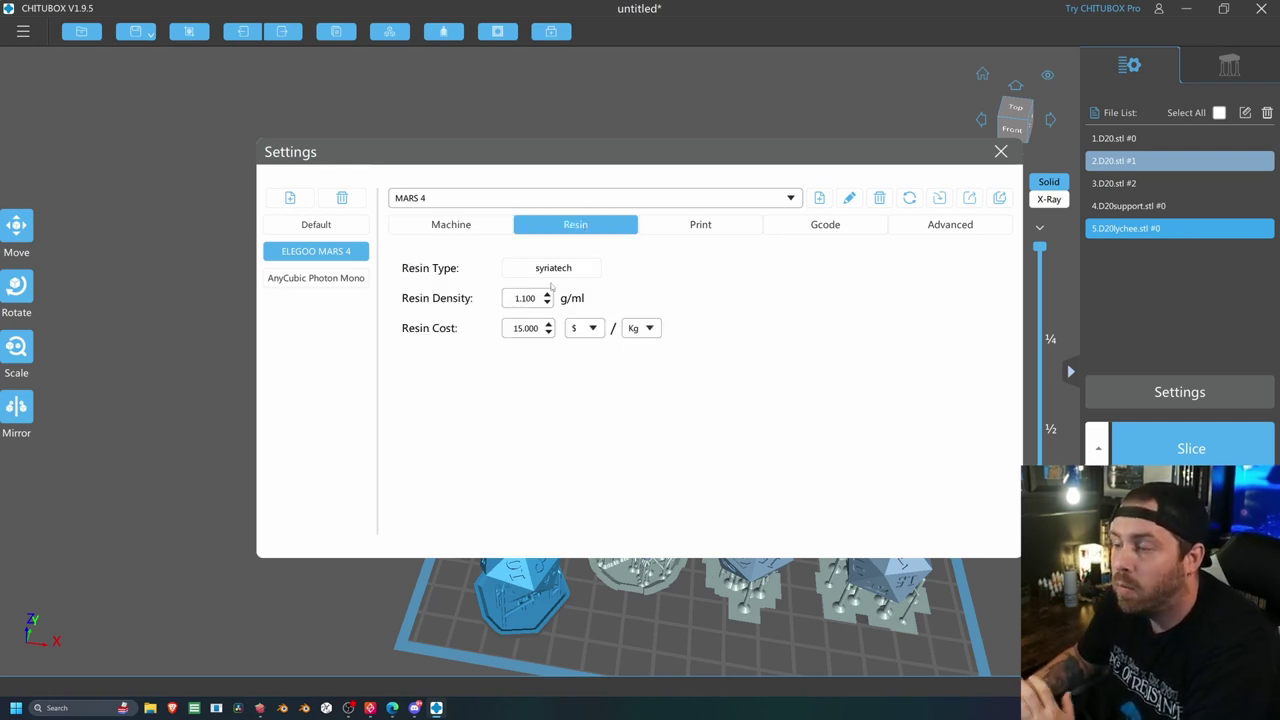
left_click(702, 233)
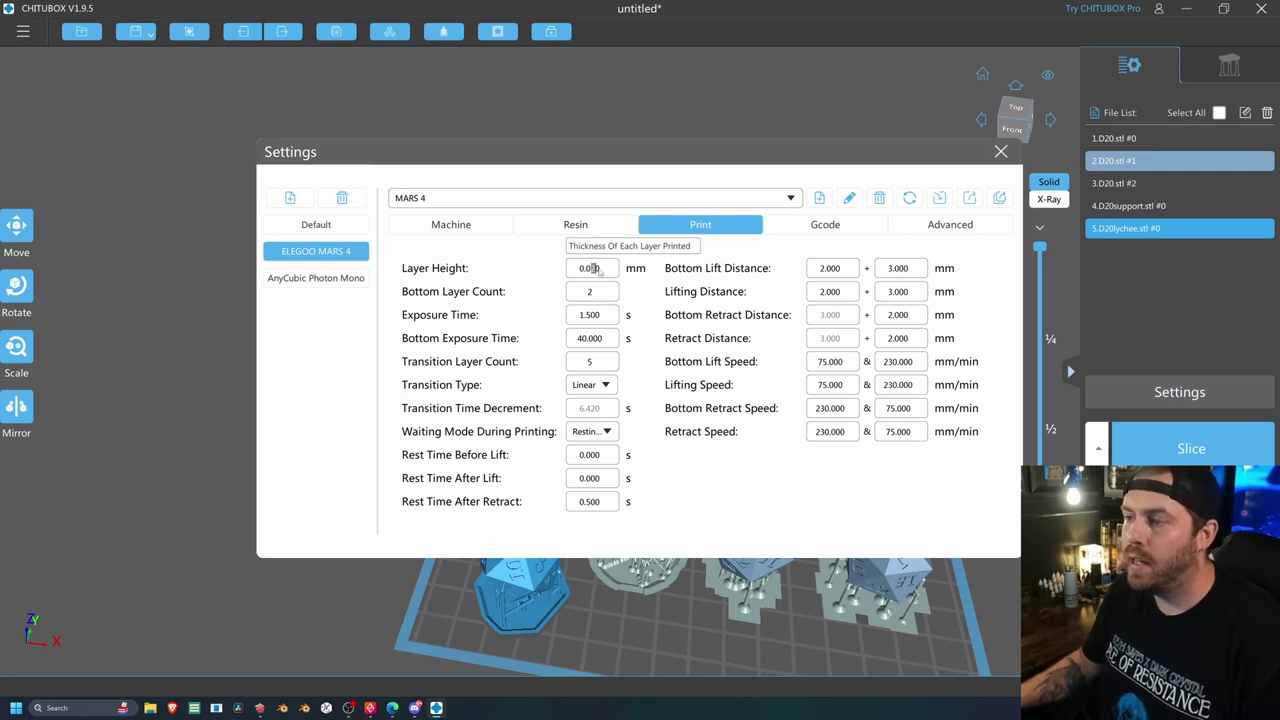
left_click_drag(603, 271, 590, 269)
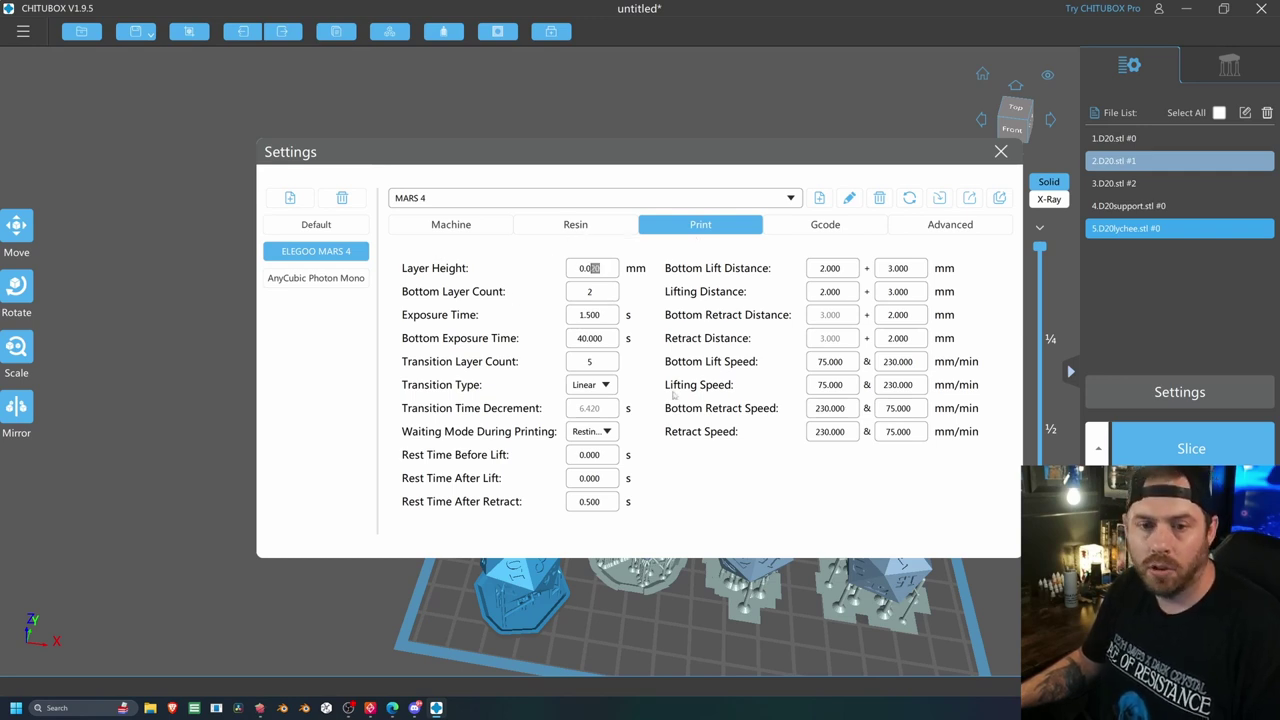